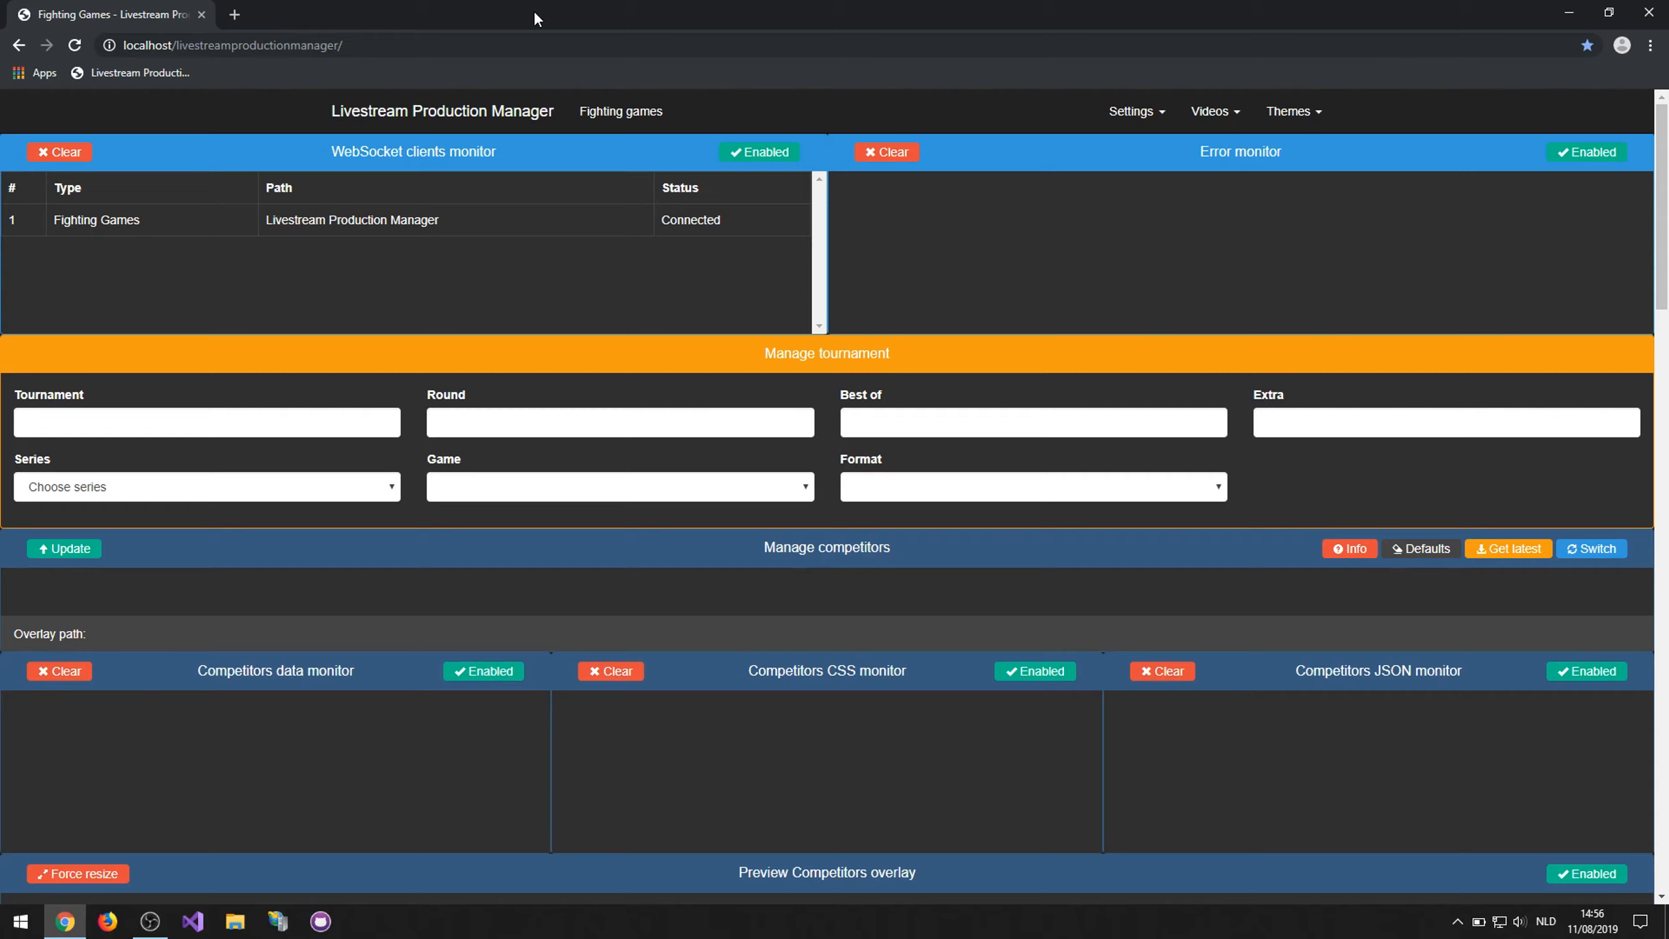
Shrink, widen and restore the browser window to check how the page layout adapts to different sizes
drag(533, 10, 3, 5)
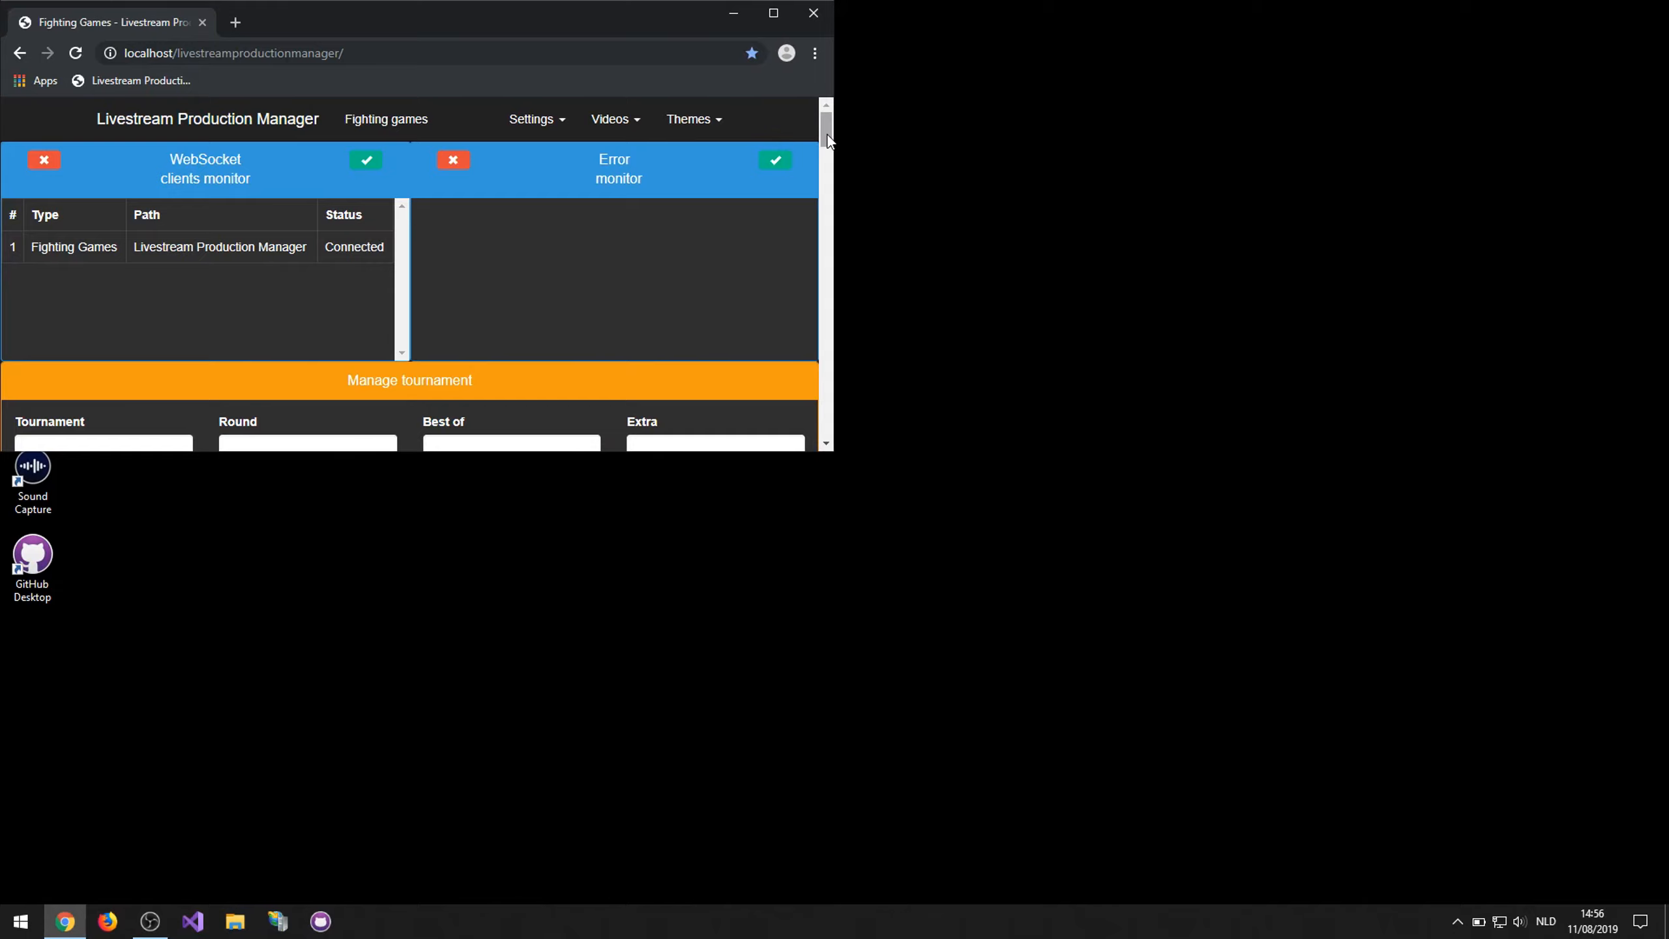
drag(828, 141, 828, 152)
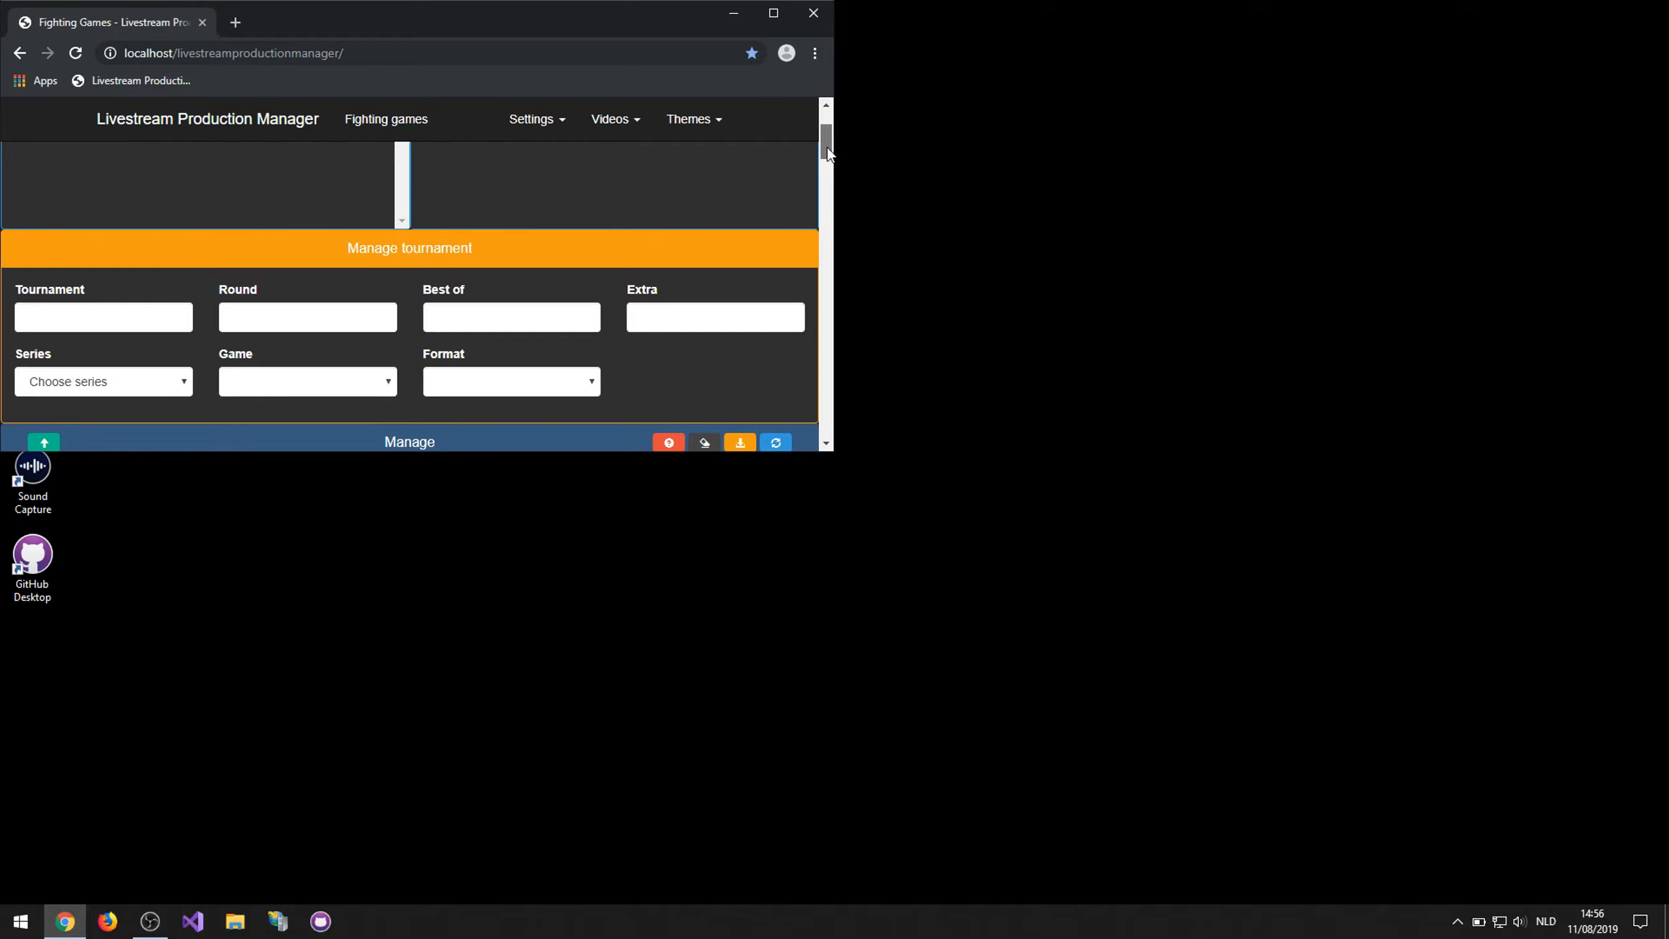
drag(828, 153, 1081, 104)
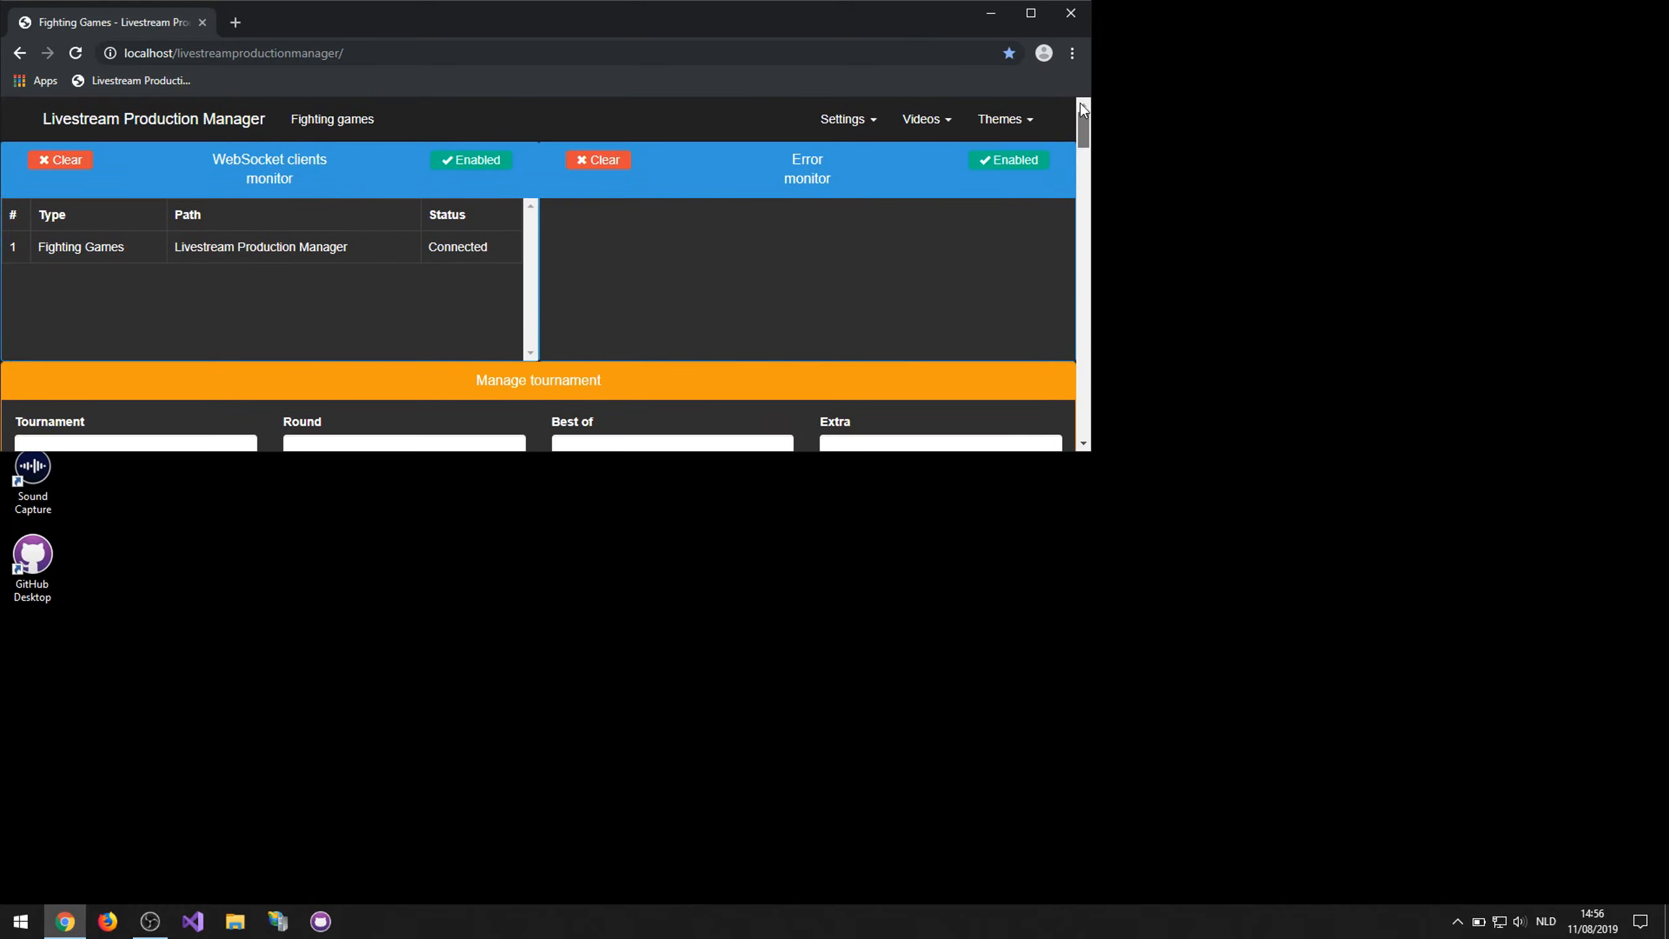
mouse_move(913, 19)
mouse_down()
mouse_move(939, 44)
mouse_move(932, 0)
mouse_up()
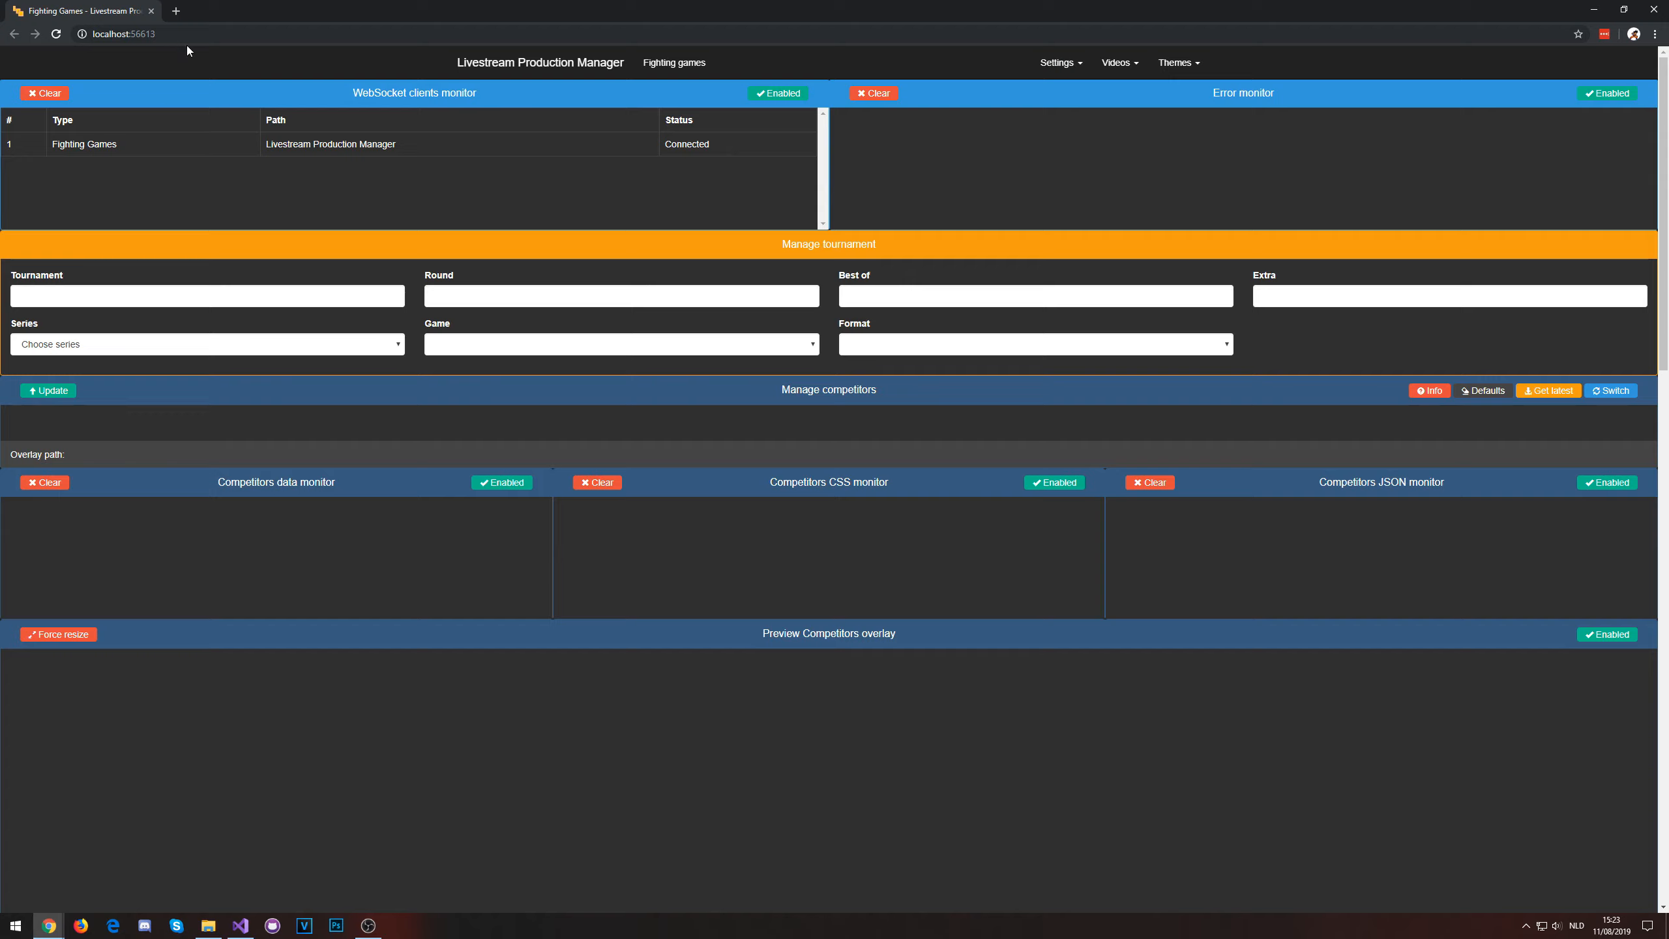
Display the Livestream Production Manager page in full screen
click(89, 34)
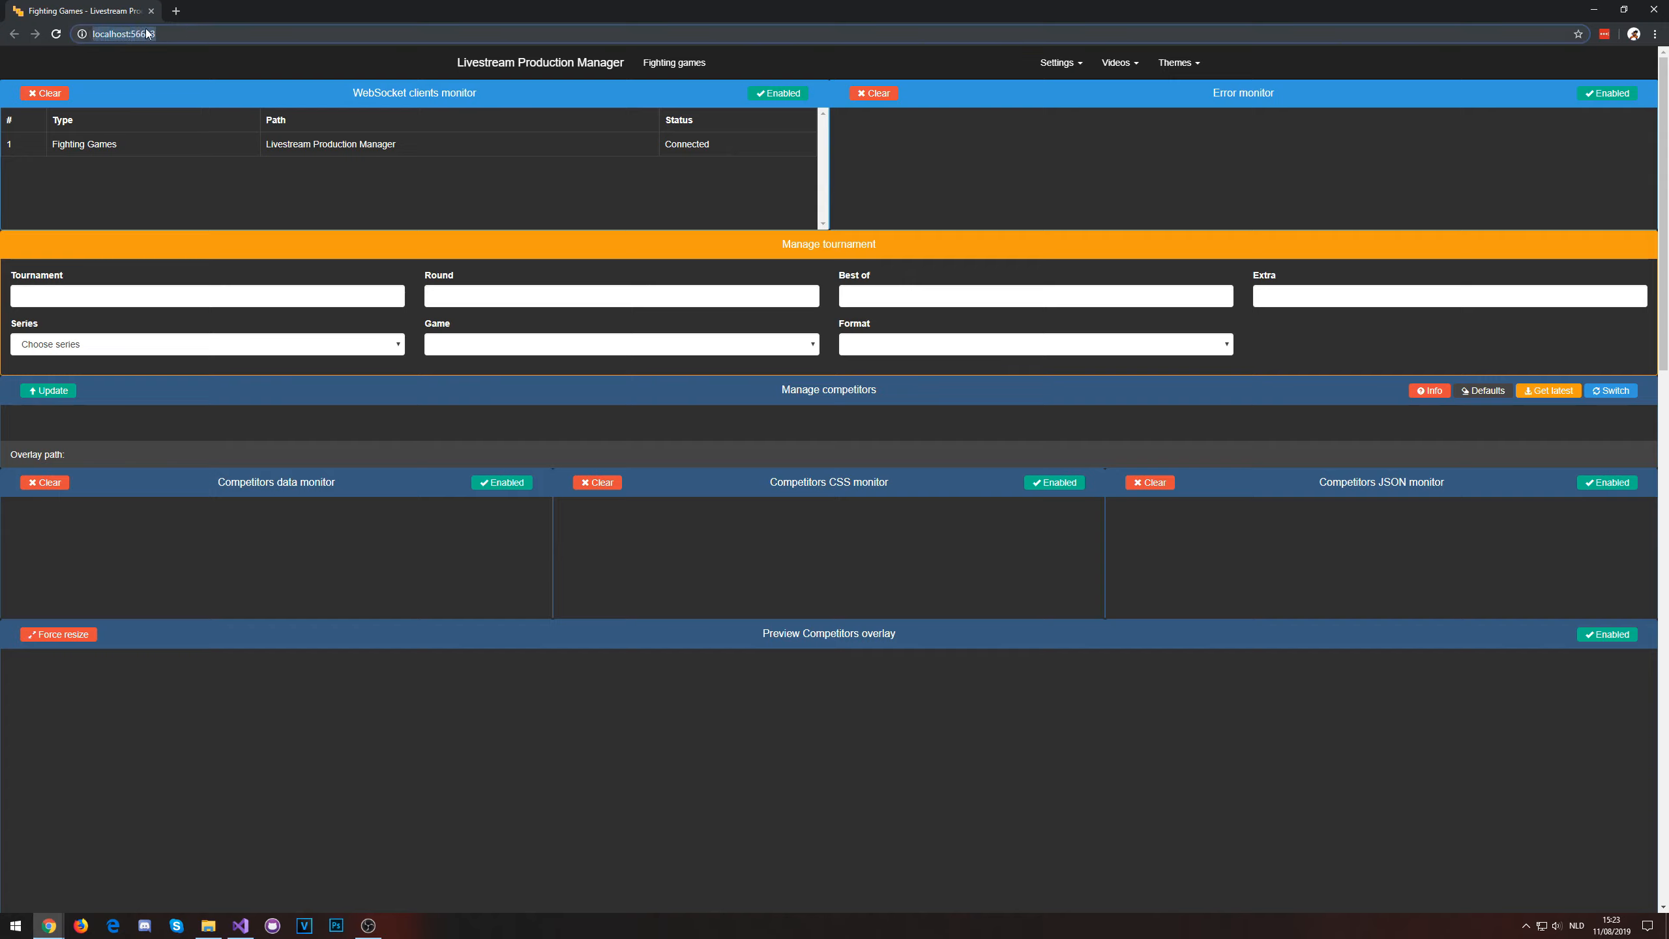
click(883, 186)
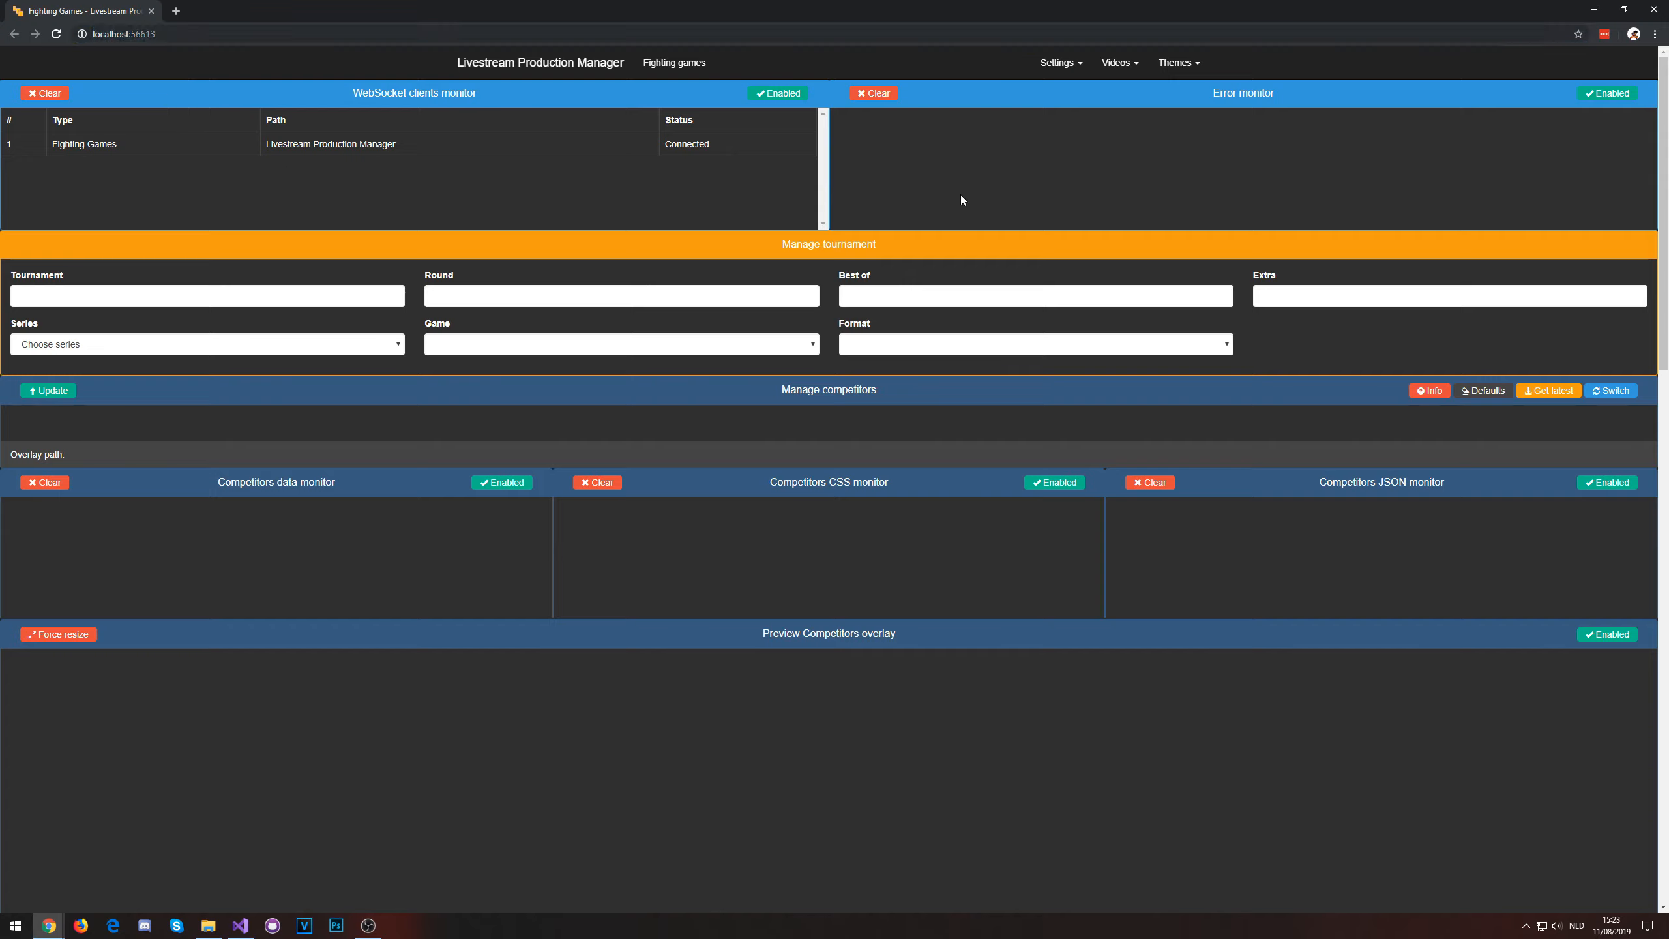
key(F11)
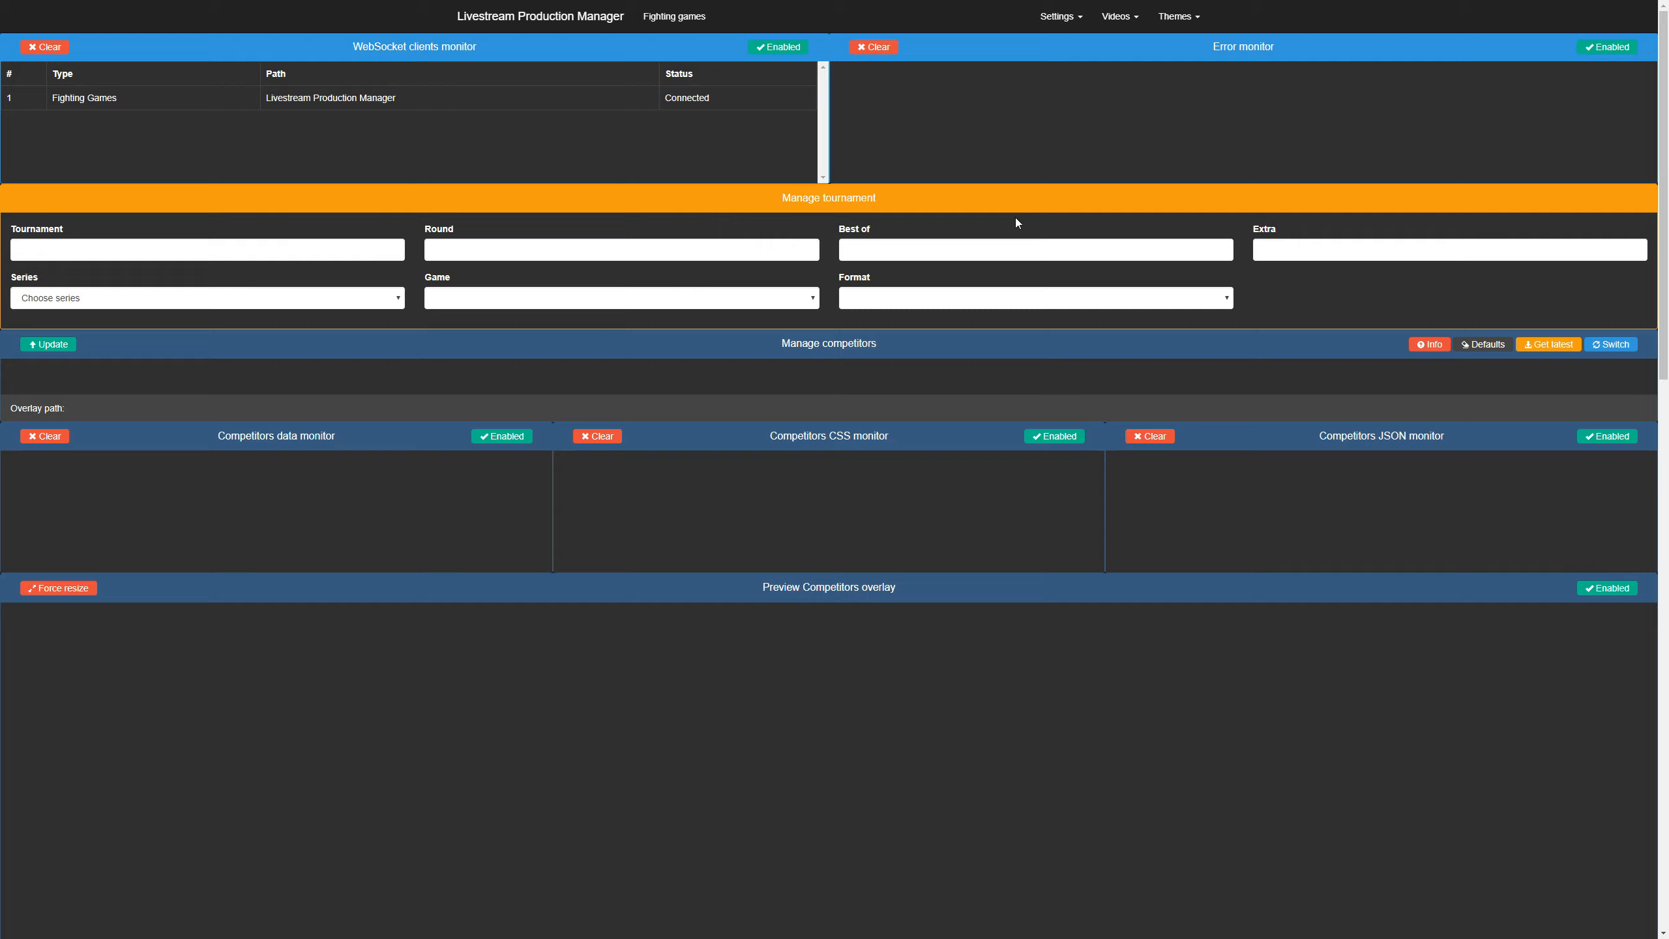
View the page's console in the developer tools, close them and reload the page
key(F12)
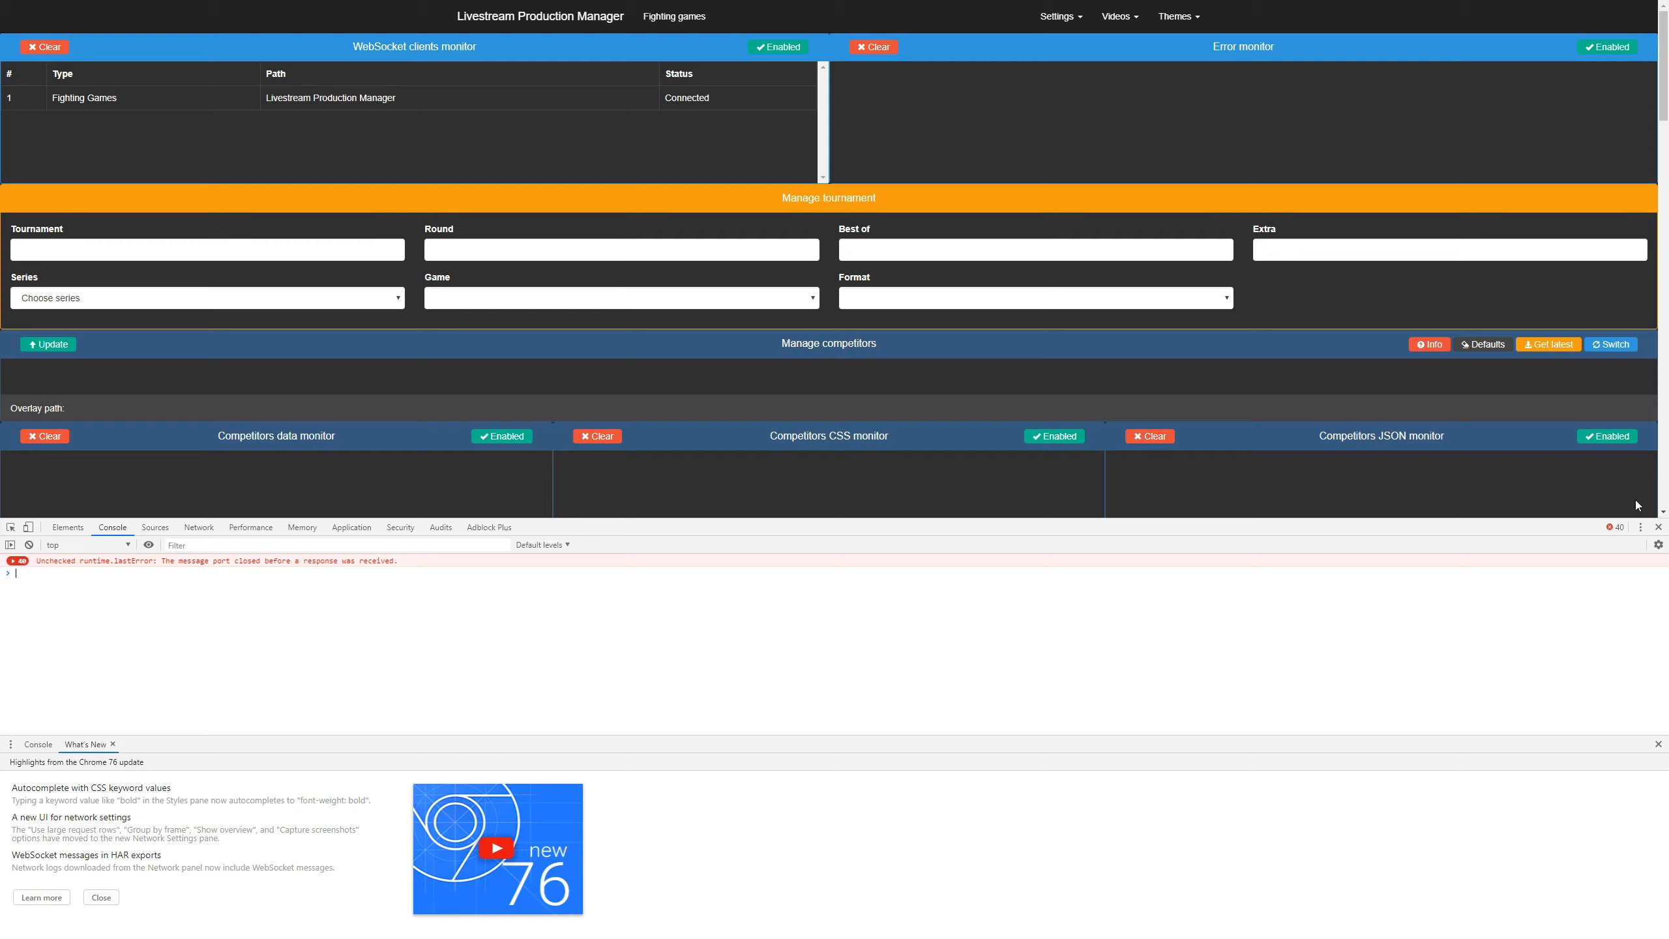
click(1659, 526)
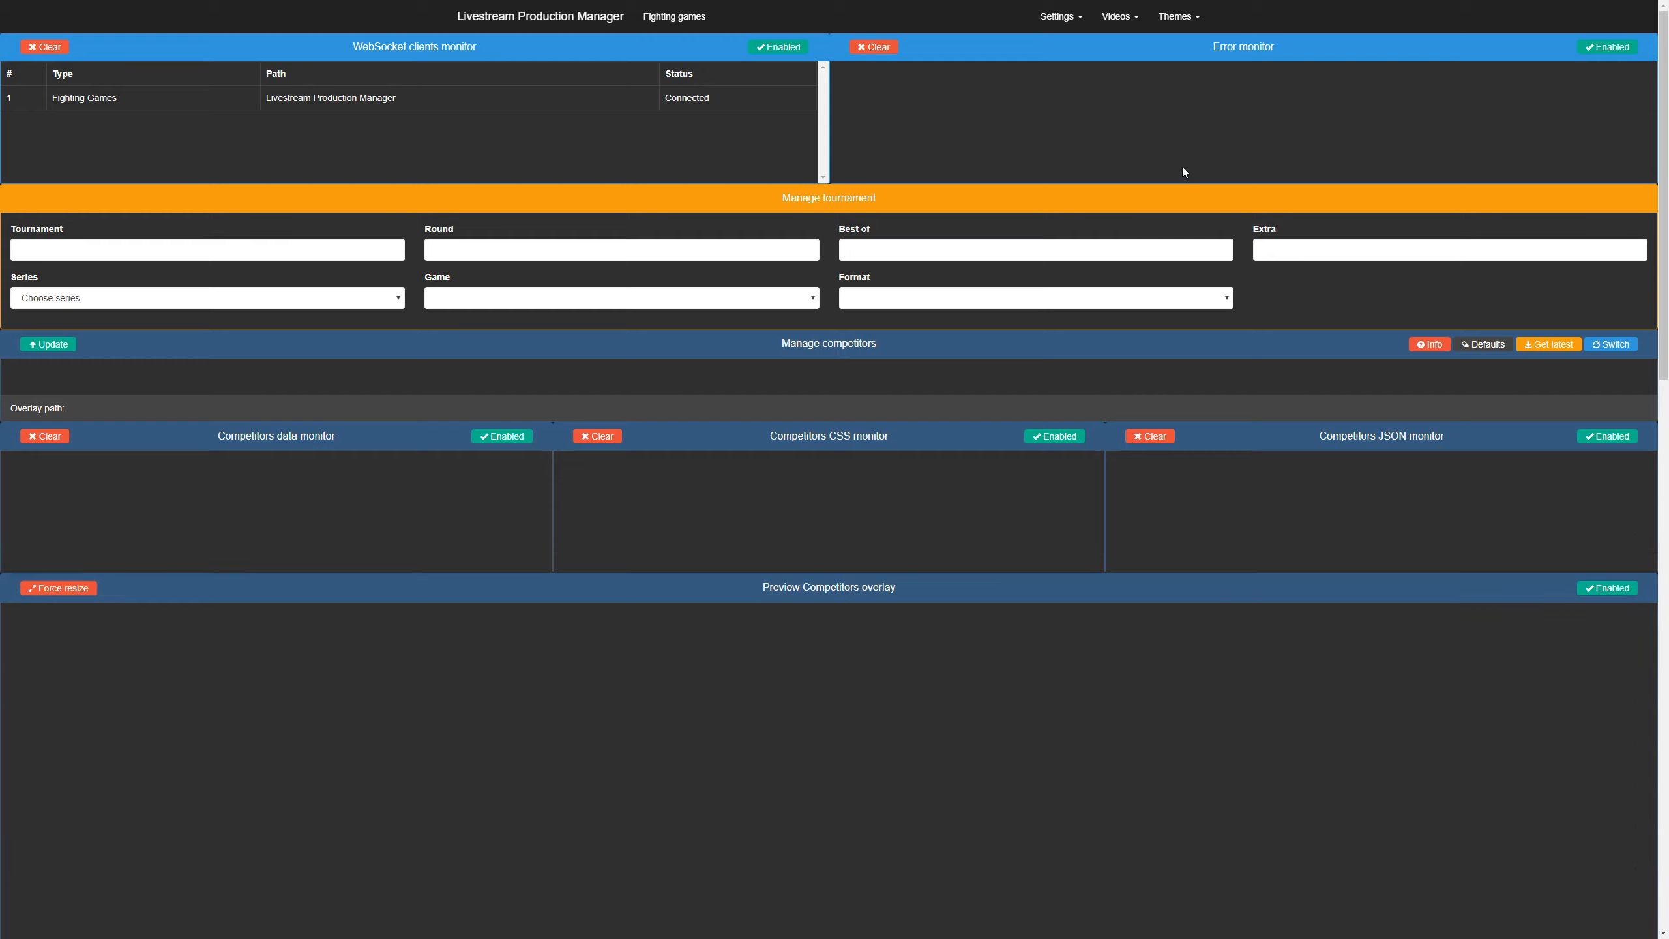
key(F5)
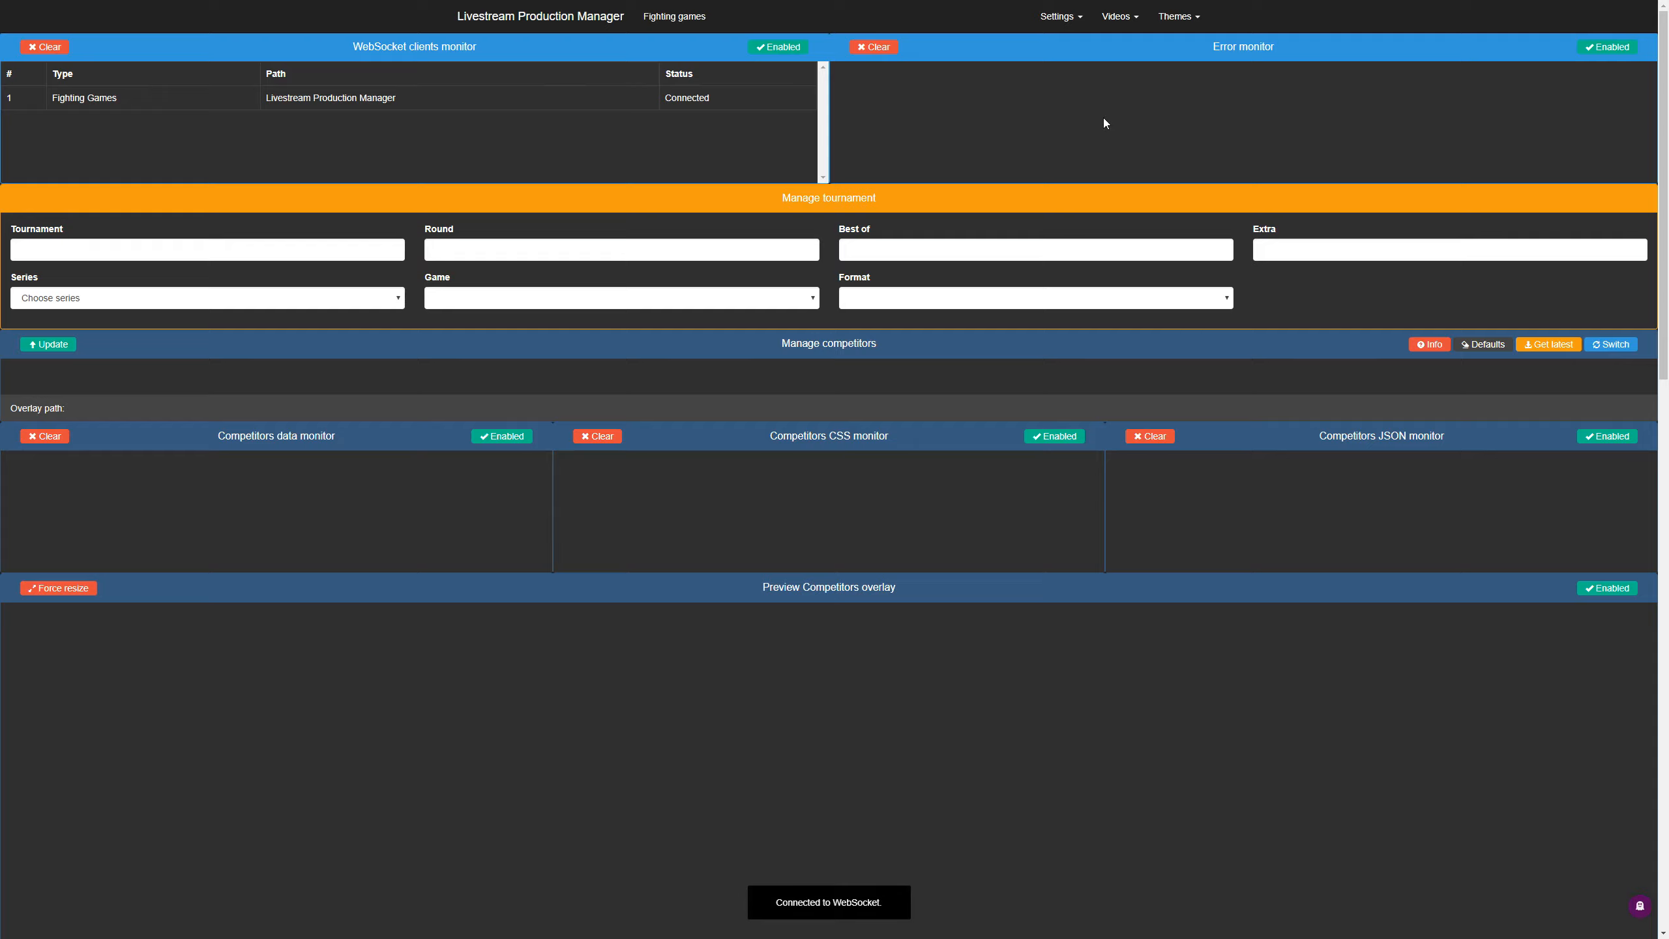
Set DefaultTheme to Default in the general settings and submit the change
click(1066, 19)
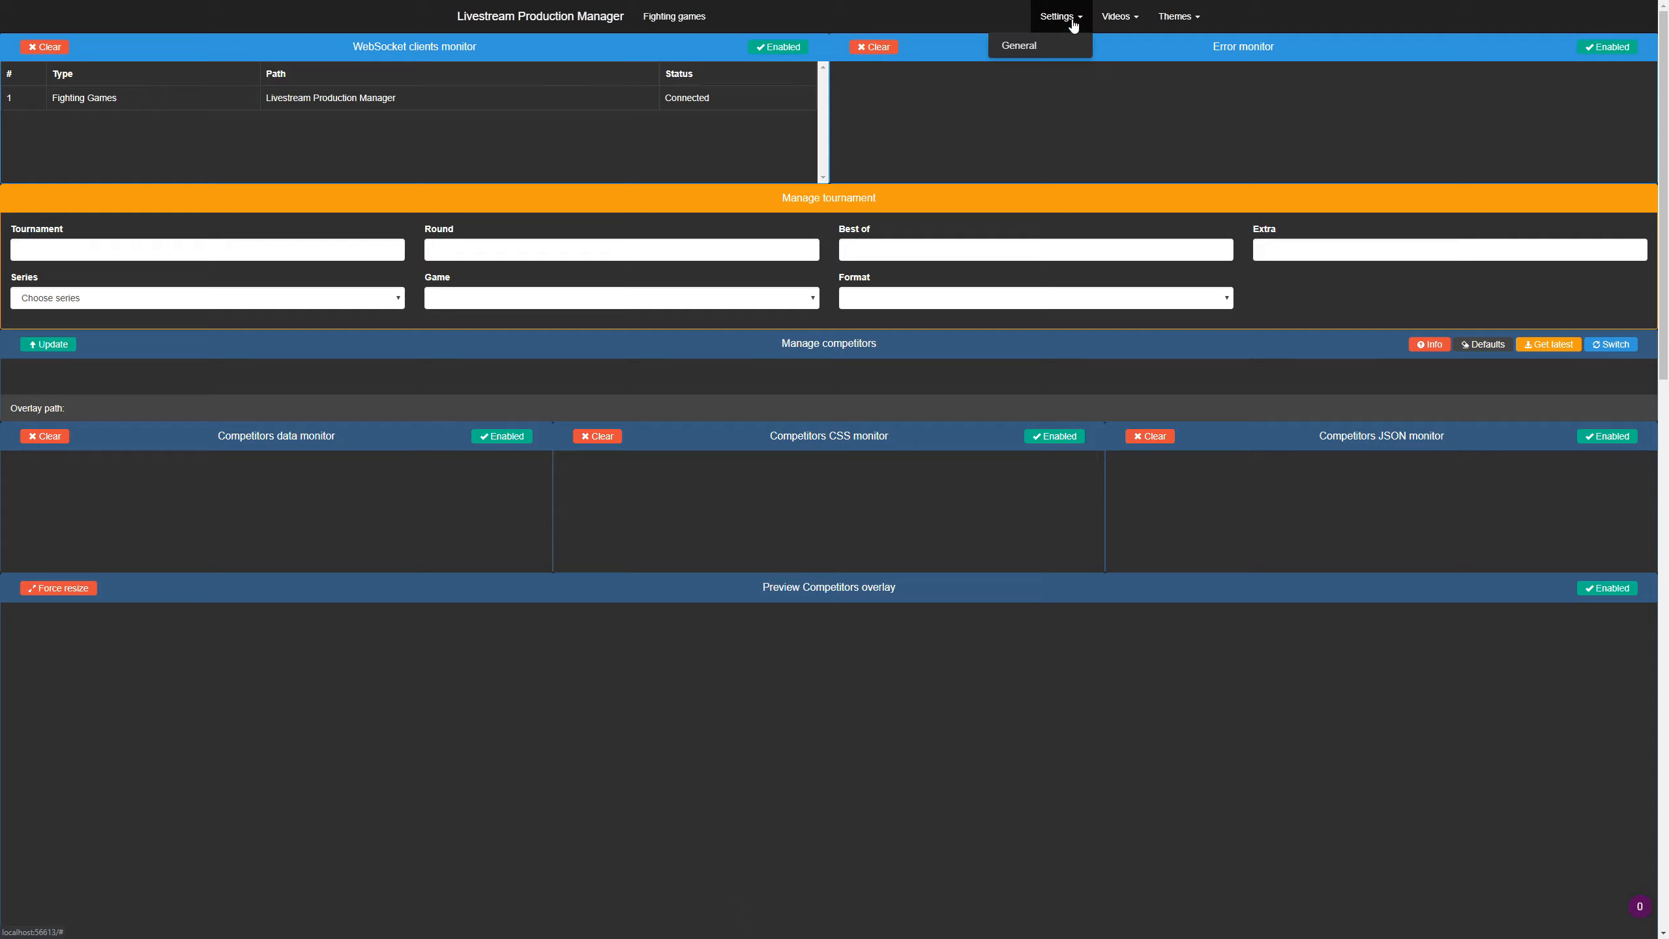
click(1066, 47)
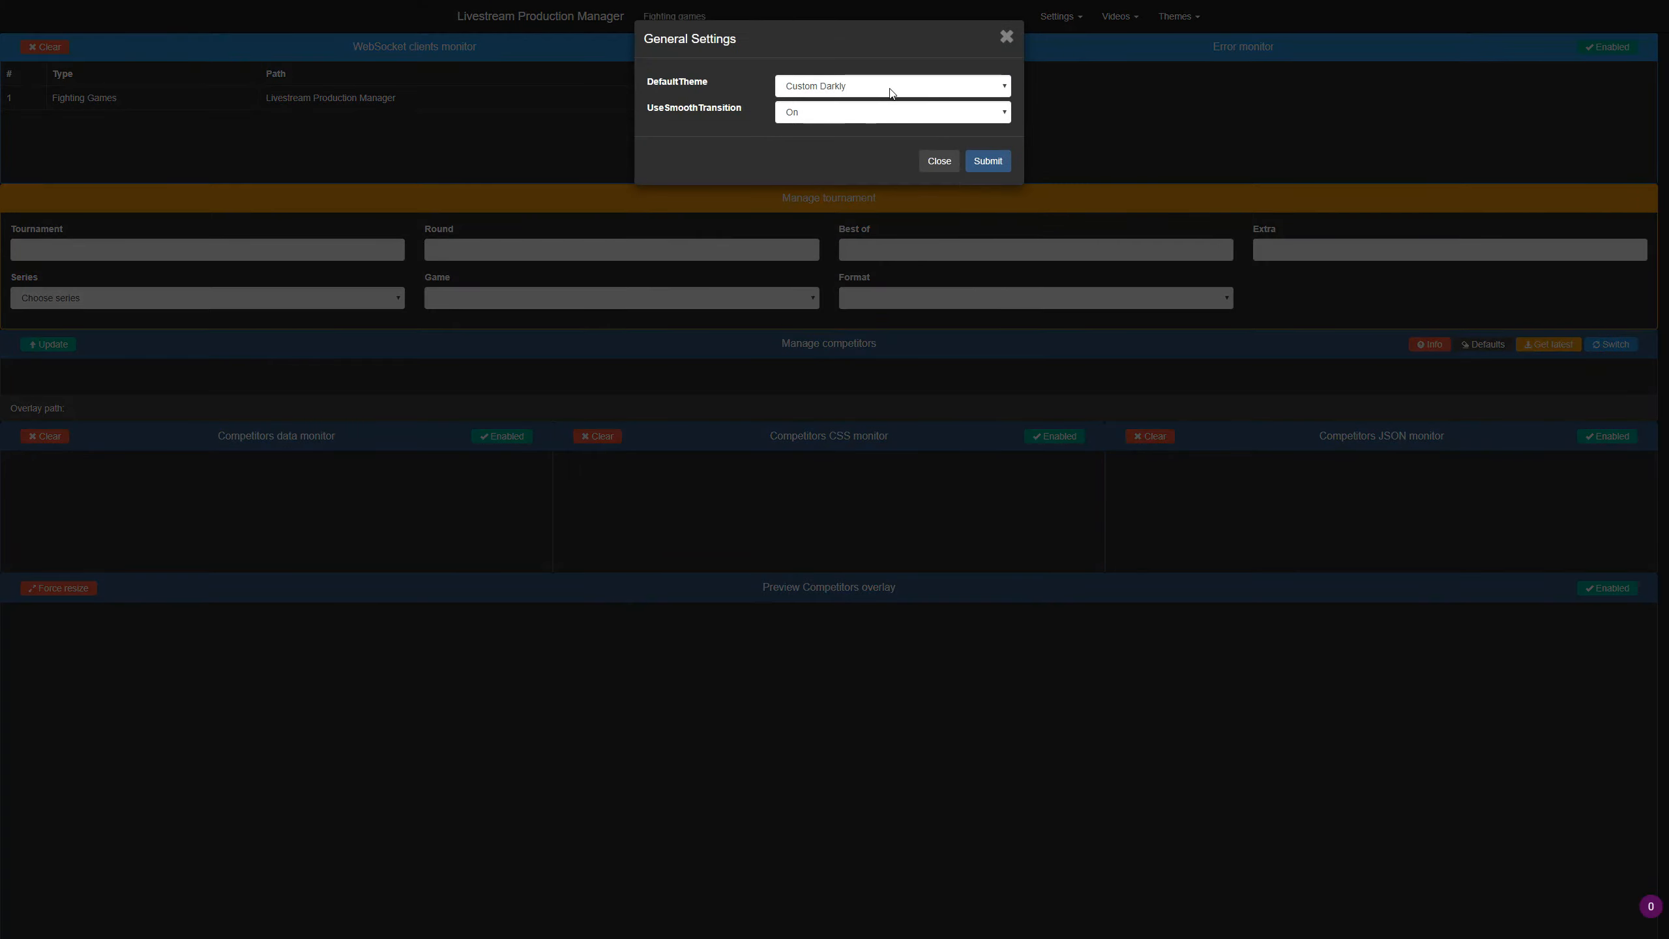
click(892, 93)
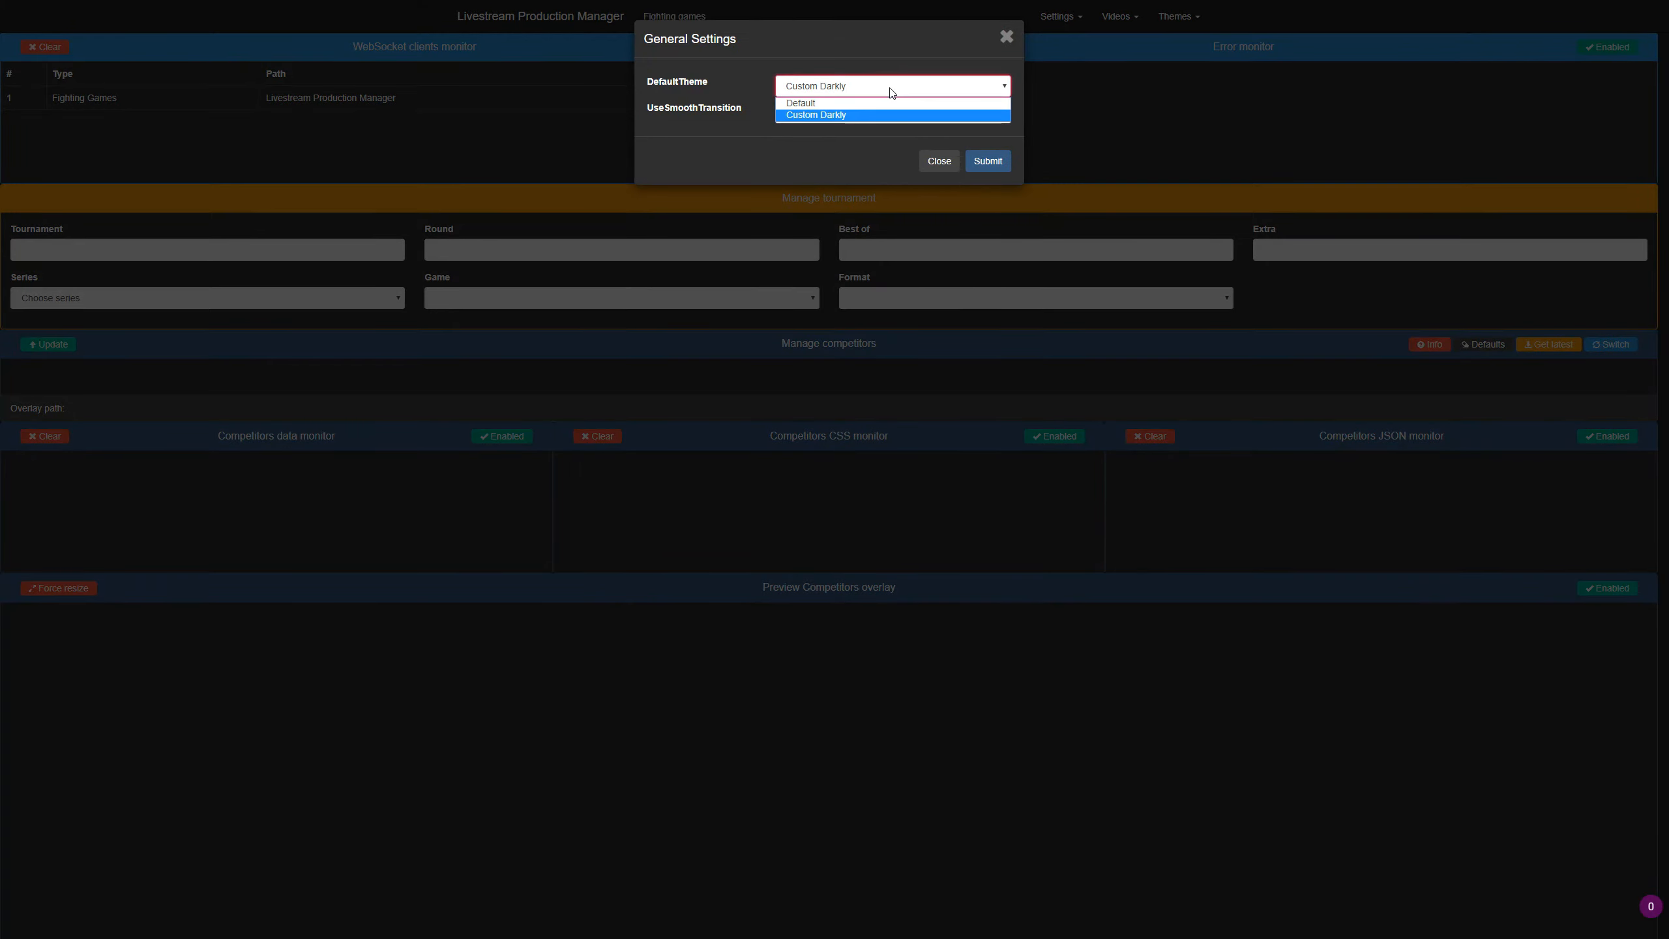
click(827, 103)
click(833, 91)
click(842, 102)
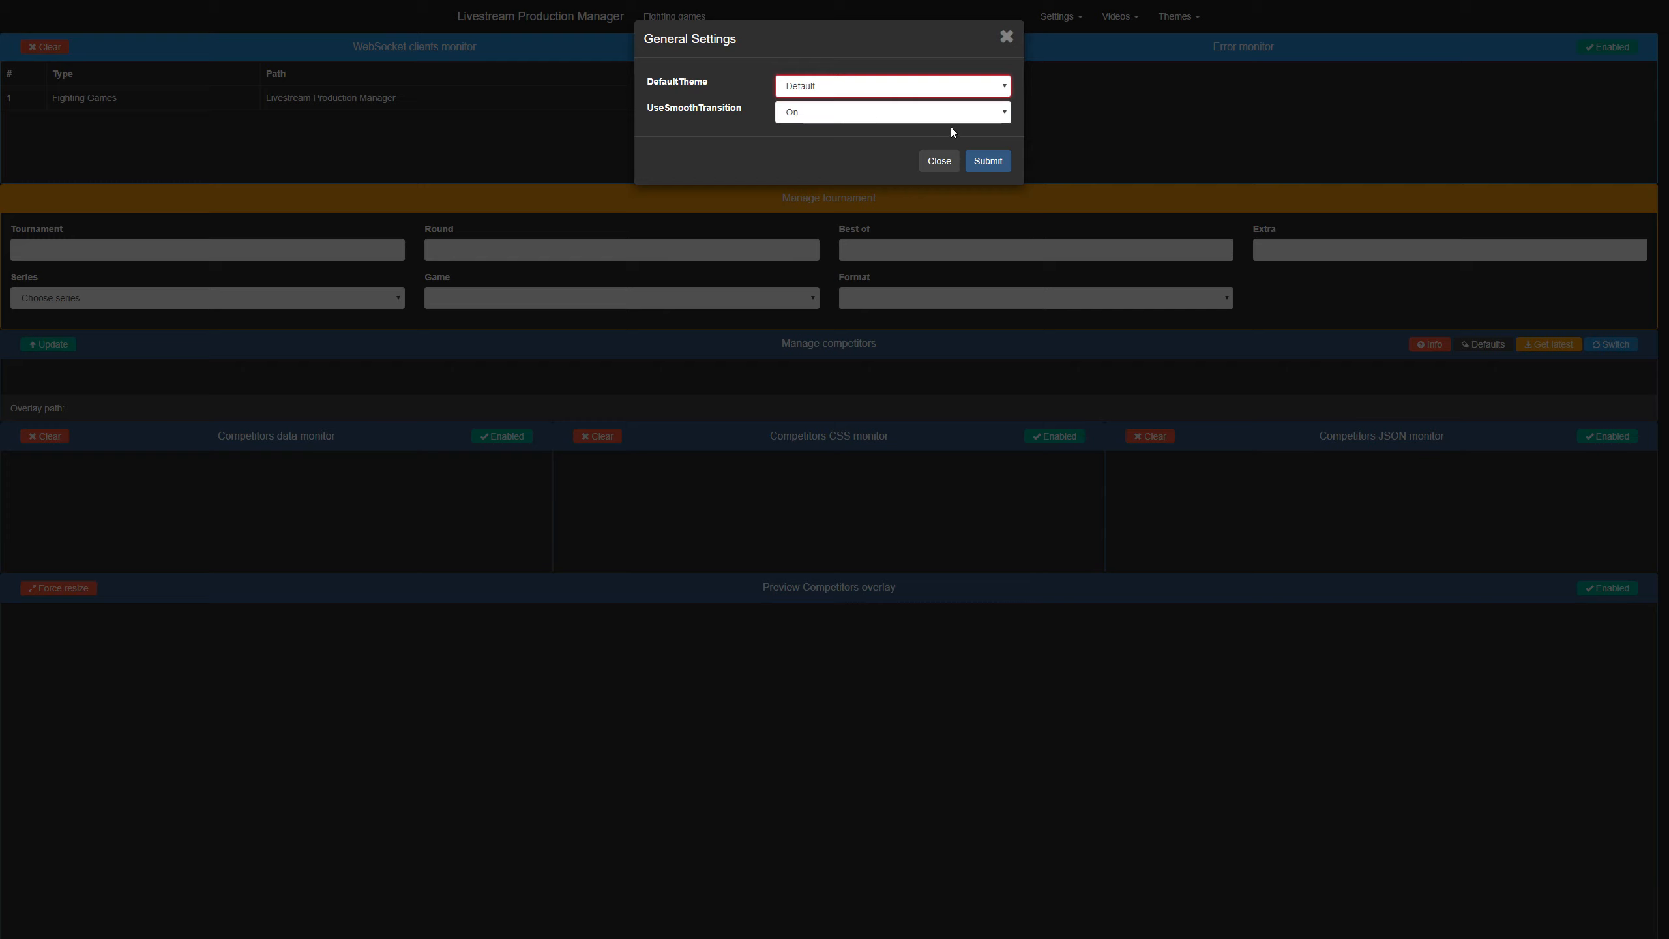
click(989, 163)
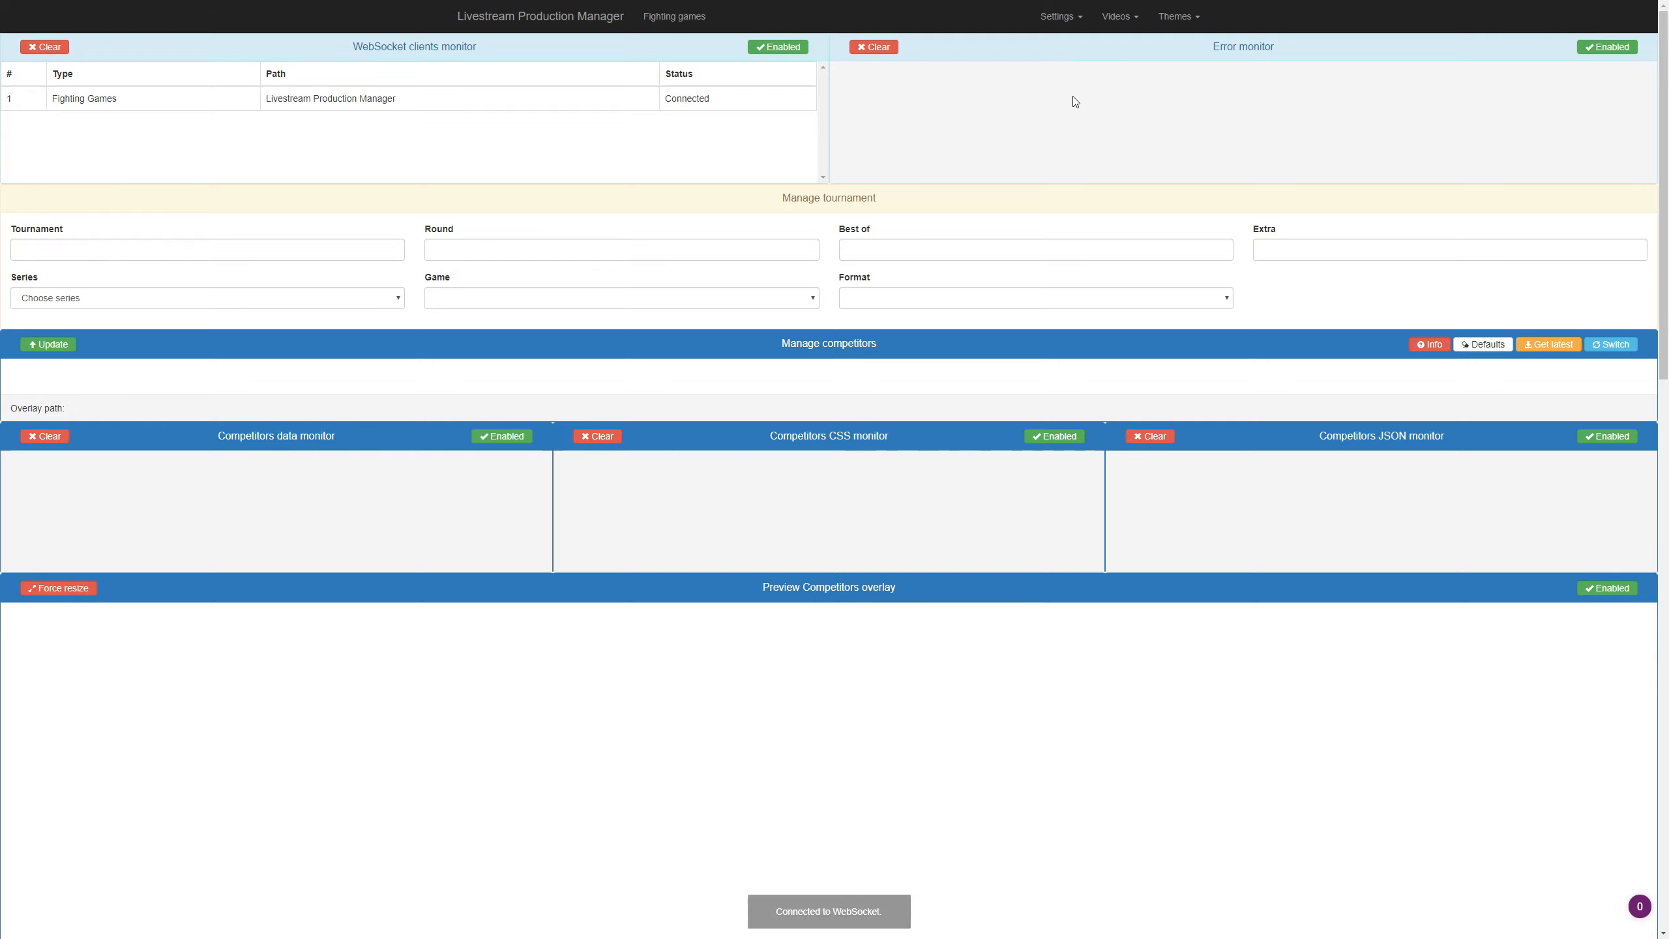
Set DefaultTheme to Custom Darkly in the general settings and submit the change
click(1060, 17)
click(1015, 43)
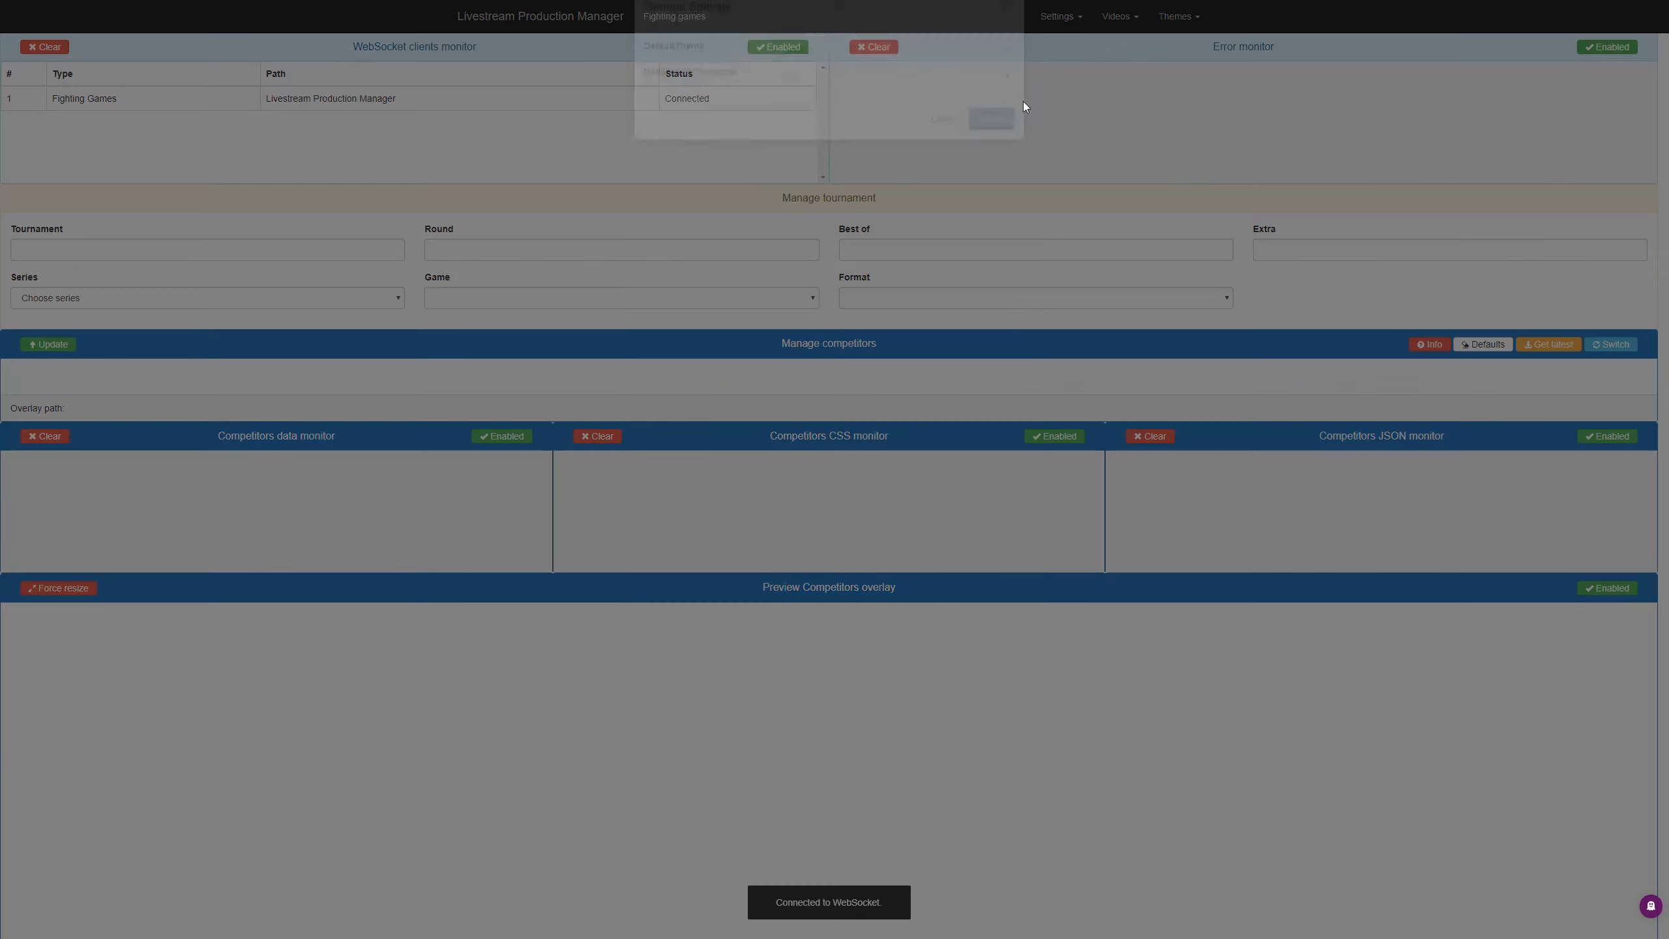
click(901, 86)
click(879, 107)
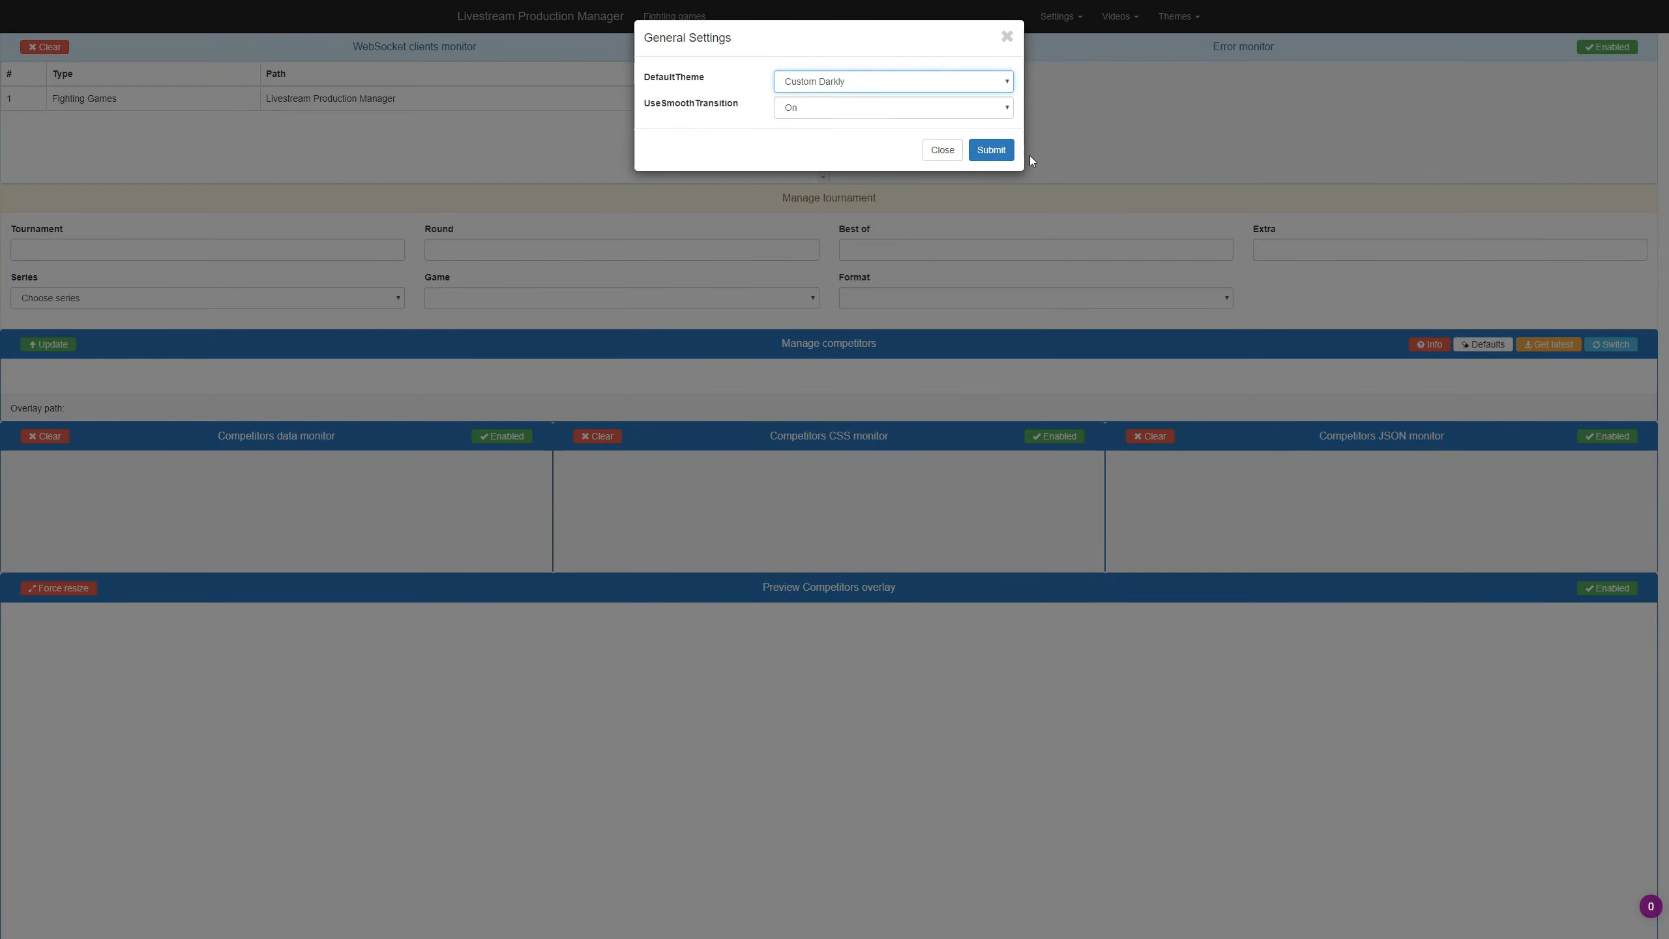
click(991, 152)
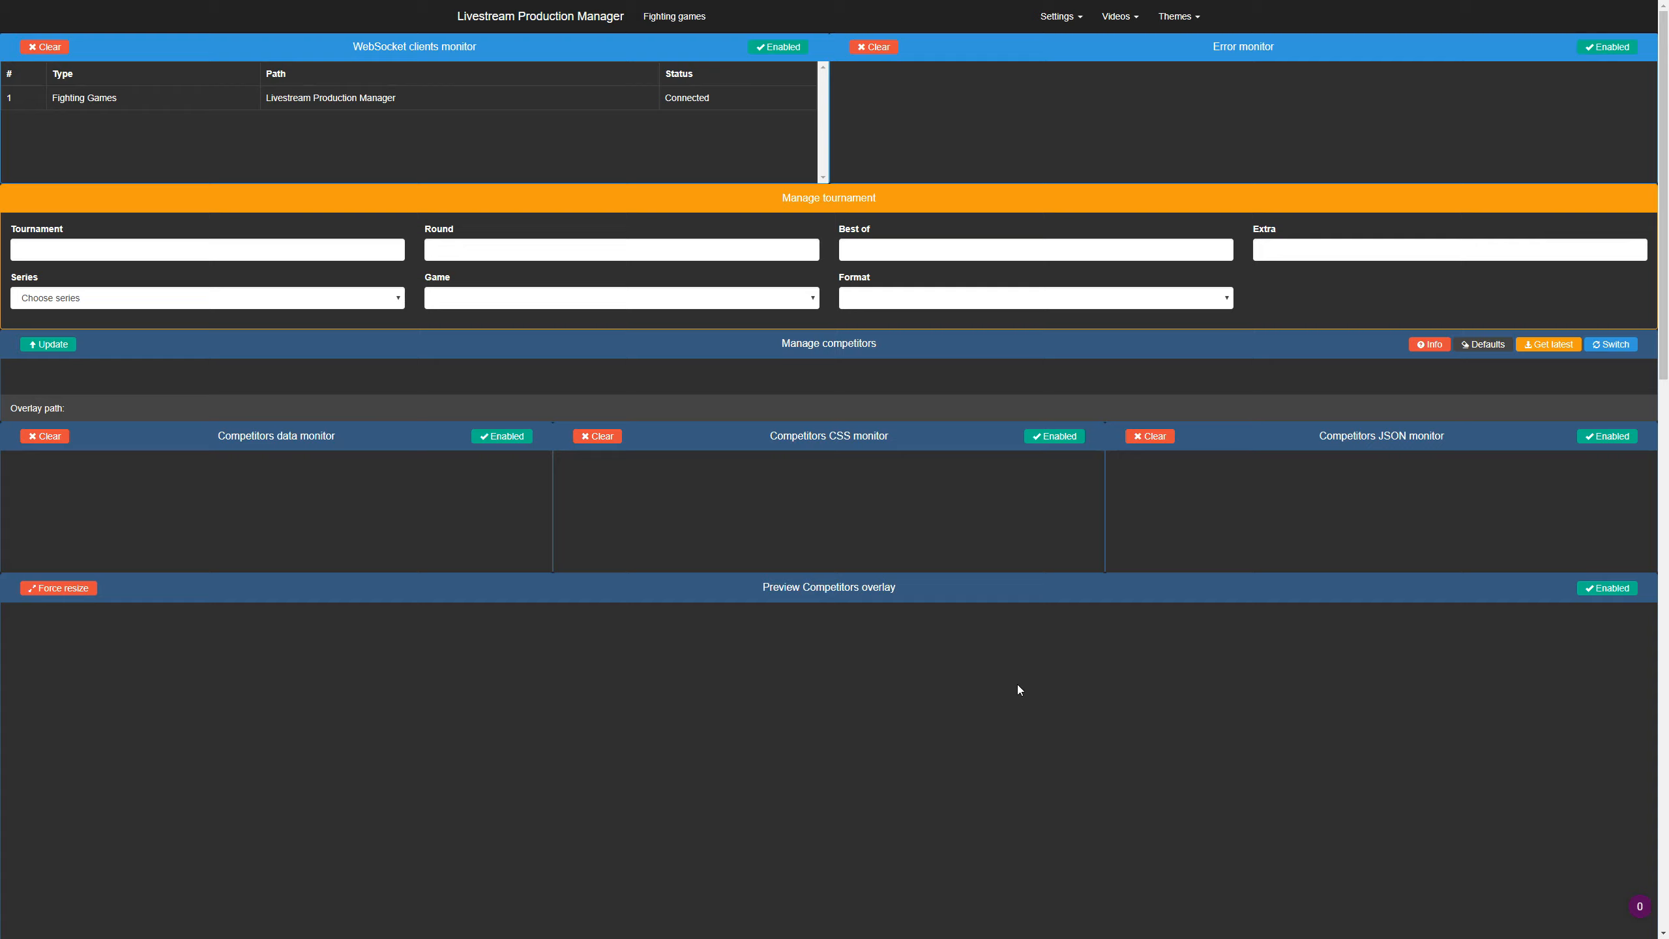
Set the tournament's series to Super Smash Bros., the game to Super Smash Bros. Ultimate and the format to Singles
click(386, 300)
click(388, 323)
click(473, 300)
click(499, 358)
click(912, 302)
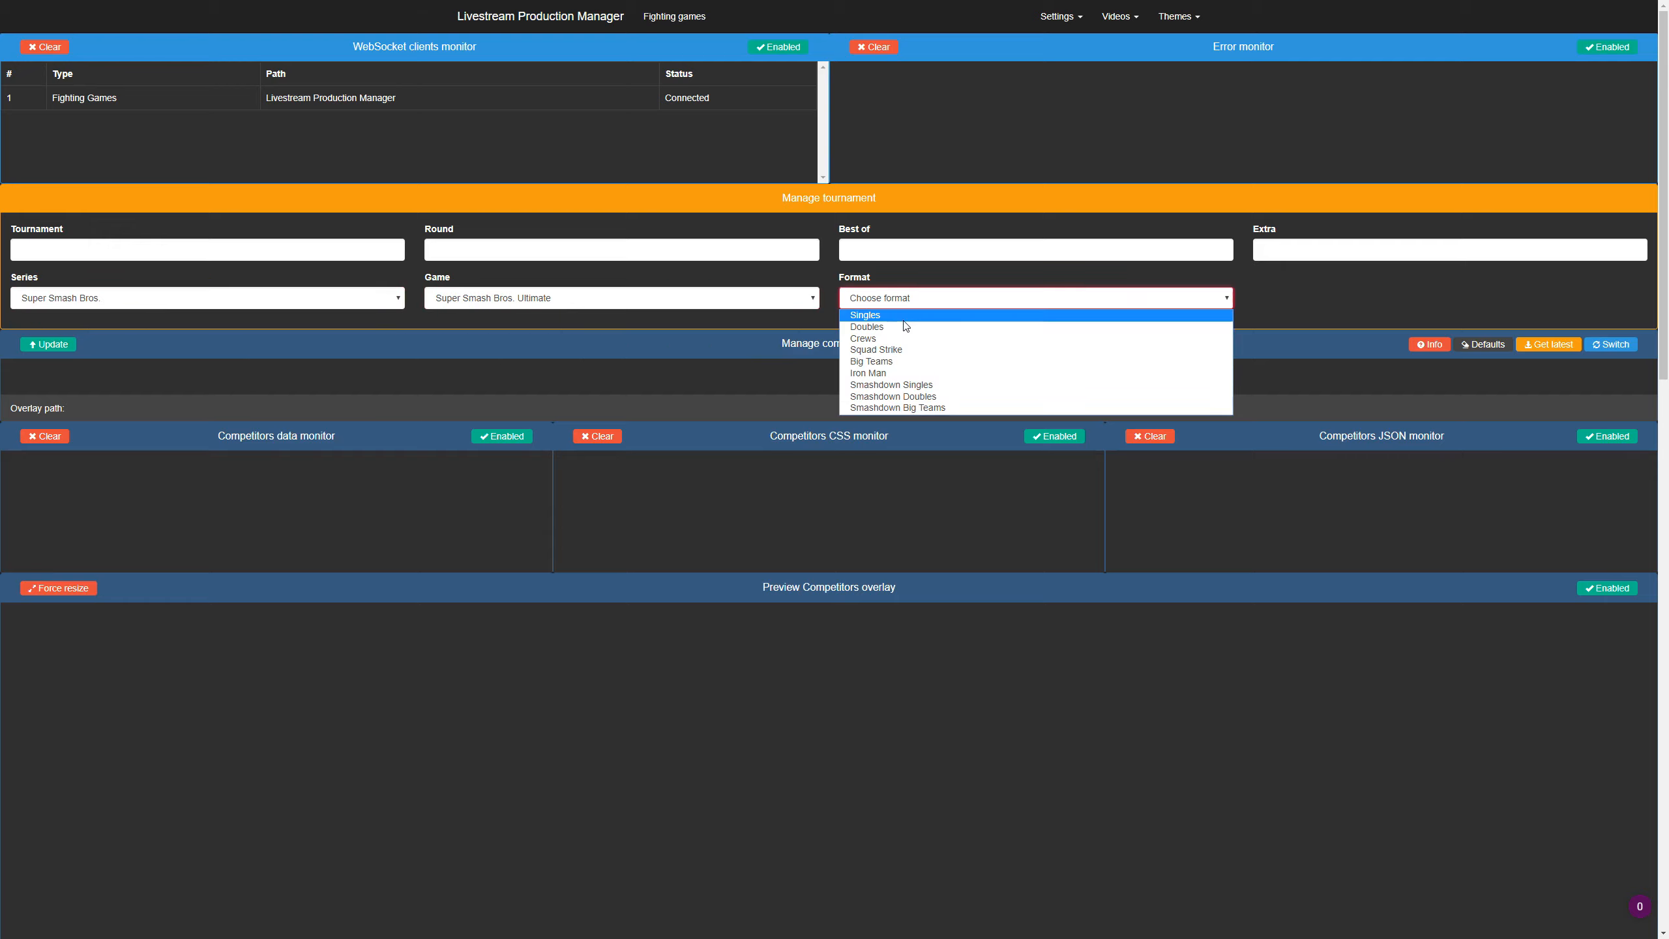
click(905, 320)
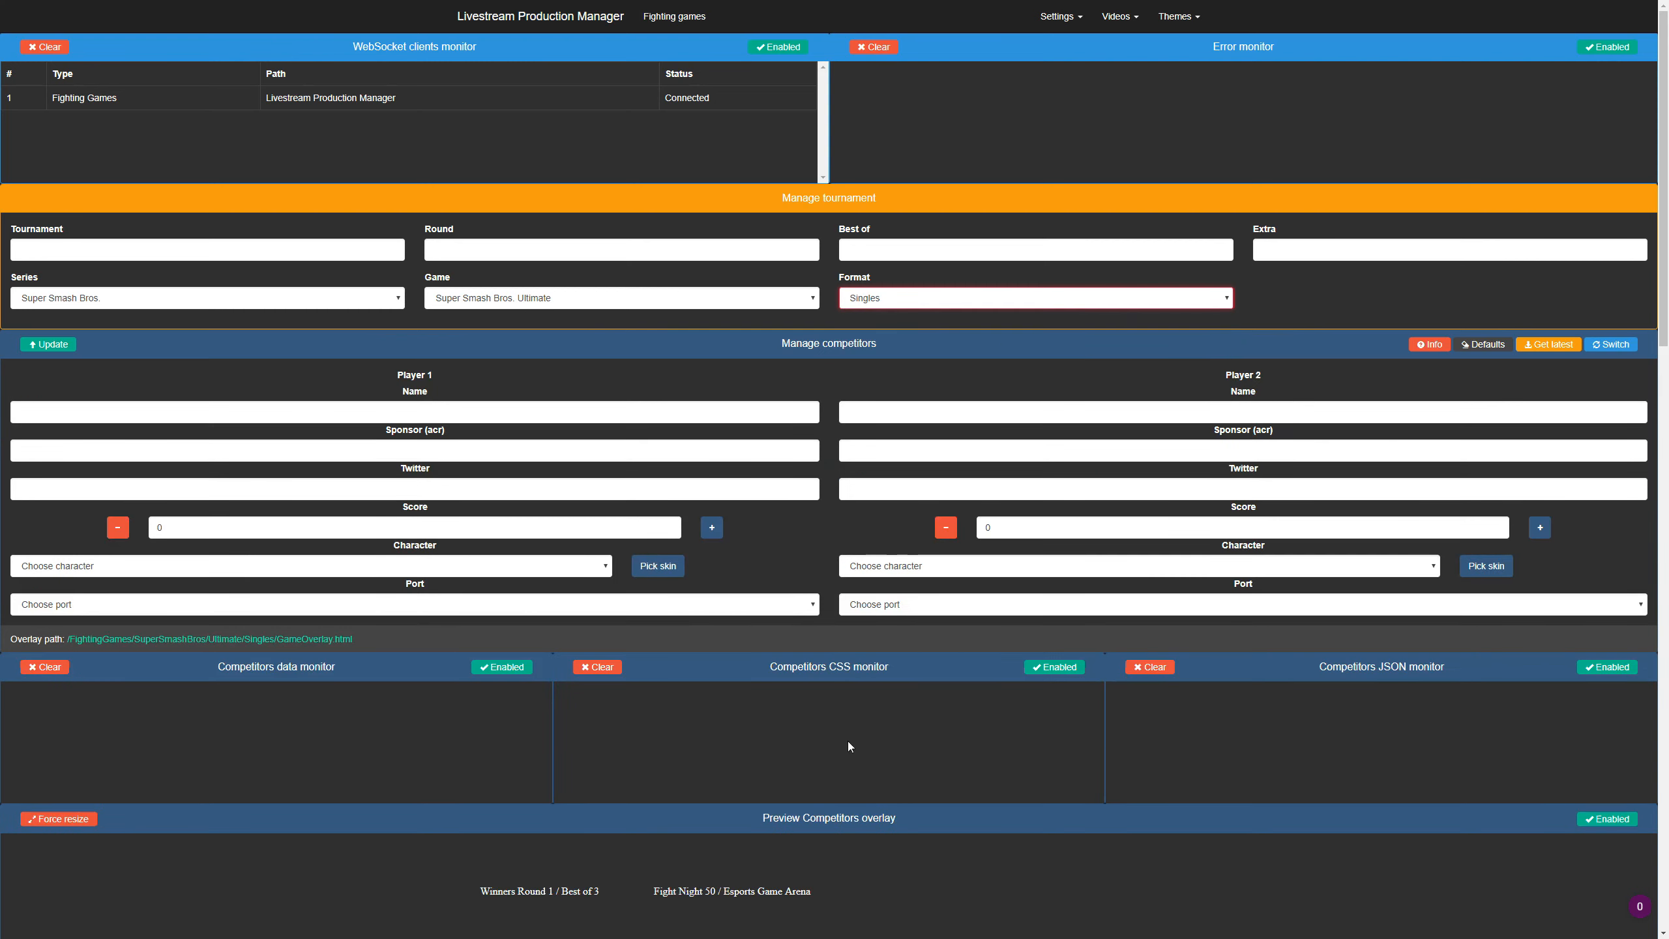
Fill the tournament and competitor fields with the latest saved data
drag(1003, 903, 665, 903)
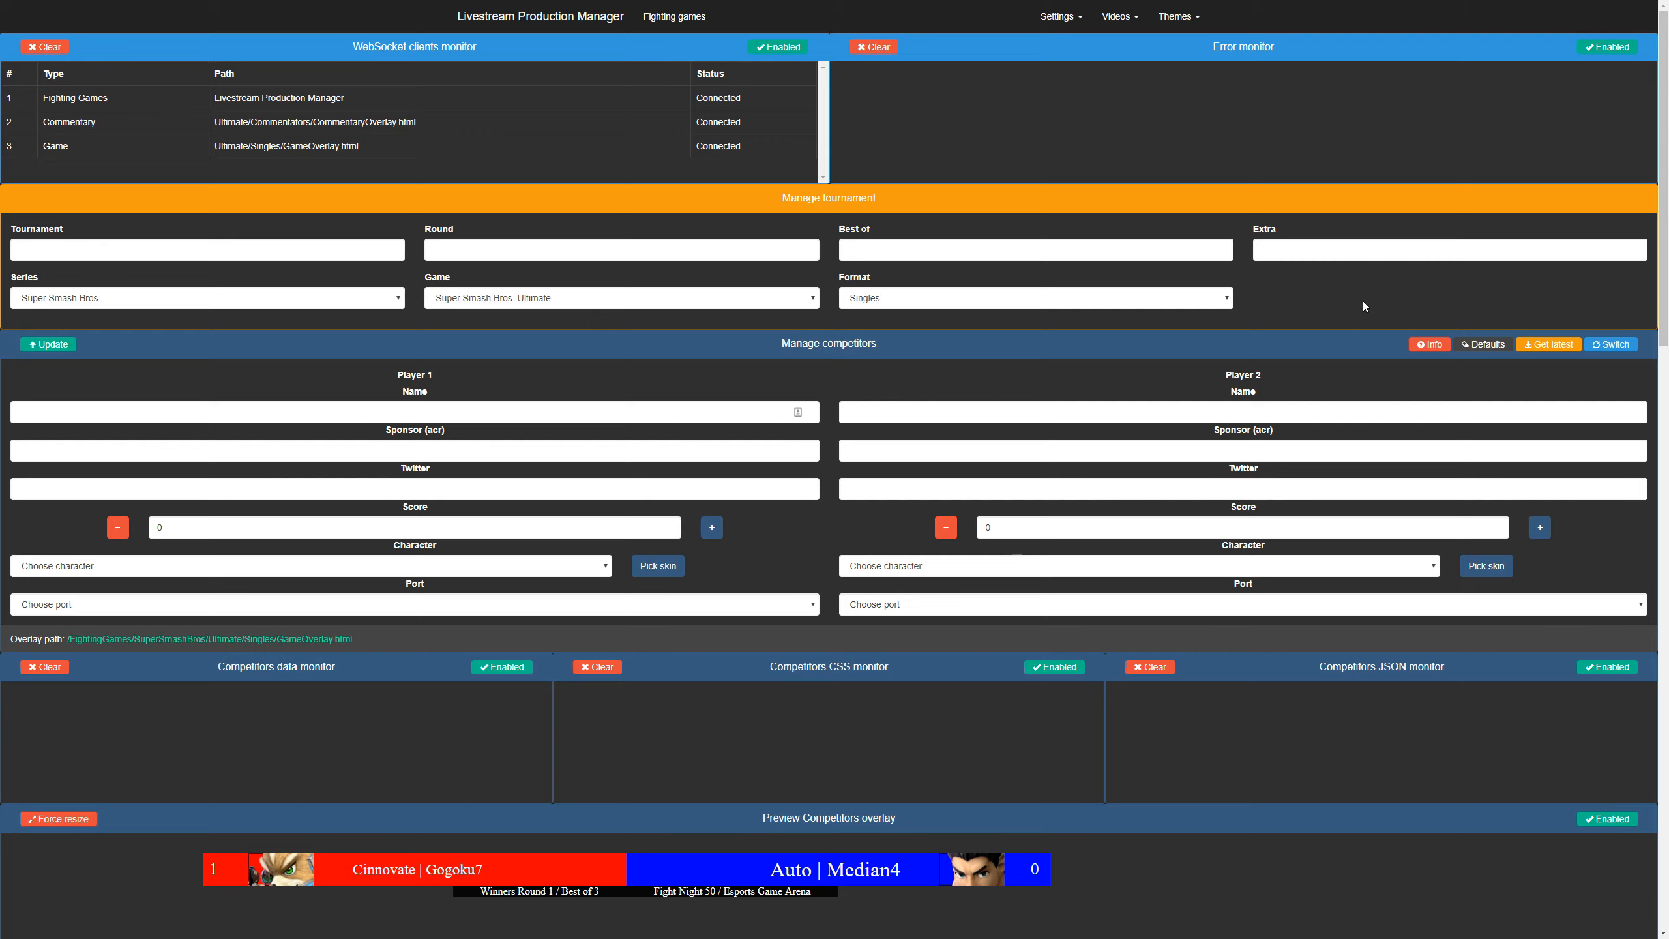
scroll(1364, 303, down, 1)
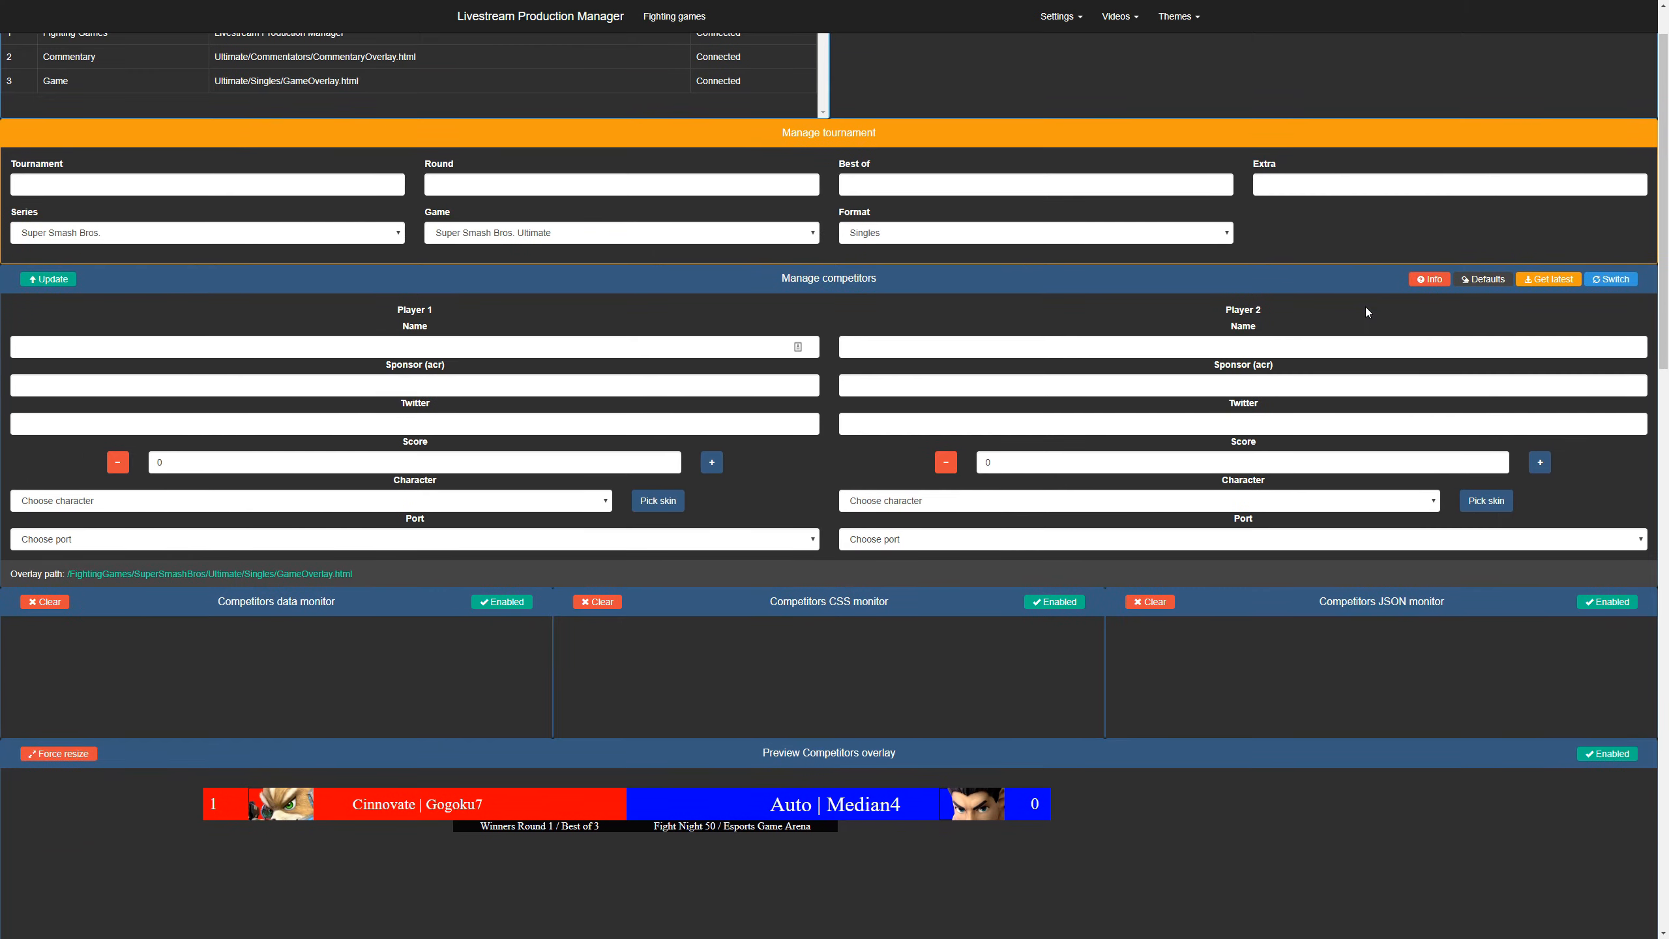
scroll(1317, 255, down, 1)
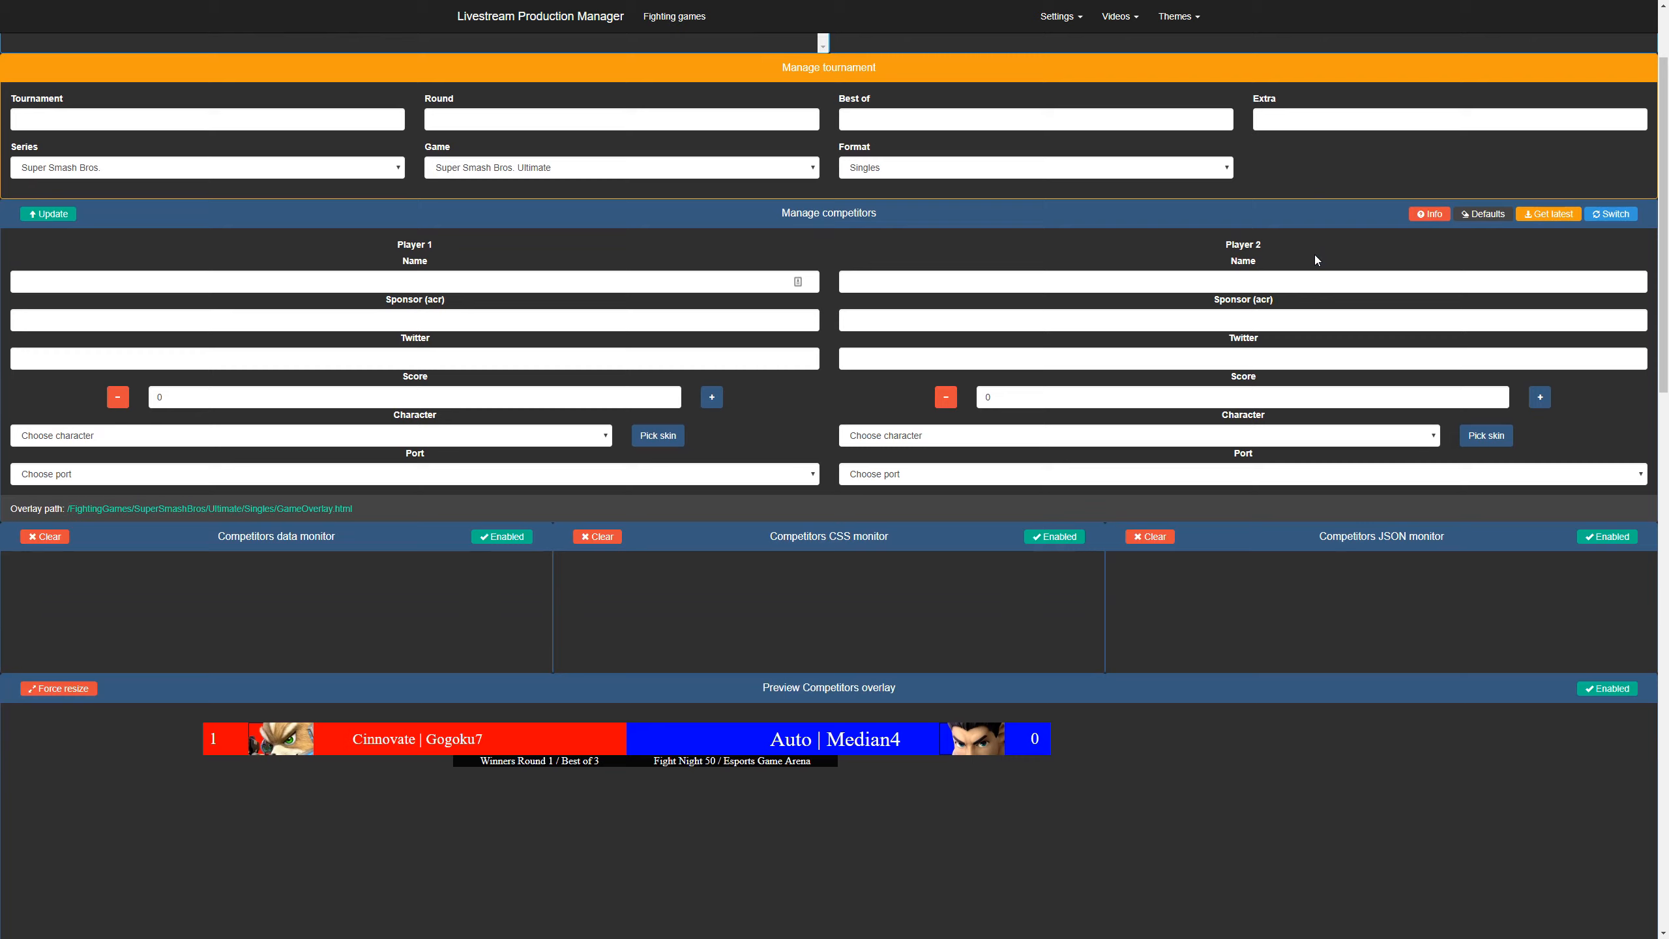
click(1549, 215)
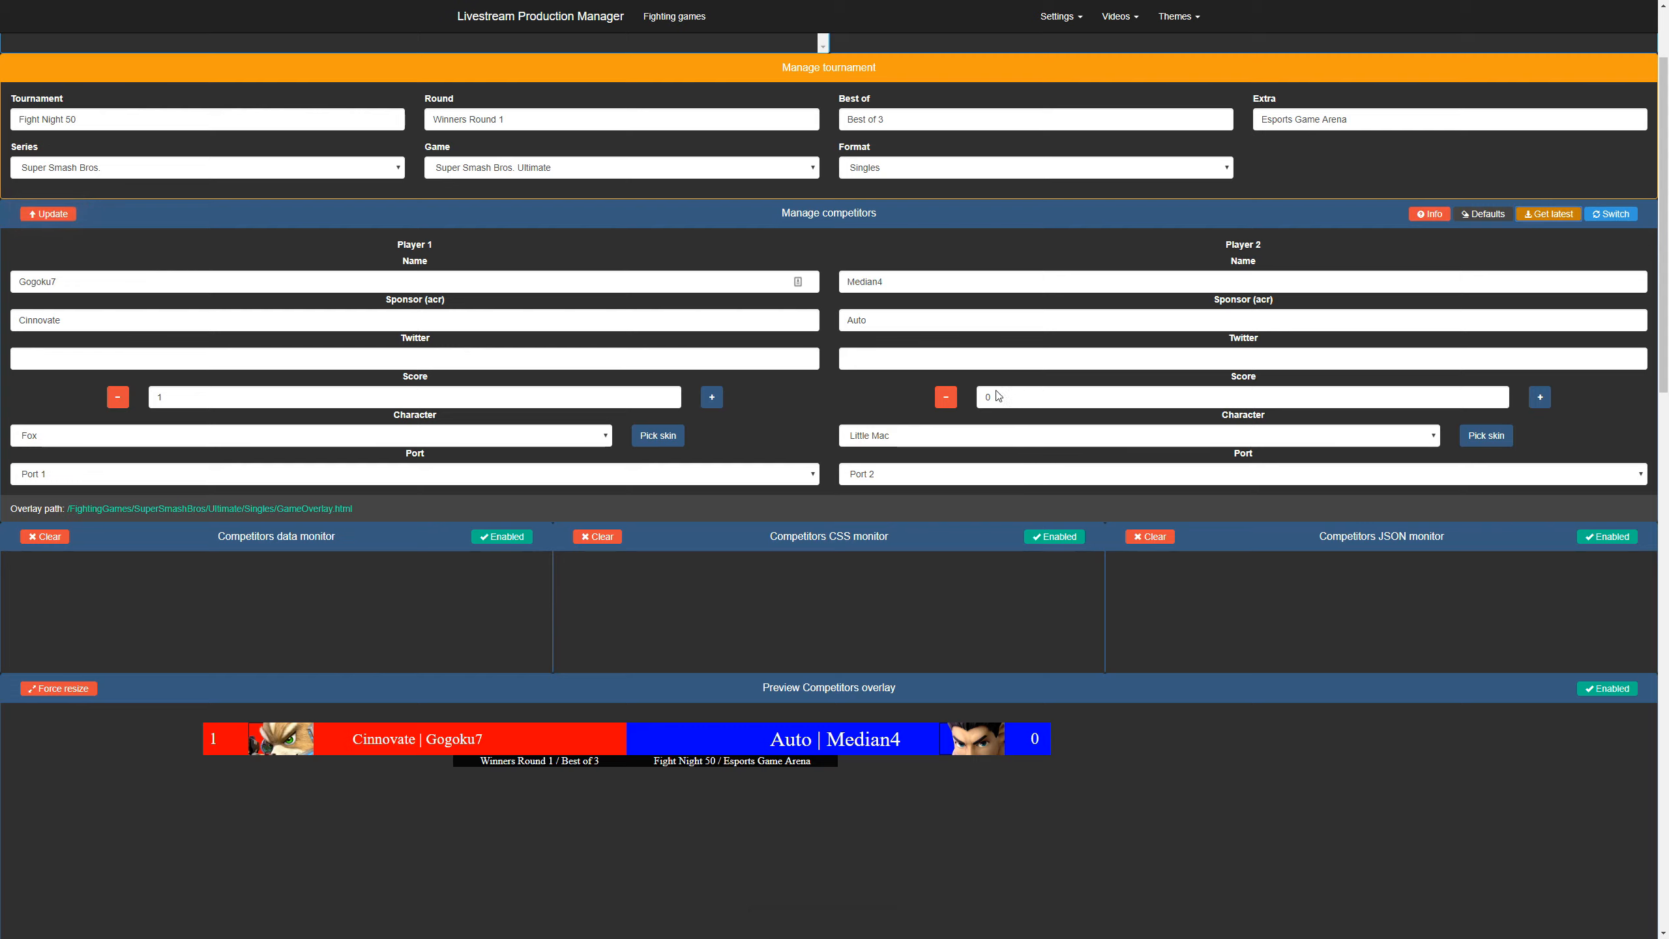
Set Player 1's character to No character and port to No port
scroll(731, 352, down, 1)
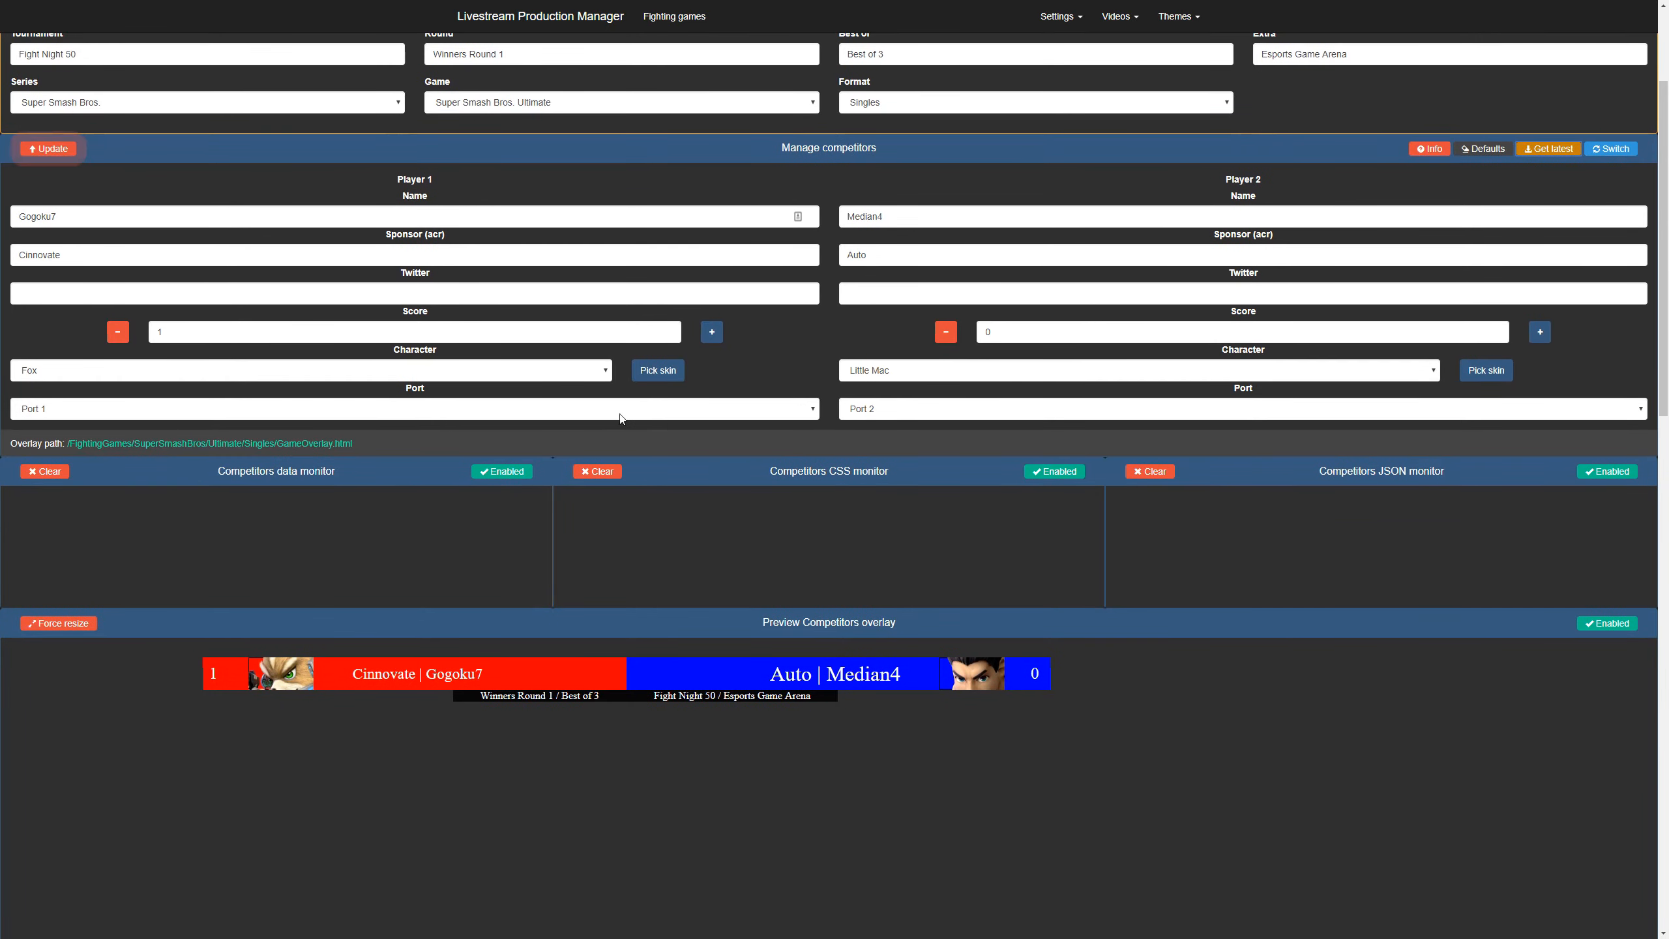
click(545, 381)
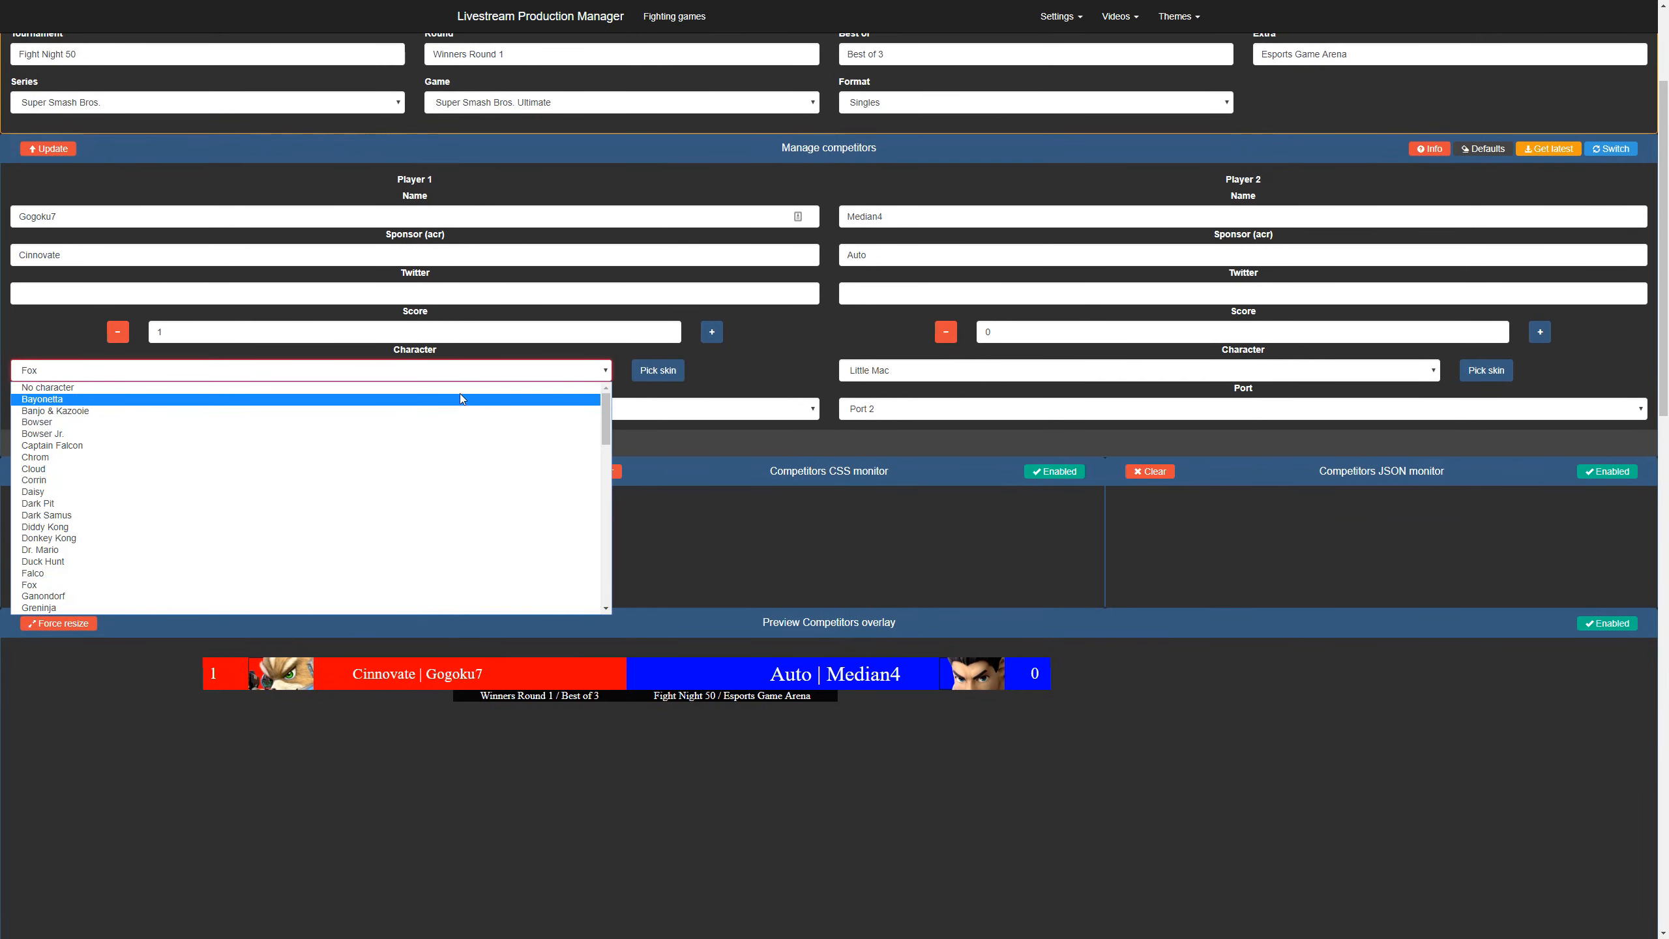
click(460, 387)
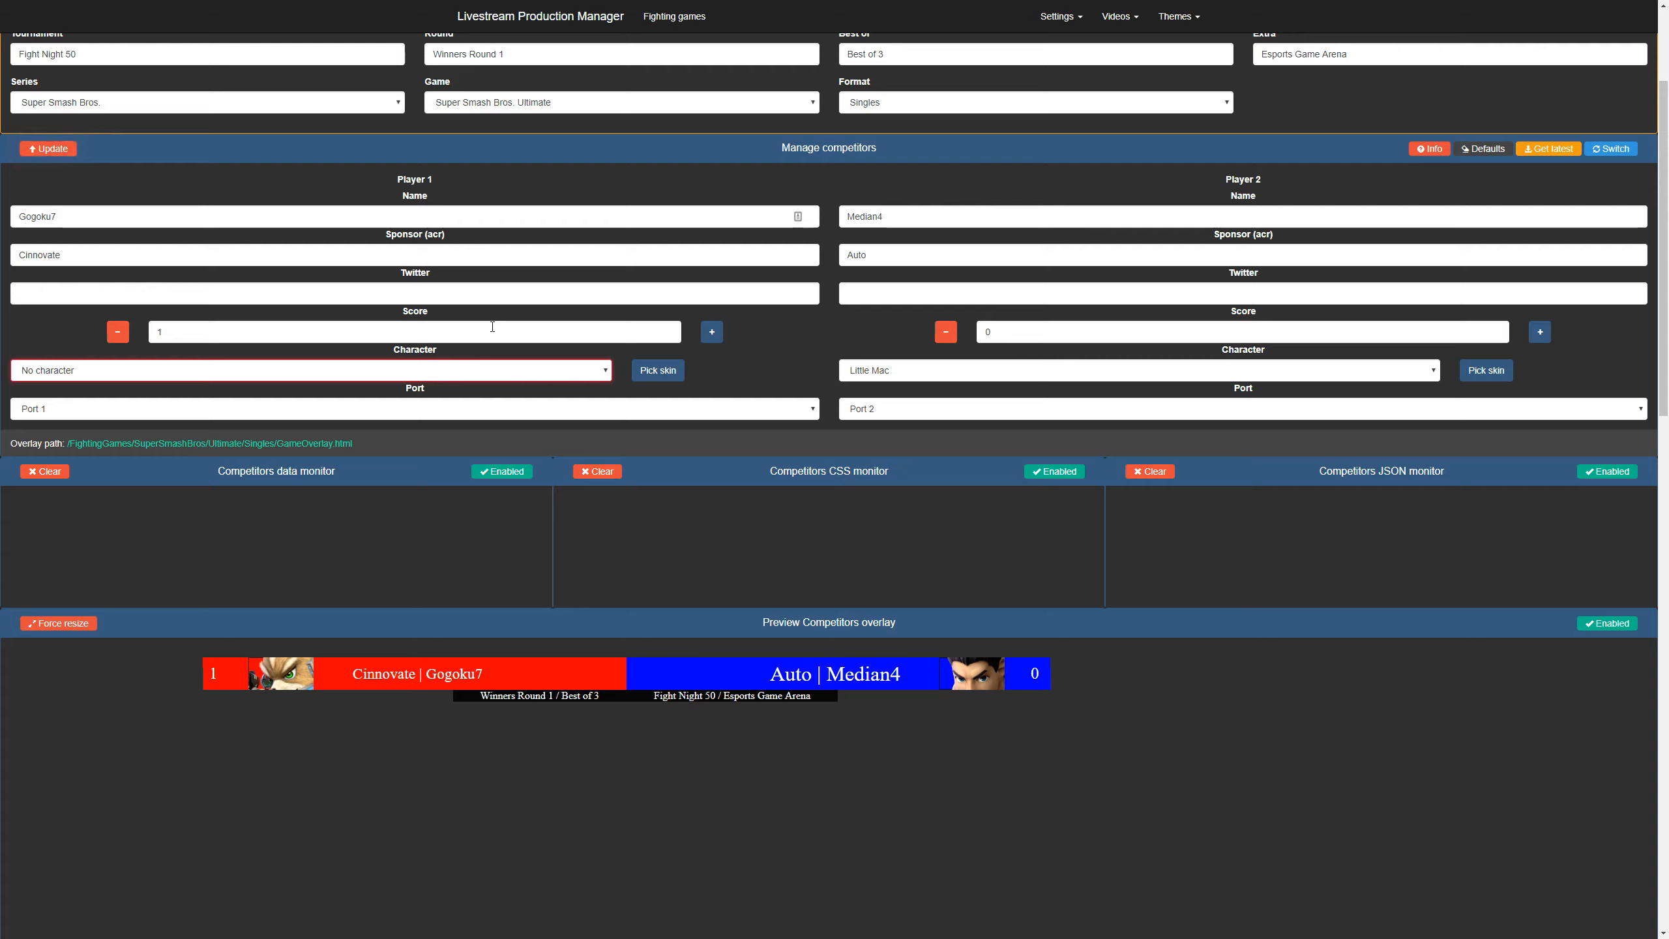
click(404, 407)
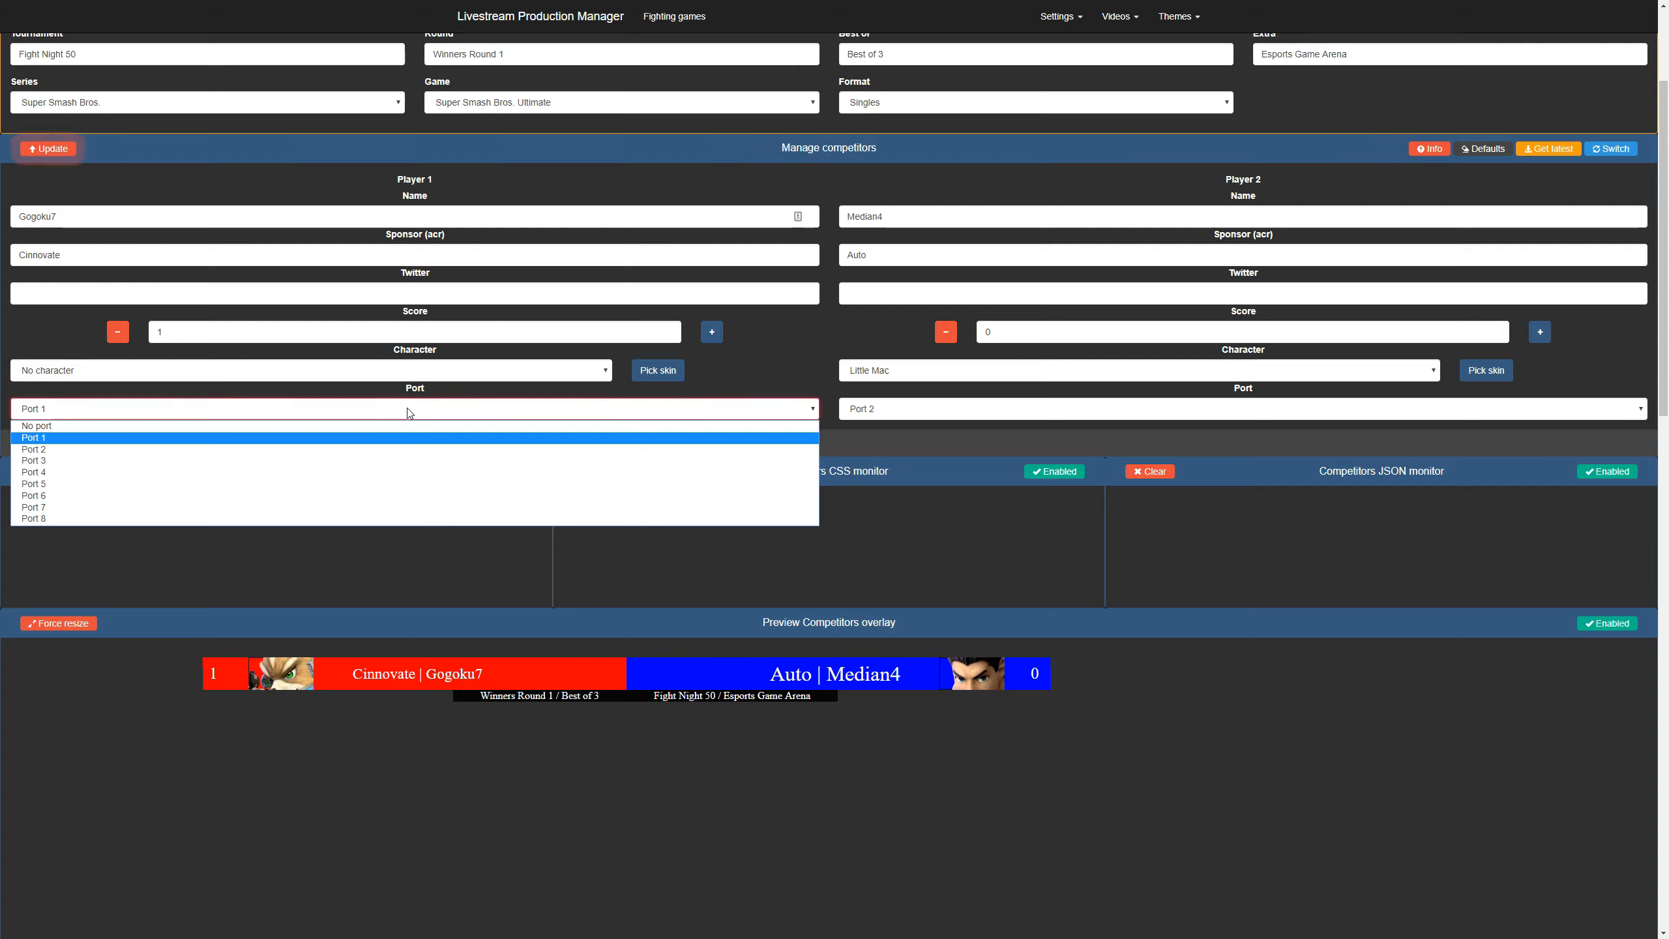
click(378, 426)
Set Player 2's character to No character and port to No port, and update the competitors overlay
click(1015, 371)
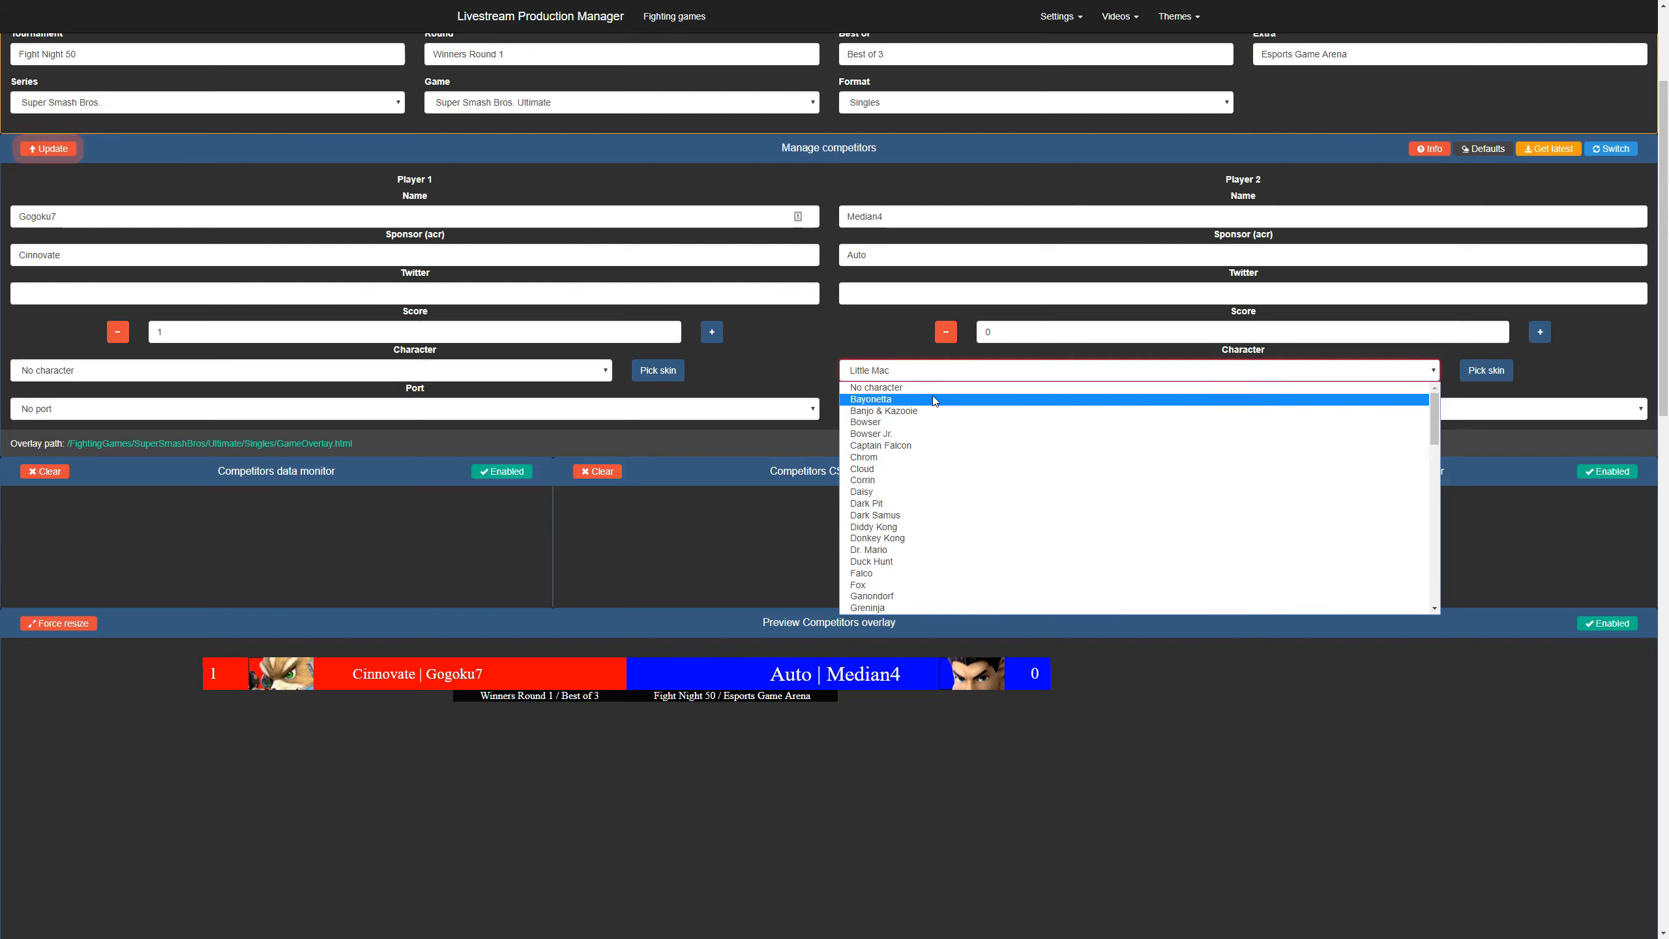
click(920, 387)
click(914, 409)
click(910, 427)
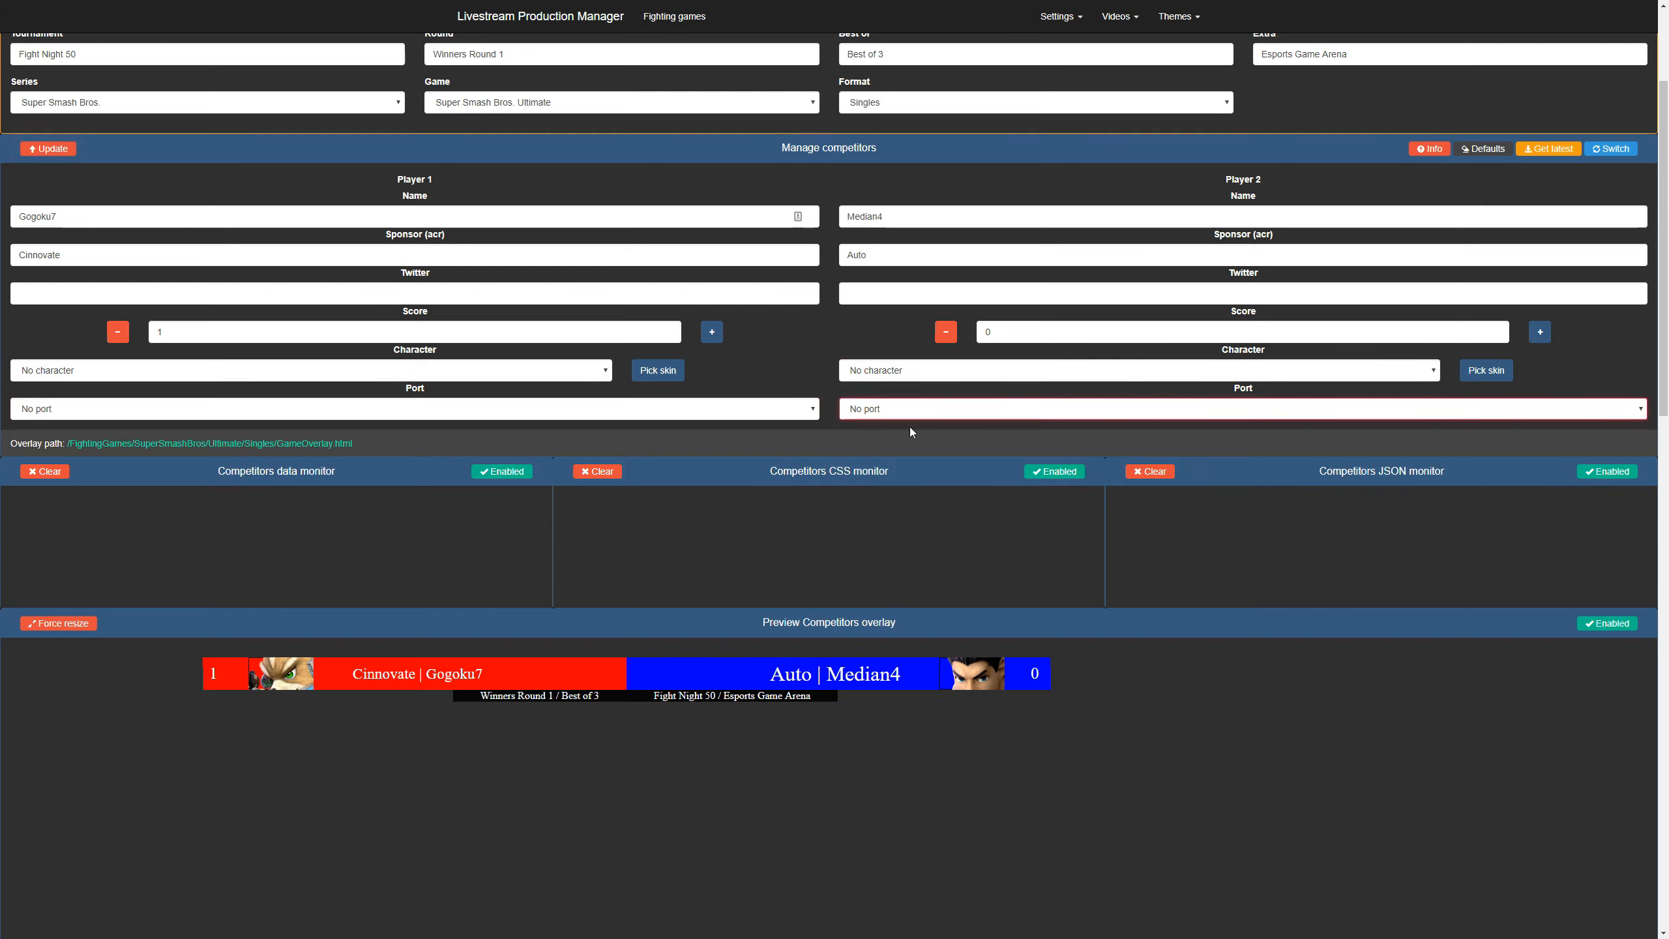
click(34, 150)
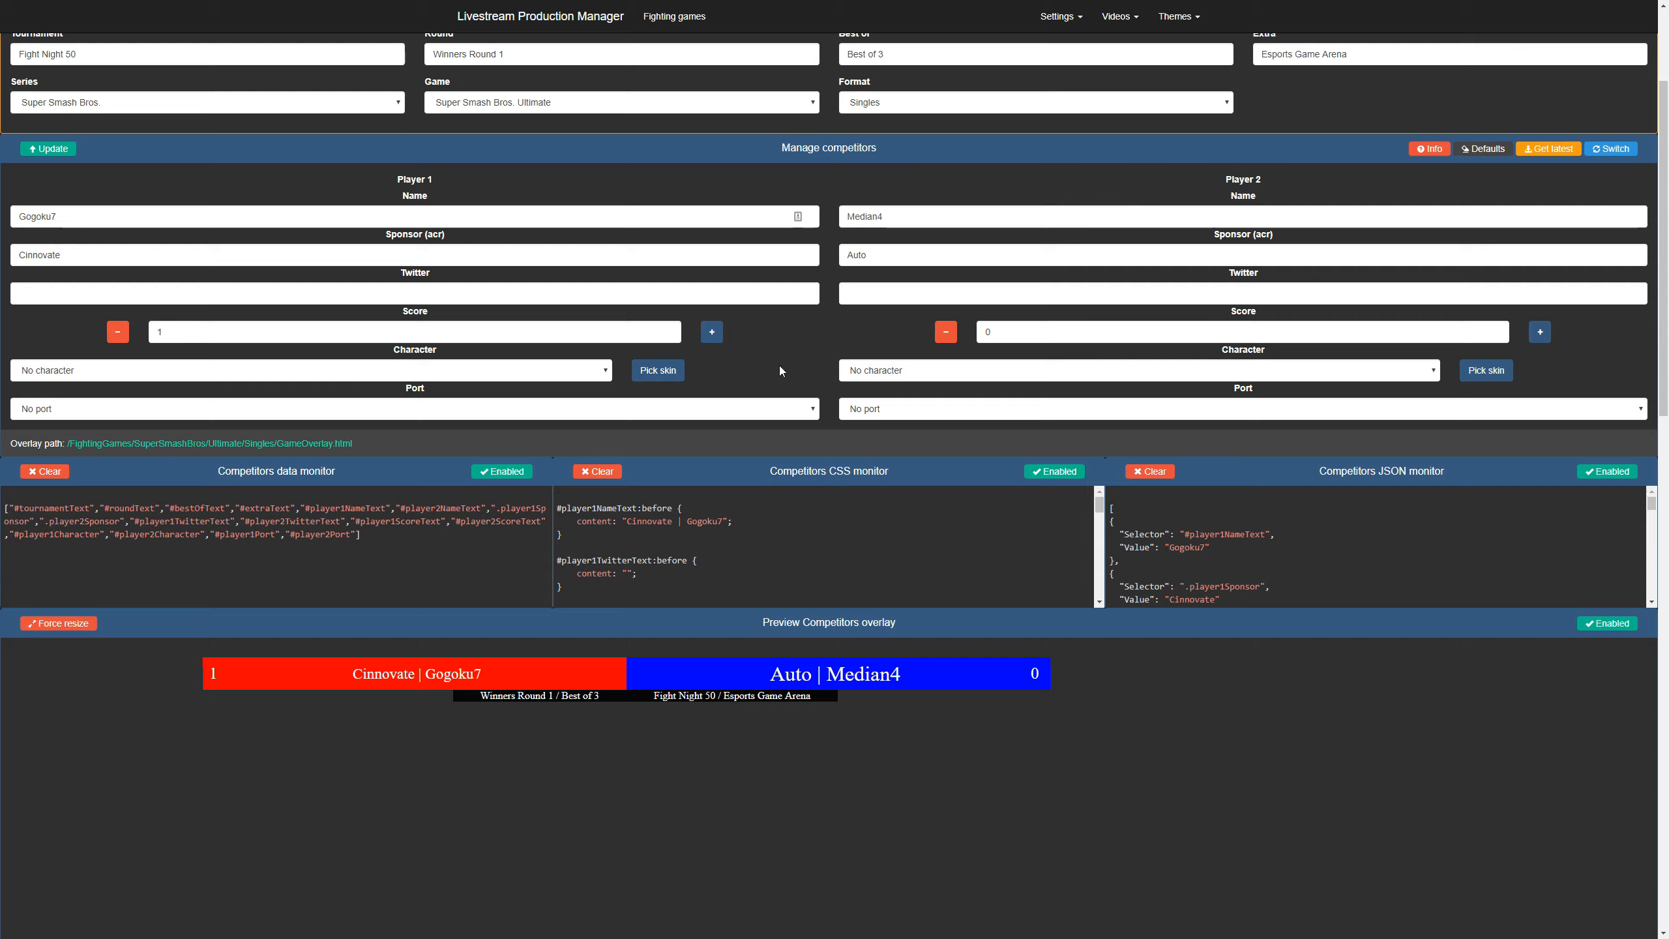
Assign Port 1 to Player 1 and Port 2 to Player 2
click(383, 416)
click(295, 435)
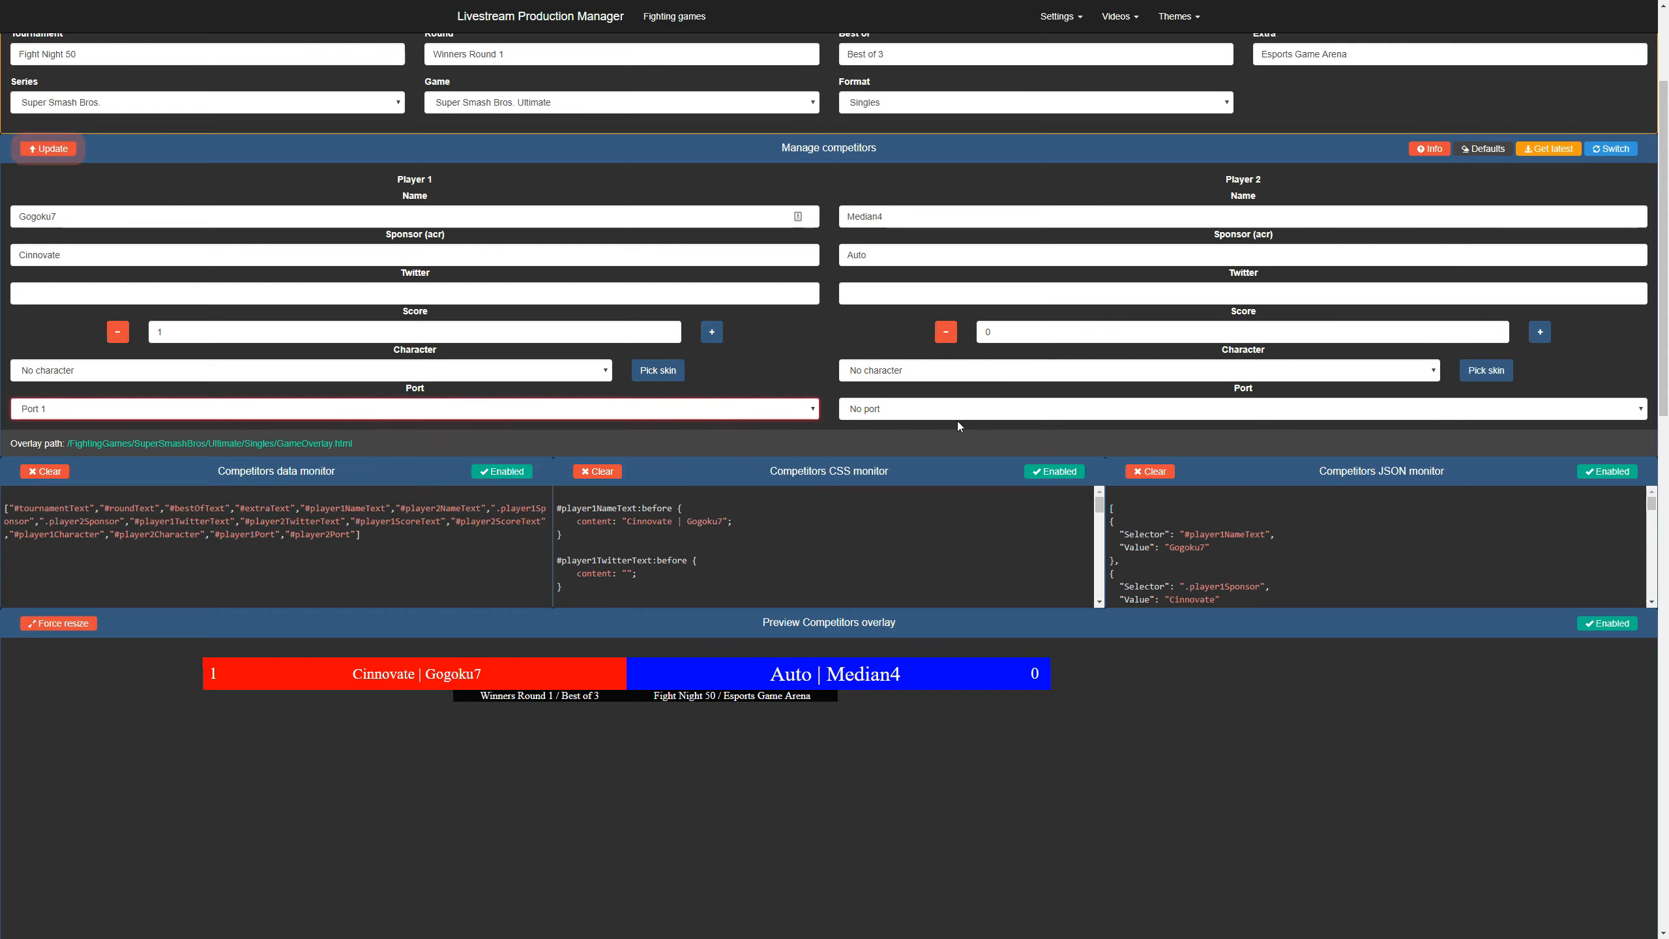
click(958, 413)
click(957, 453)
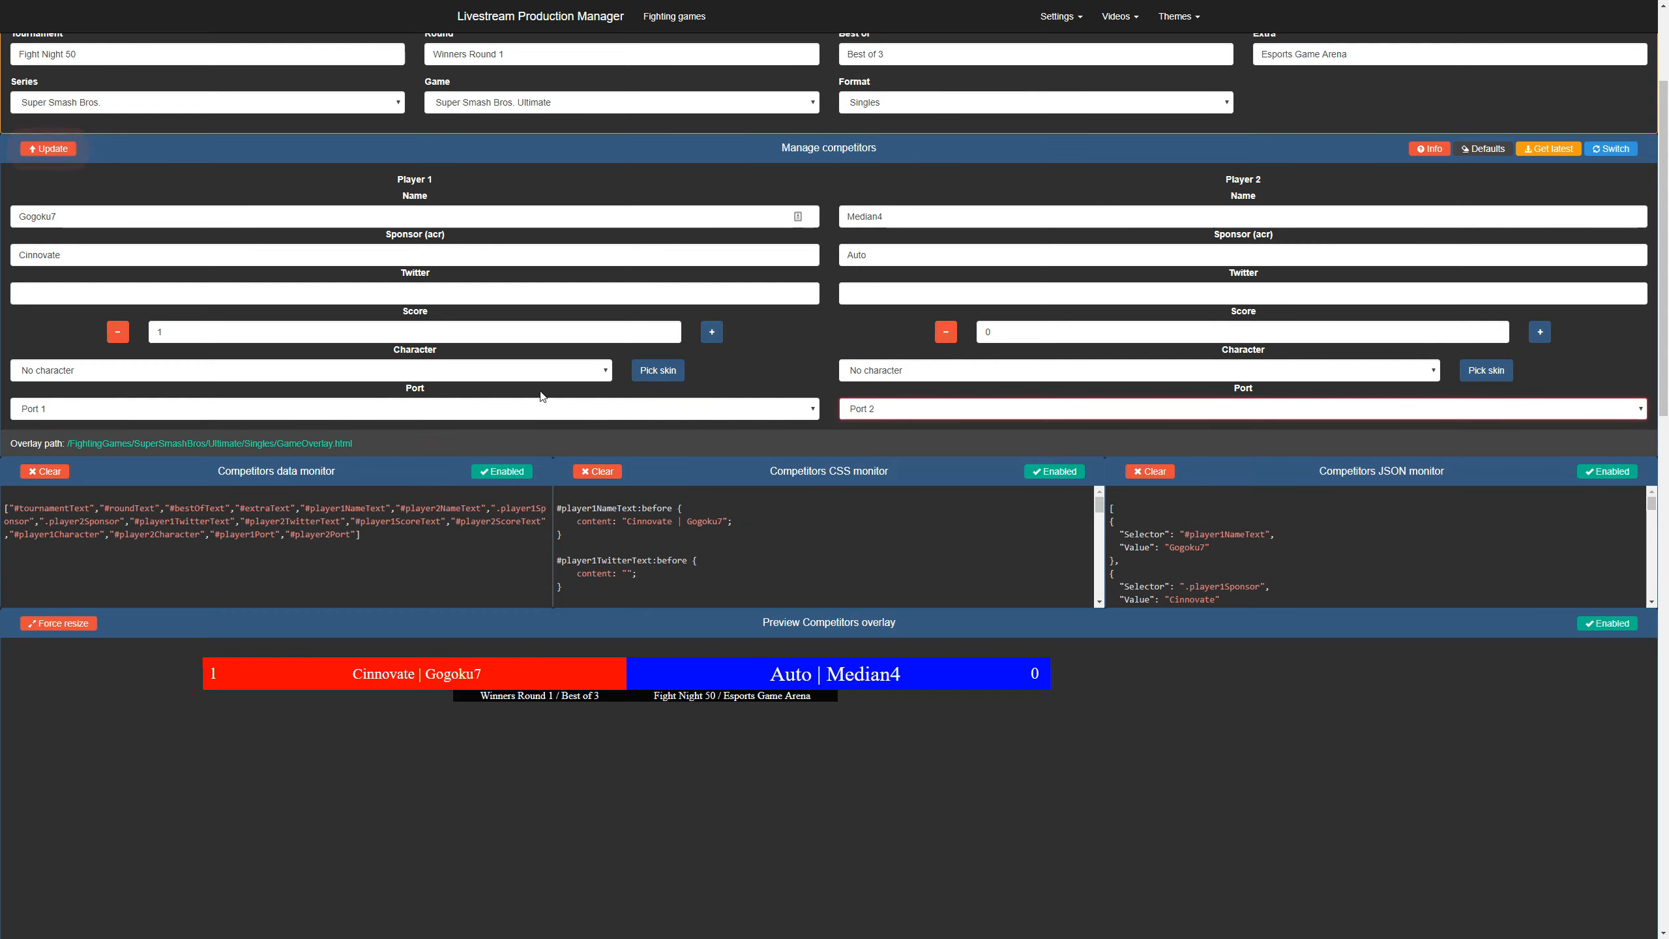
Set Player 1's character to Fox and Player 2's to Little Mac, and update the competitors overlay
click(338, 371)
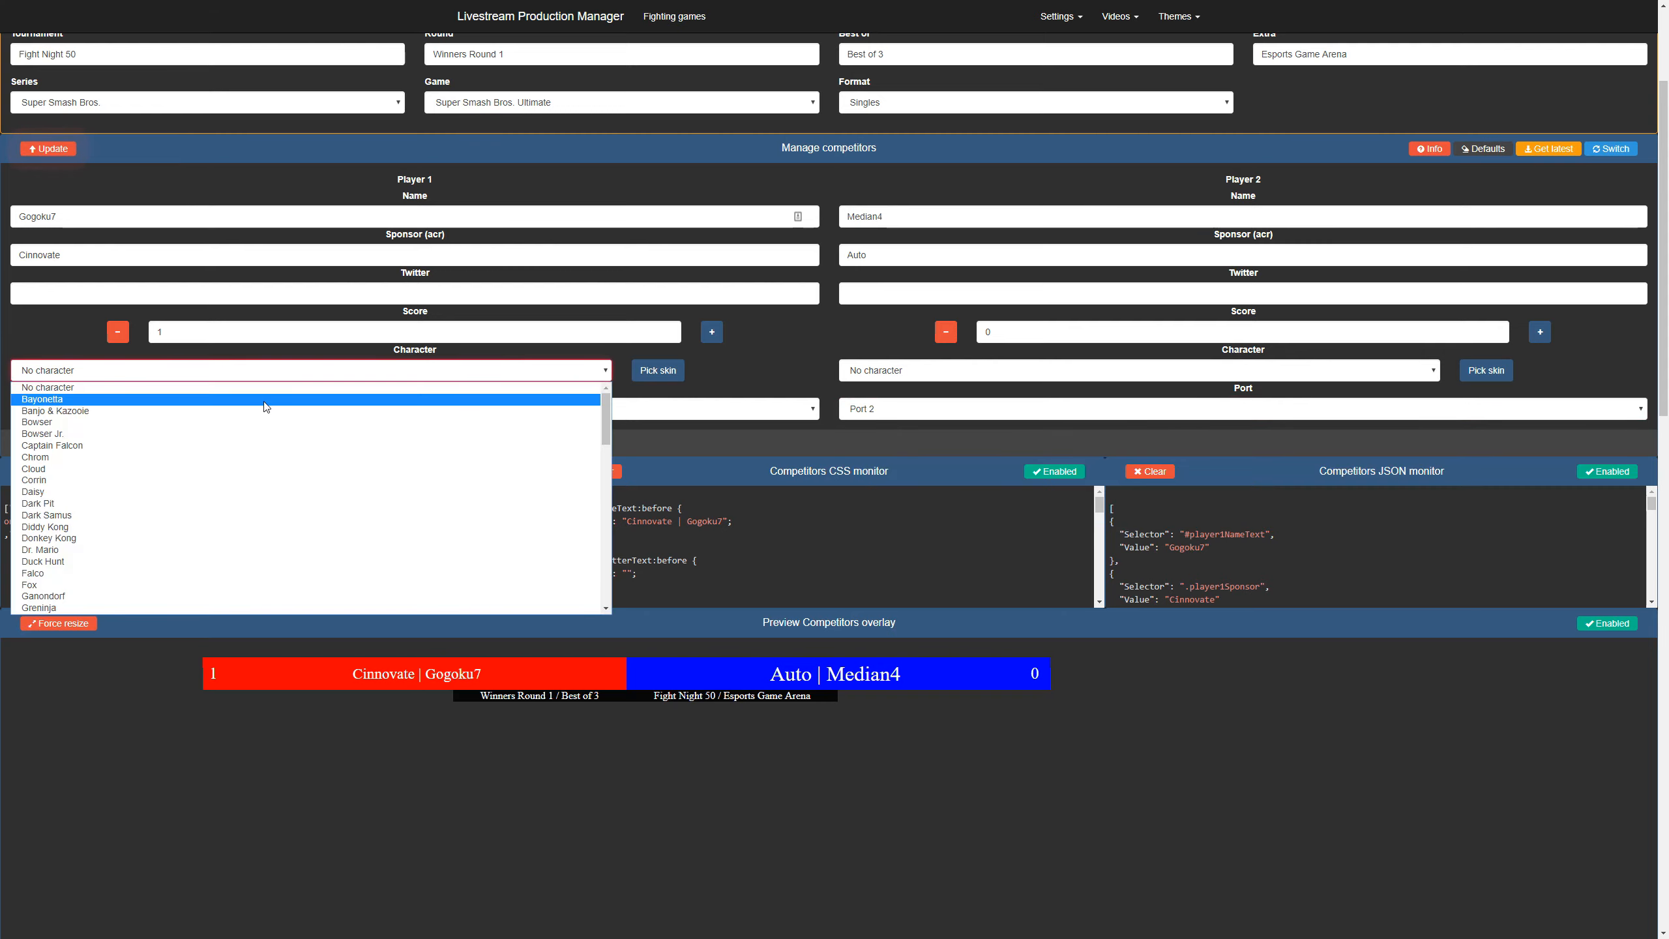
click(72, 585)
click(922, 378)
key(l)
key(Down)
key(Return)
click(64, 155)
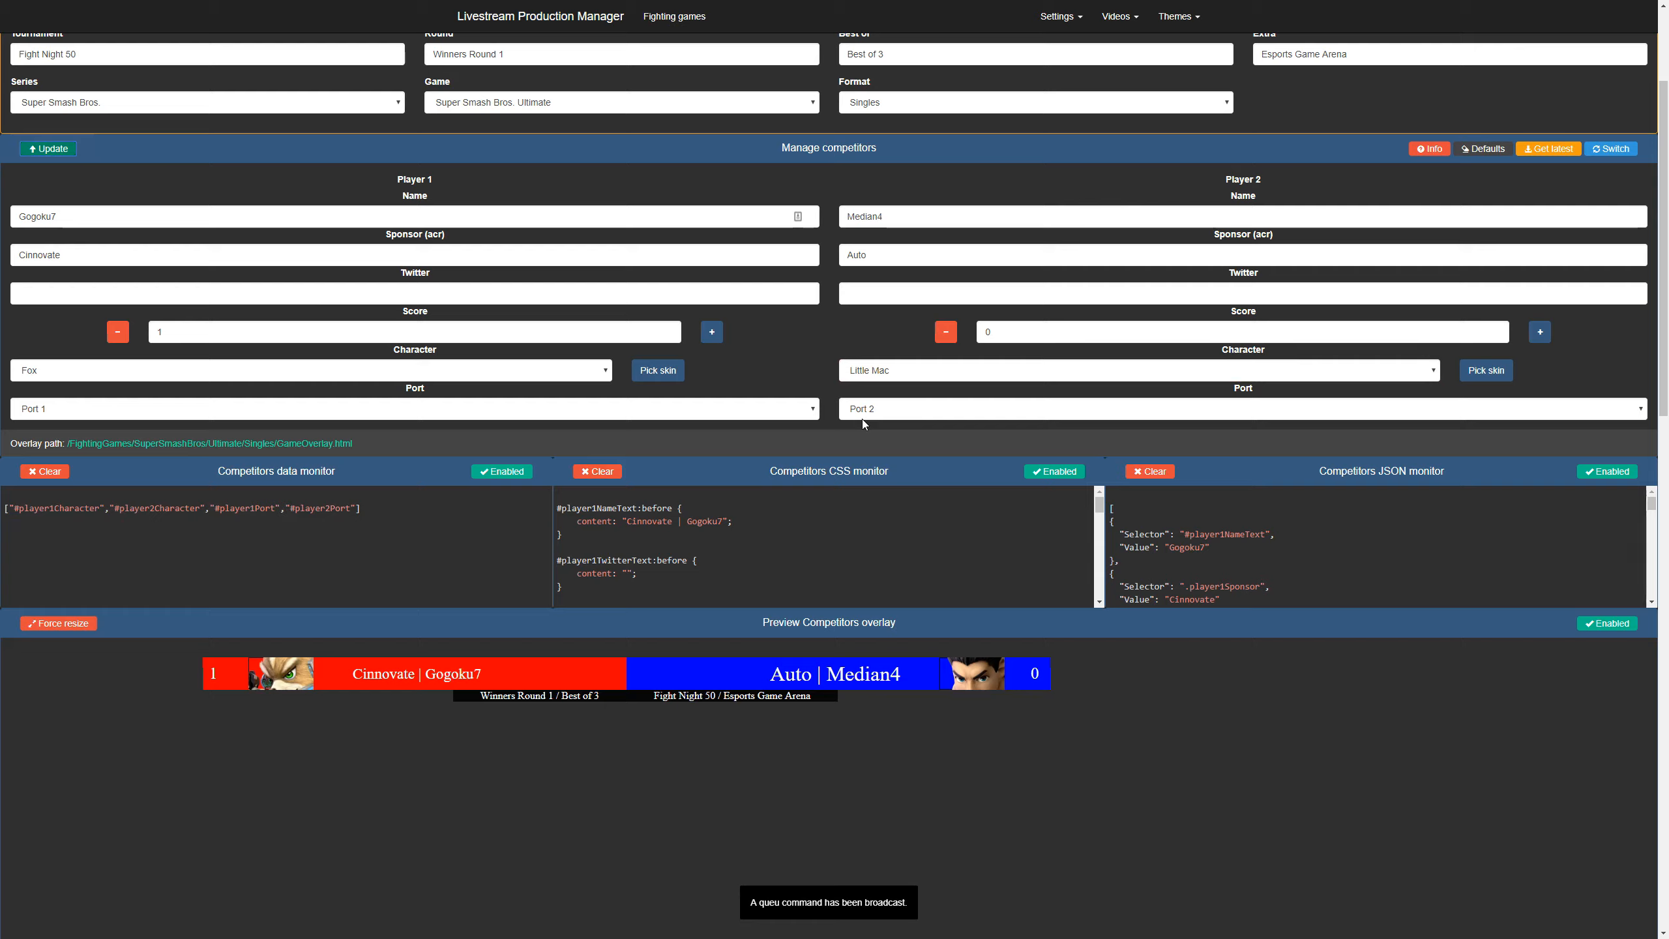
Raise Player 1's score to 4 and update the competitors overlay
click(714, 331)
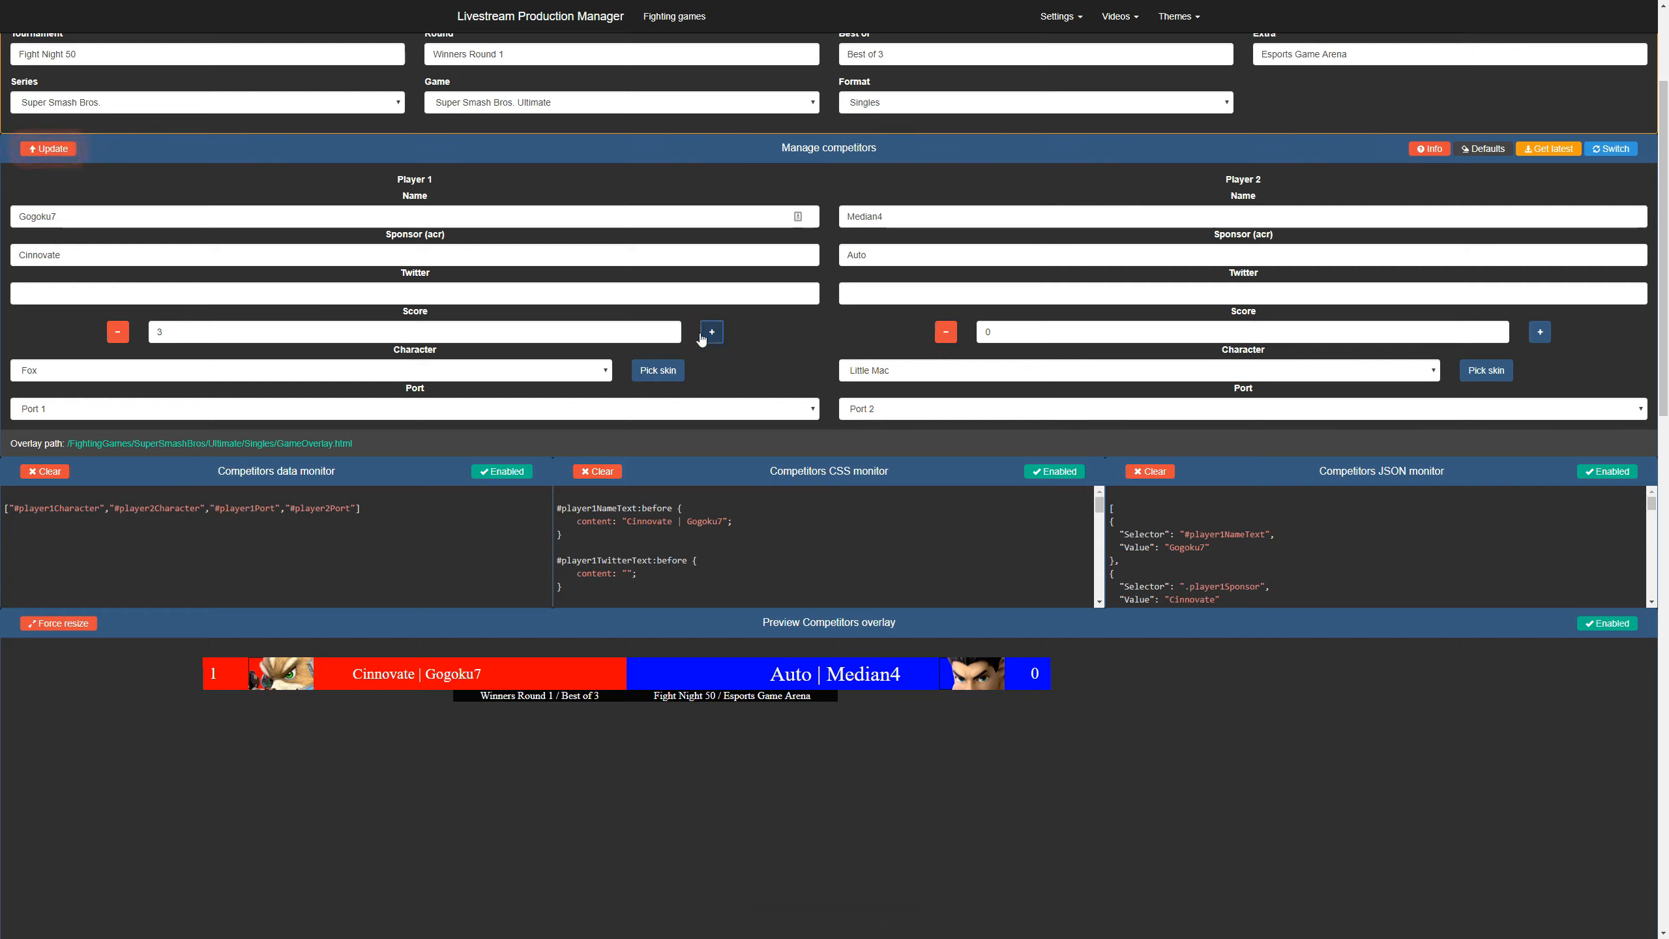
click(714, 332)
click(714, 332)
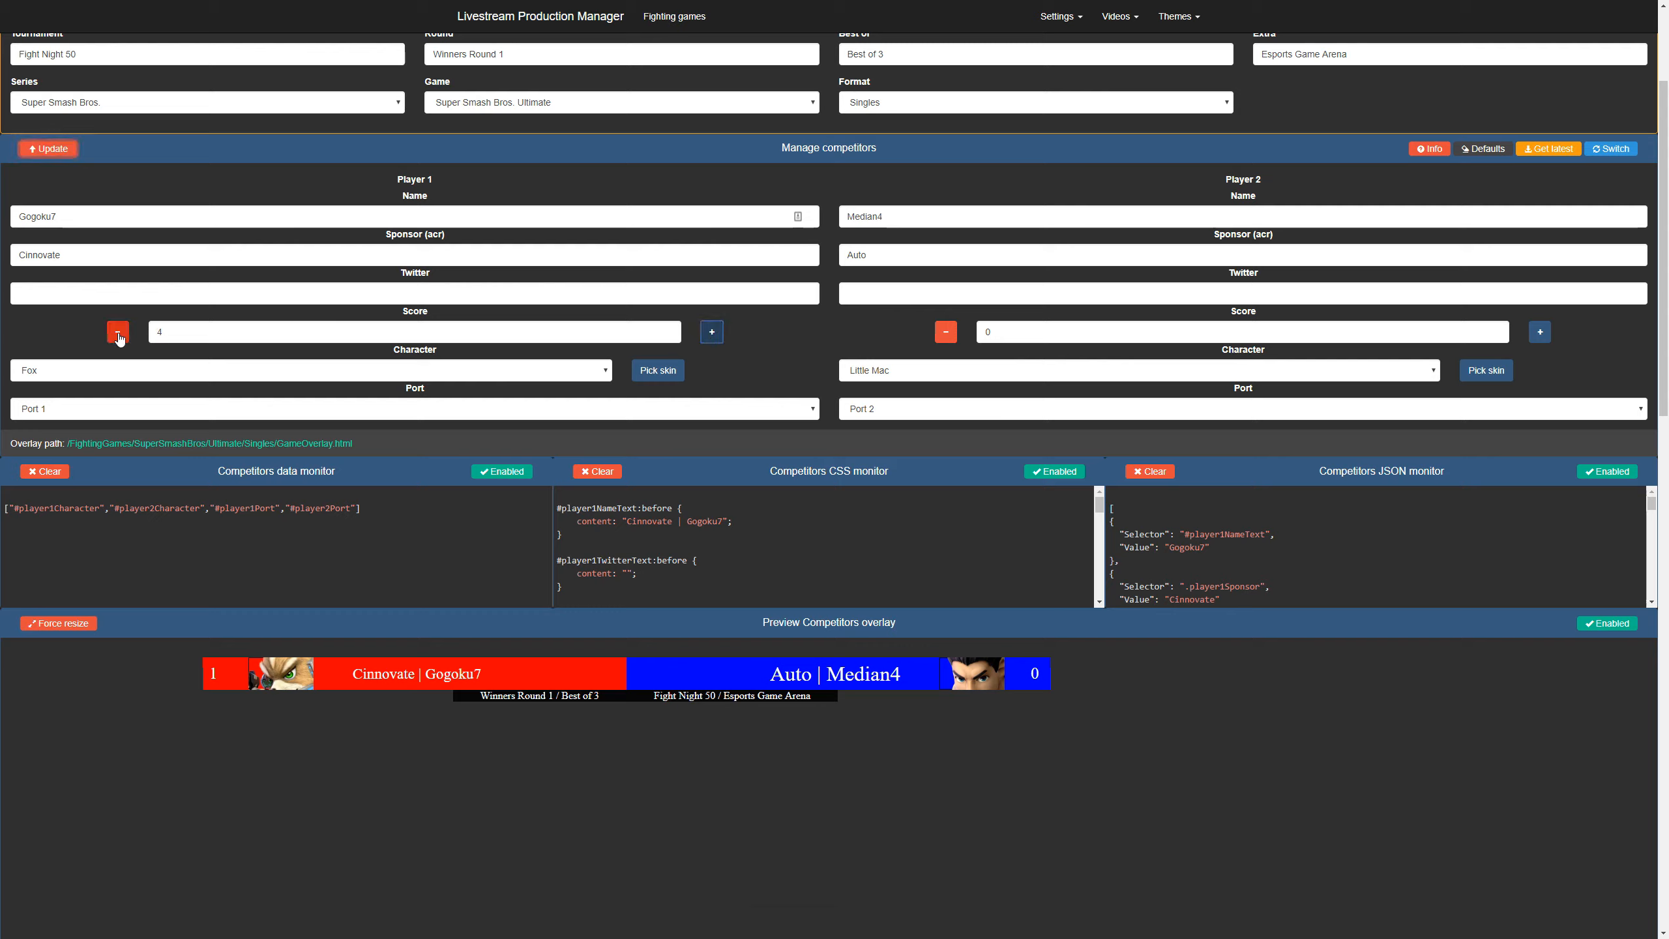
click(47, 150)
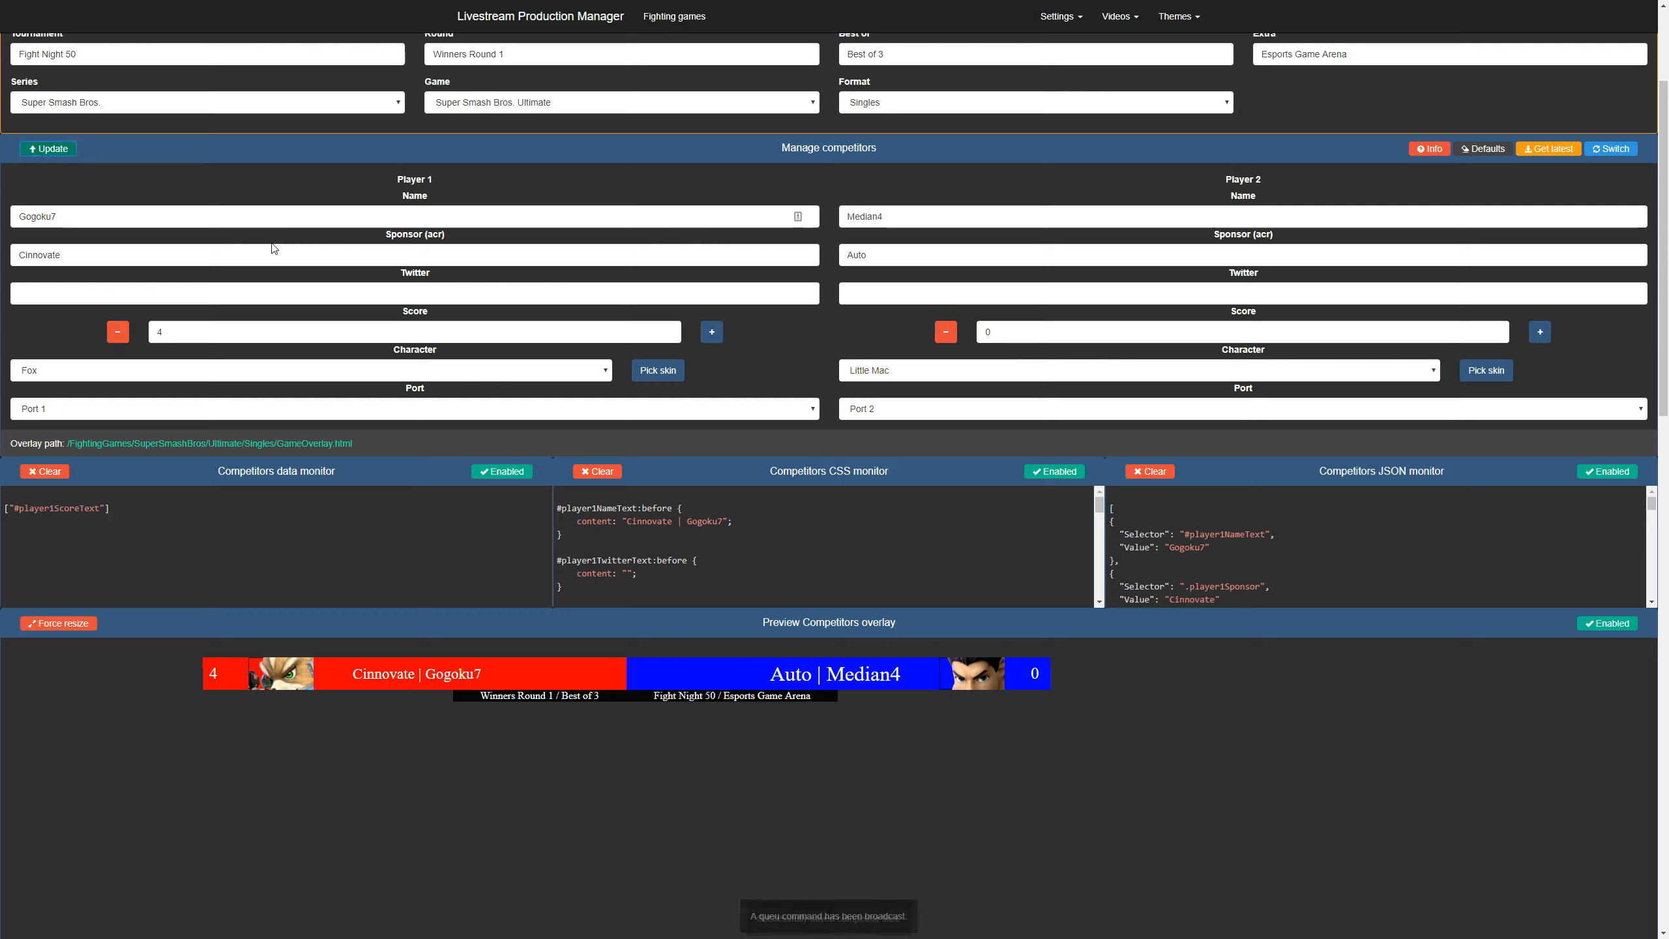
Set Player 1's score to 1 and update the competitors overlay
double_click(204, 334)
text(1)
click(60, 146)
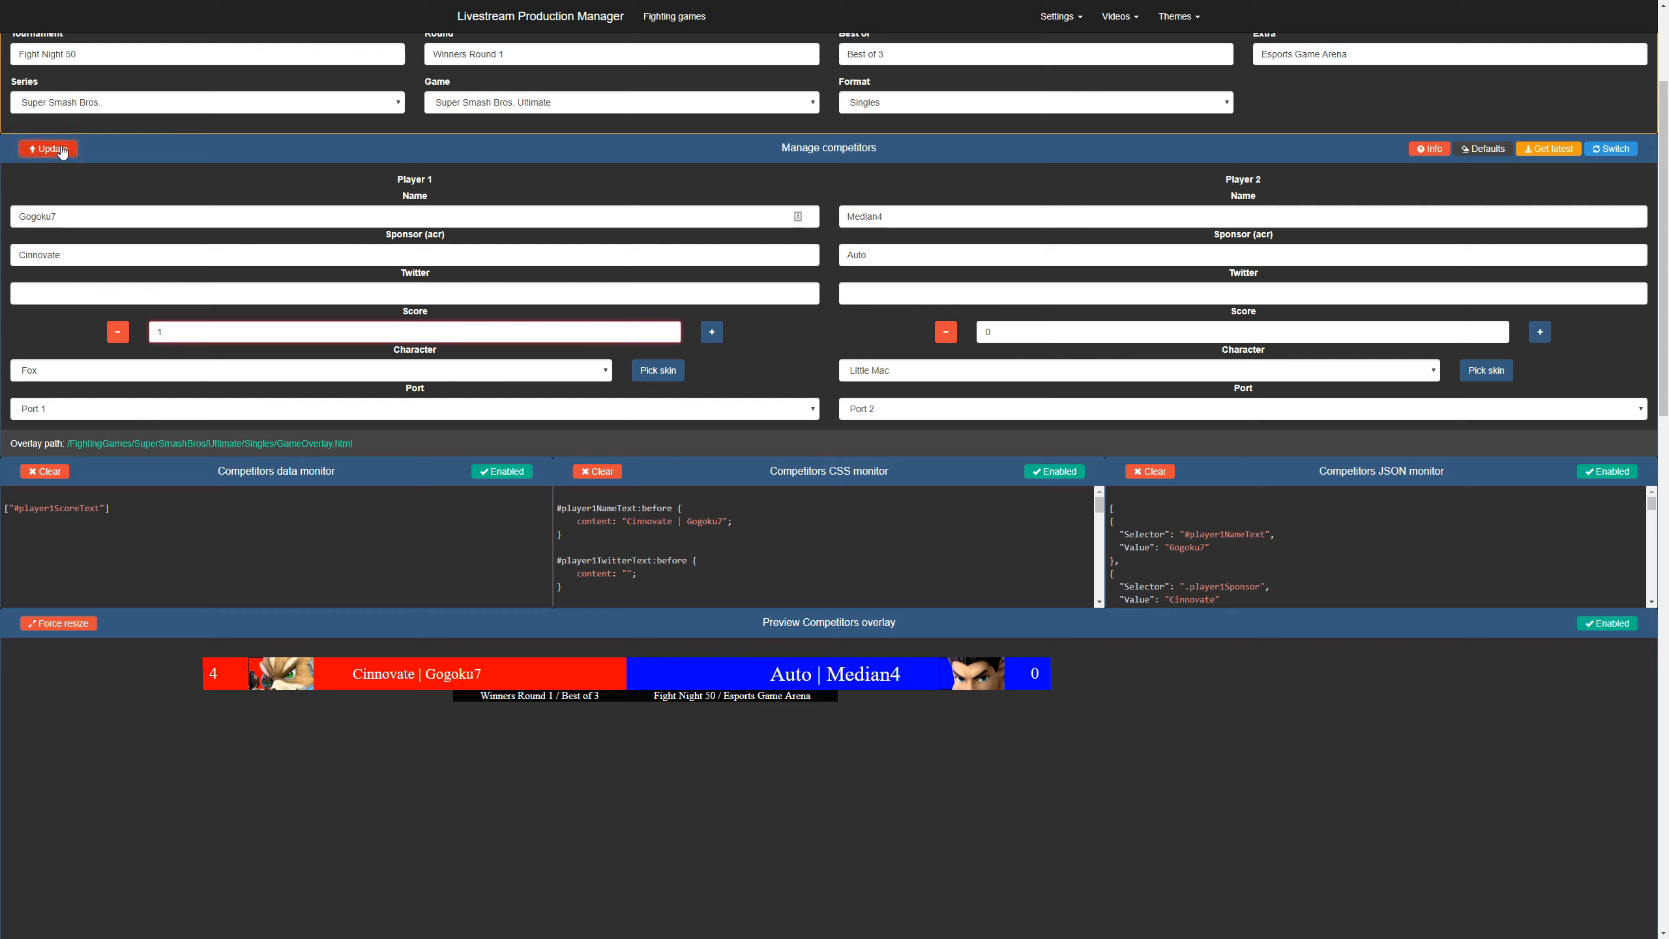
Pick skin Fox_07 for Player 1 and Little Mac_06 for Player 2, and update the competitors overlay
click(657, 370)
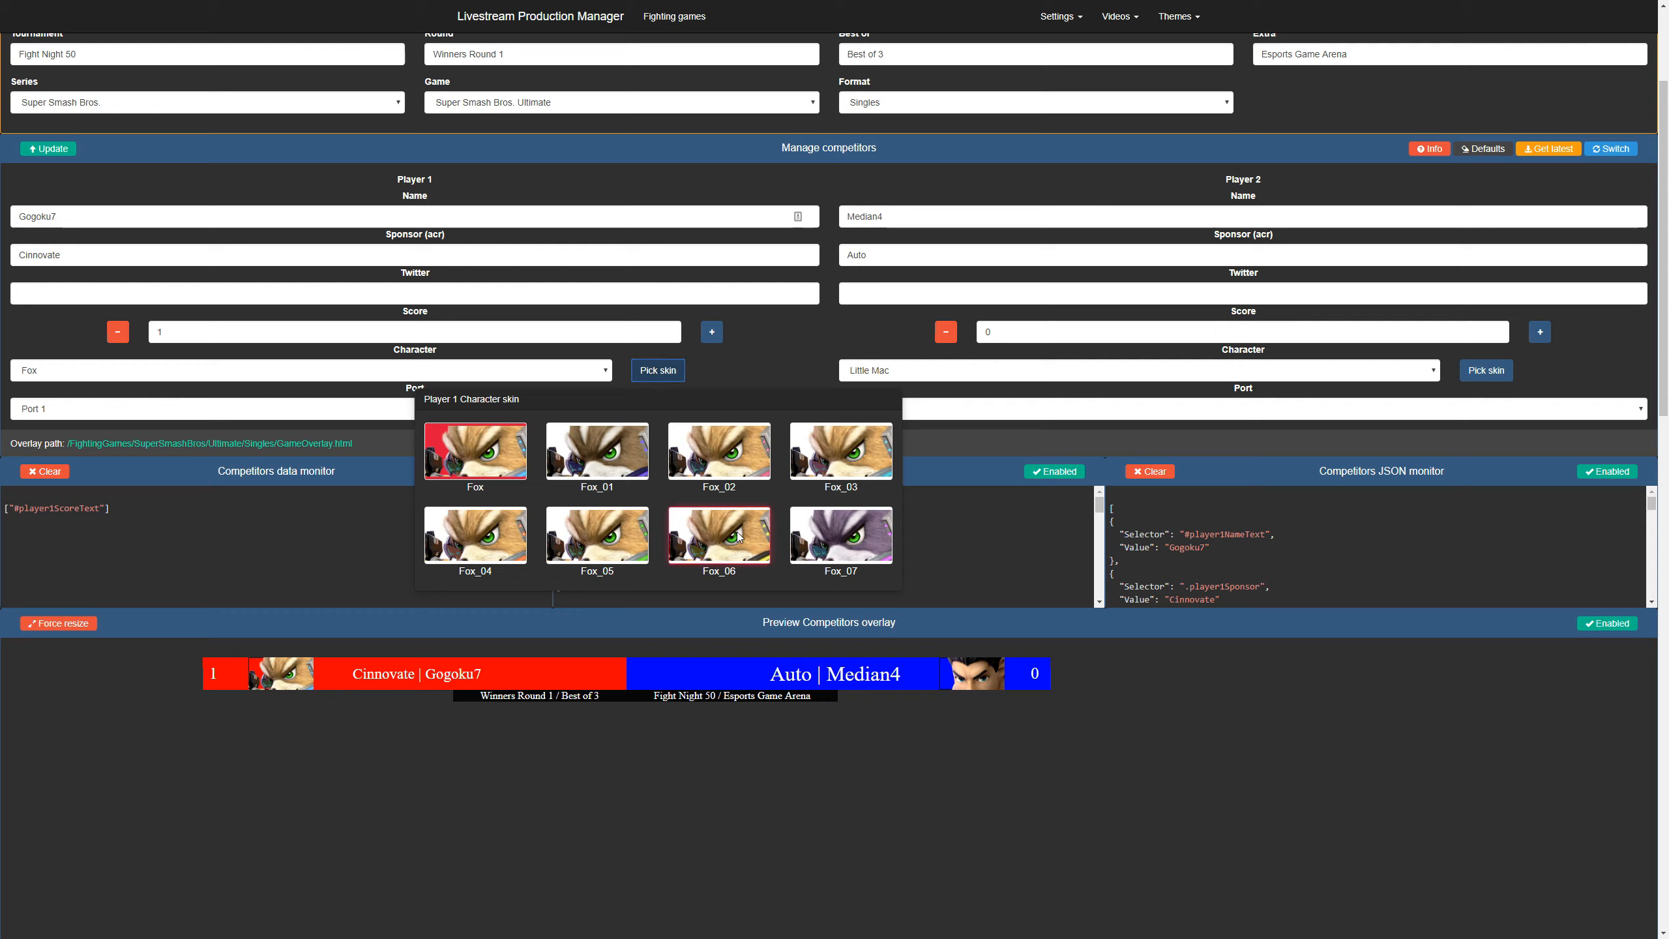
click(848, 546)
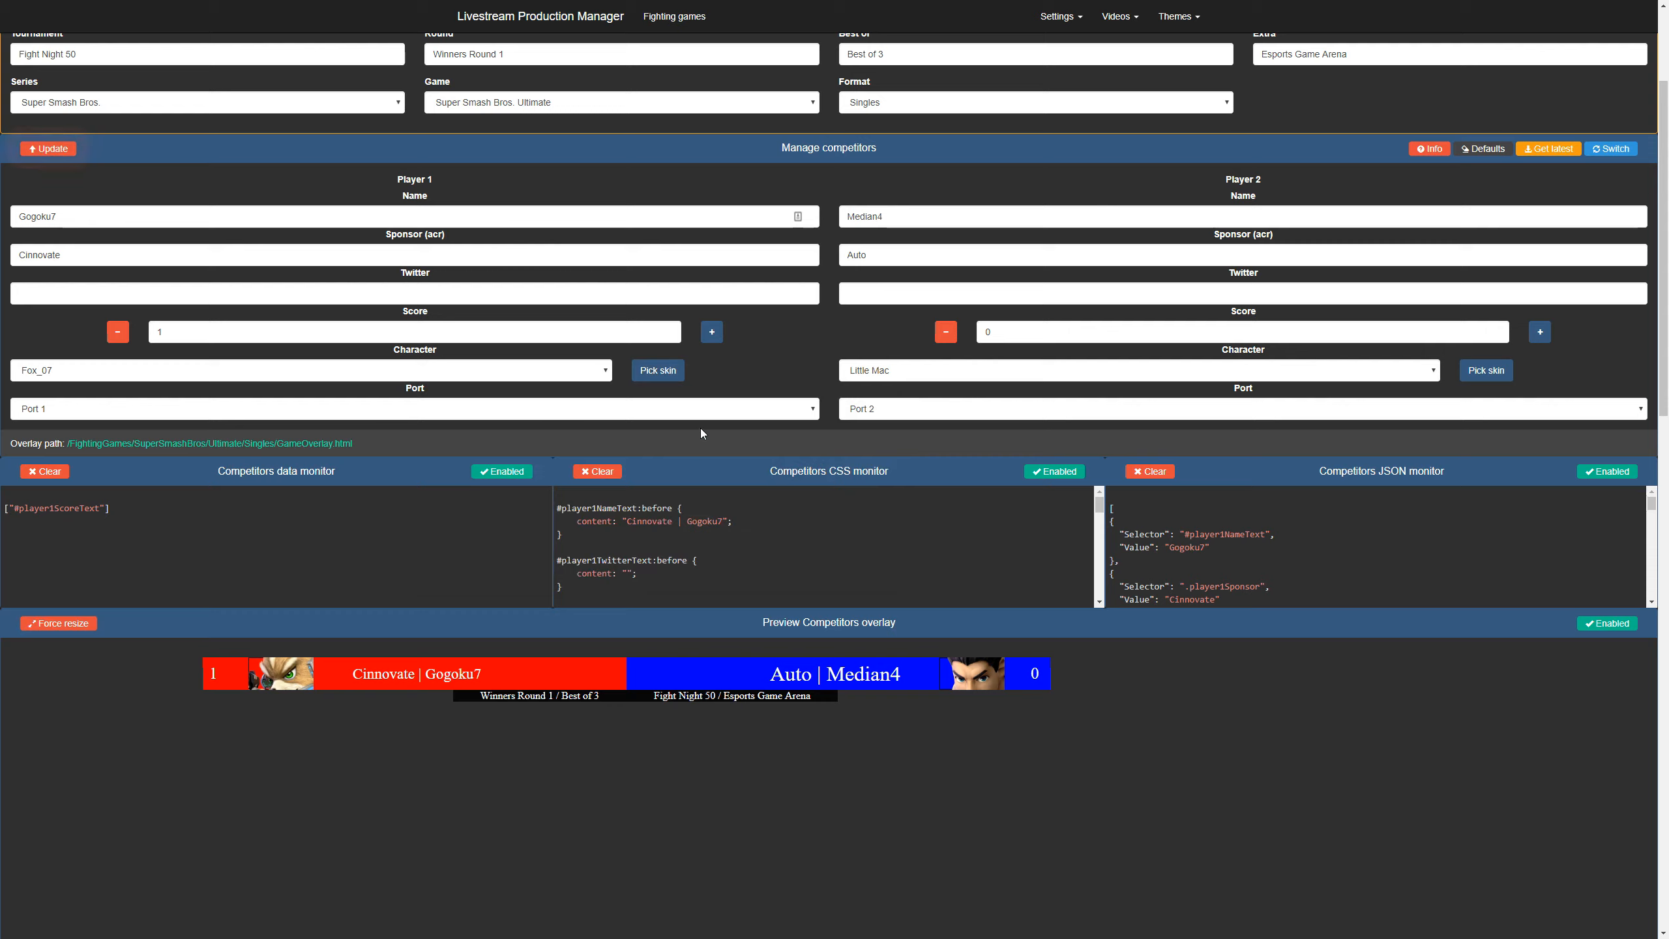
click(1486, 370)
click(1504, 543)
click(68, 152)
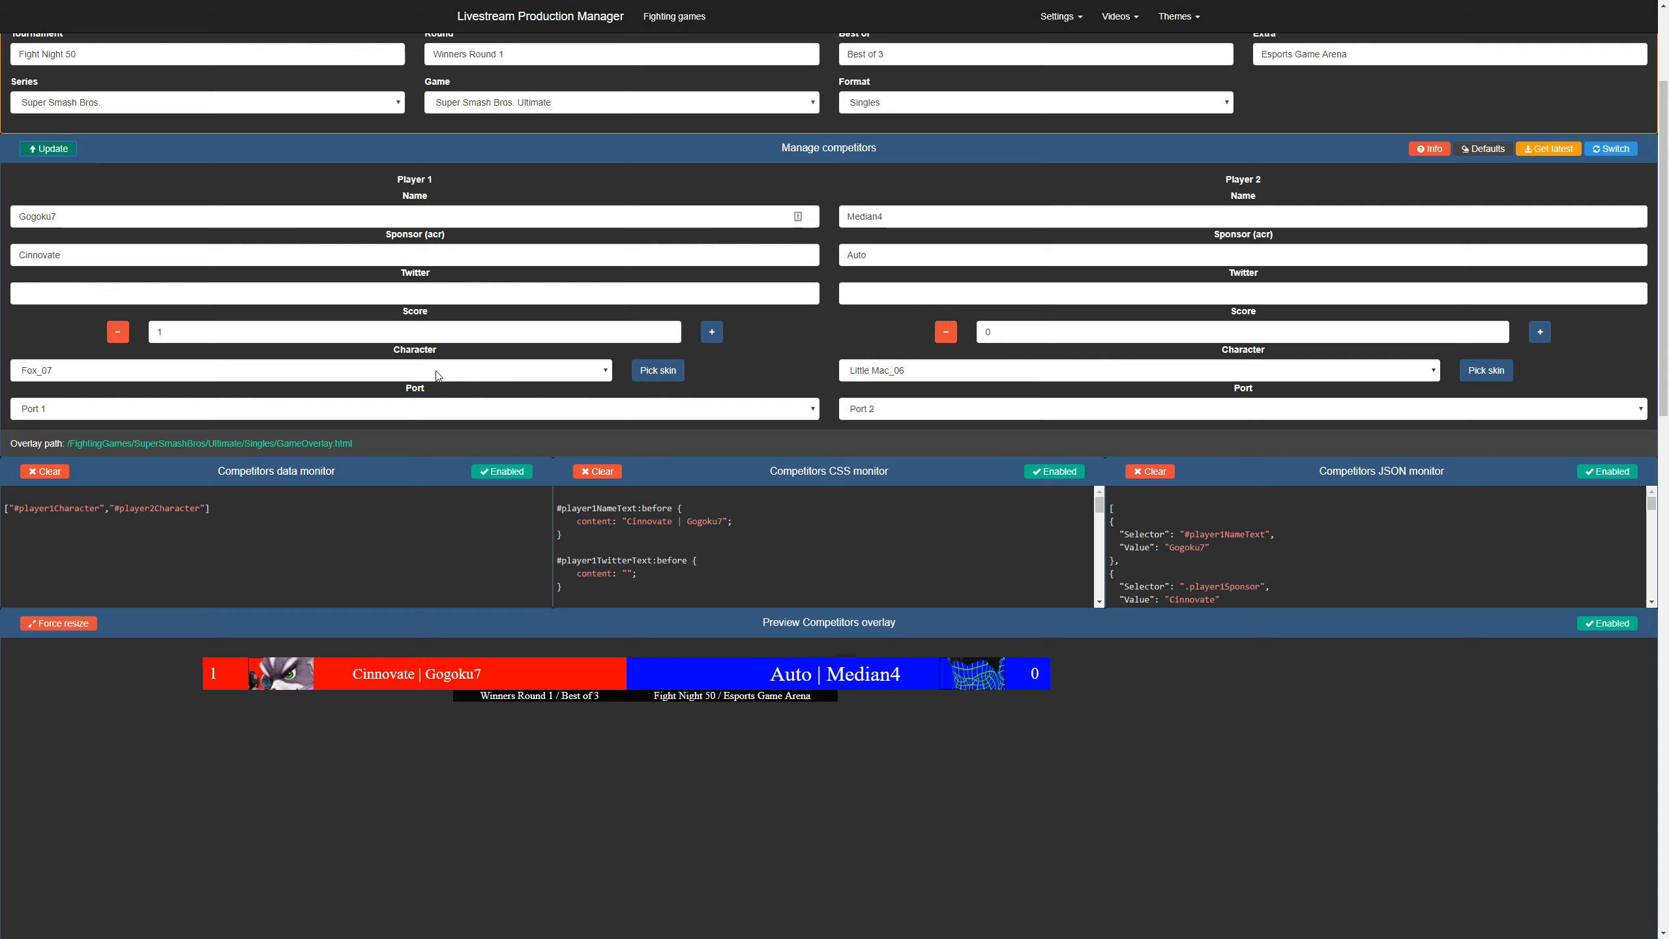
Restore the default Fox and Little Mac skins for the two players and update the competitors overlay
click(658, 370)
click(476, 452)
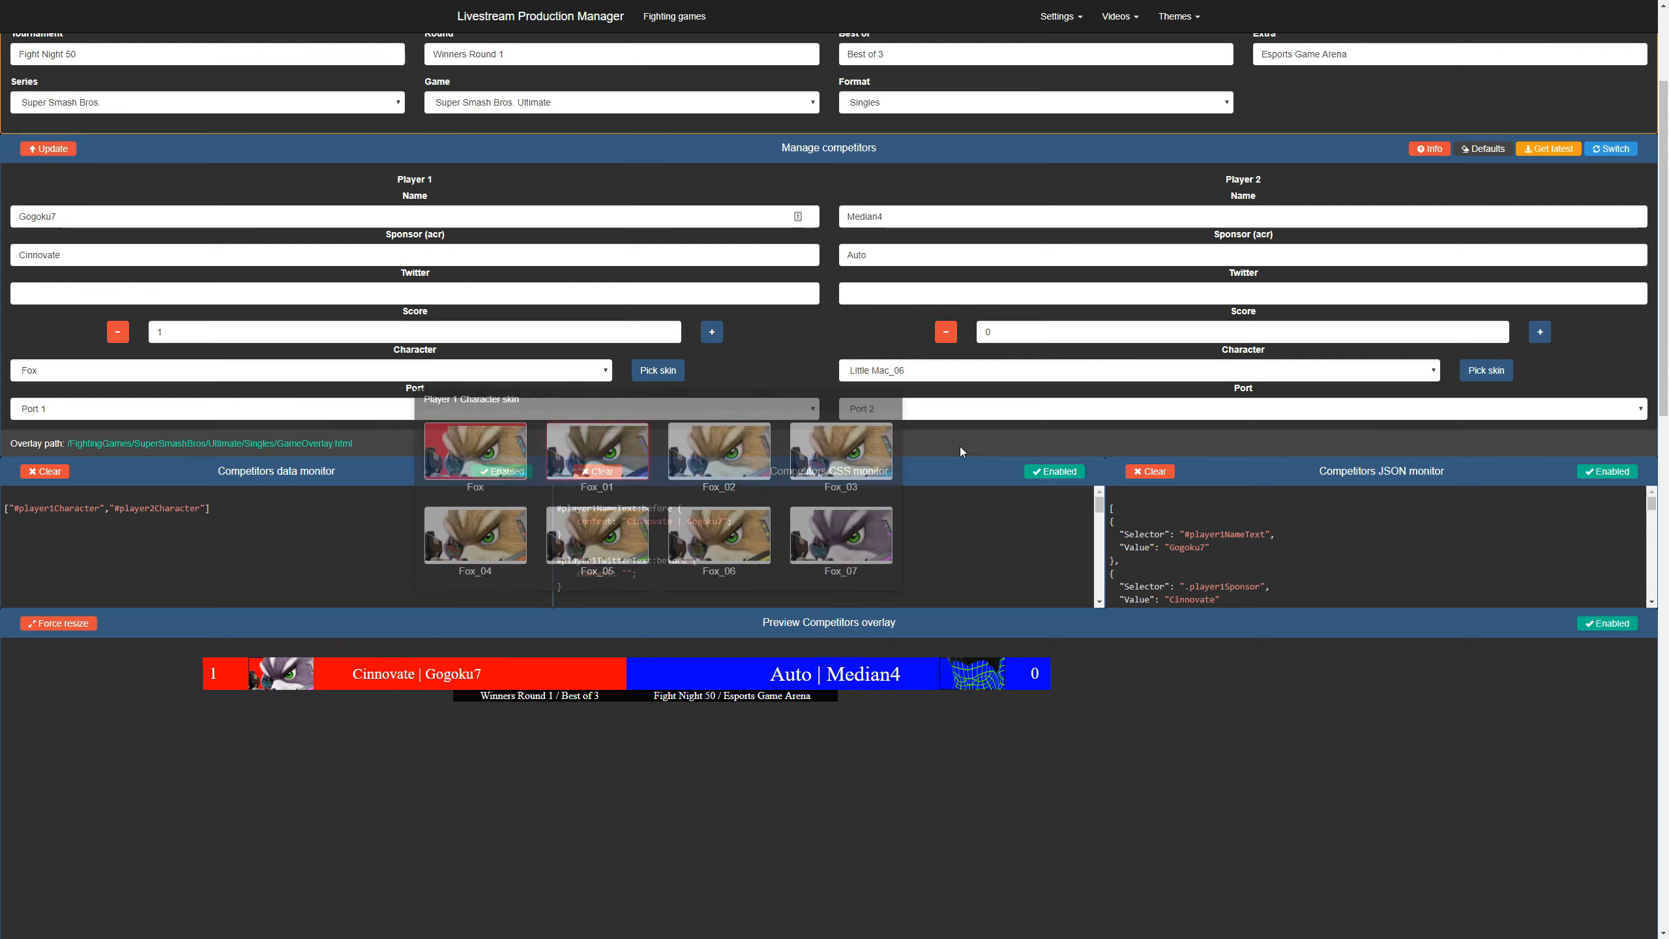
click(1486, 370)
click(1231, 451)
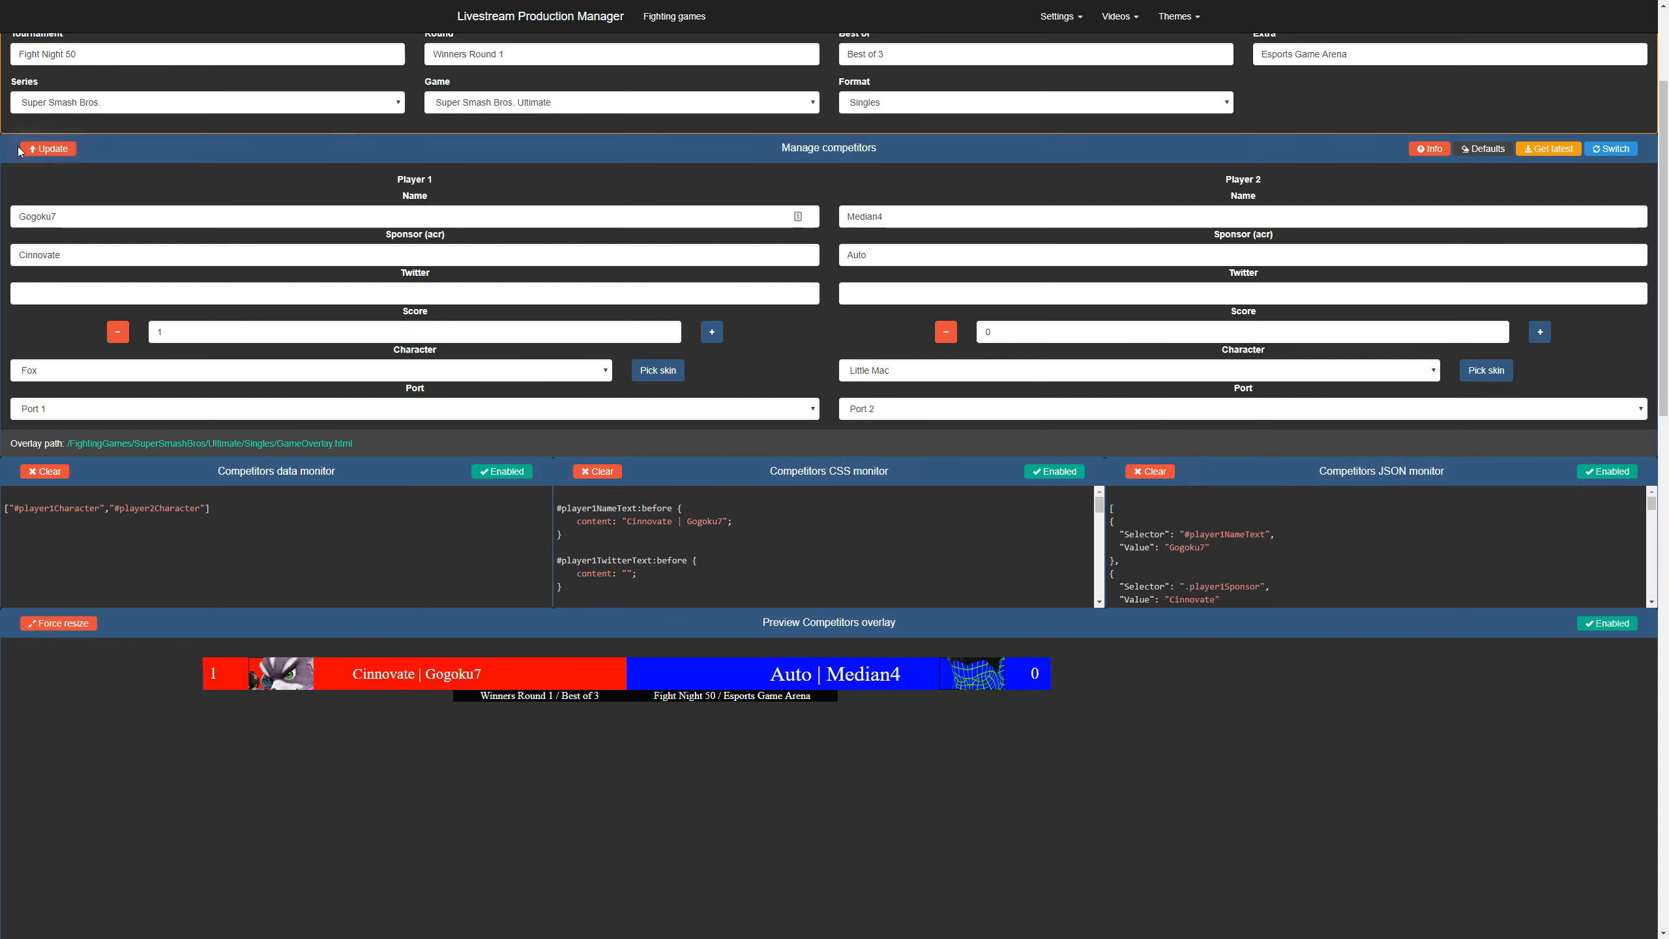
click(48, 148)
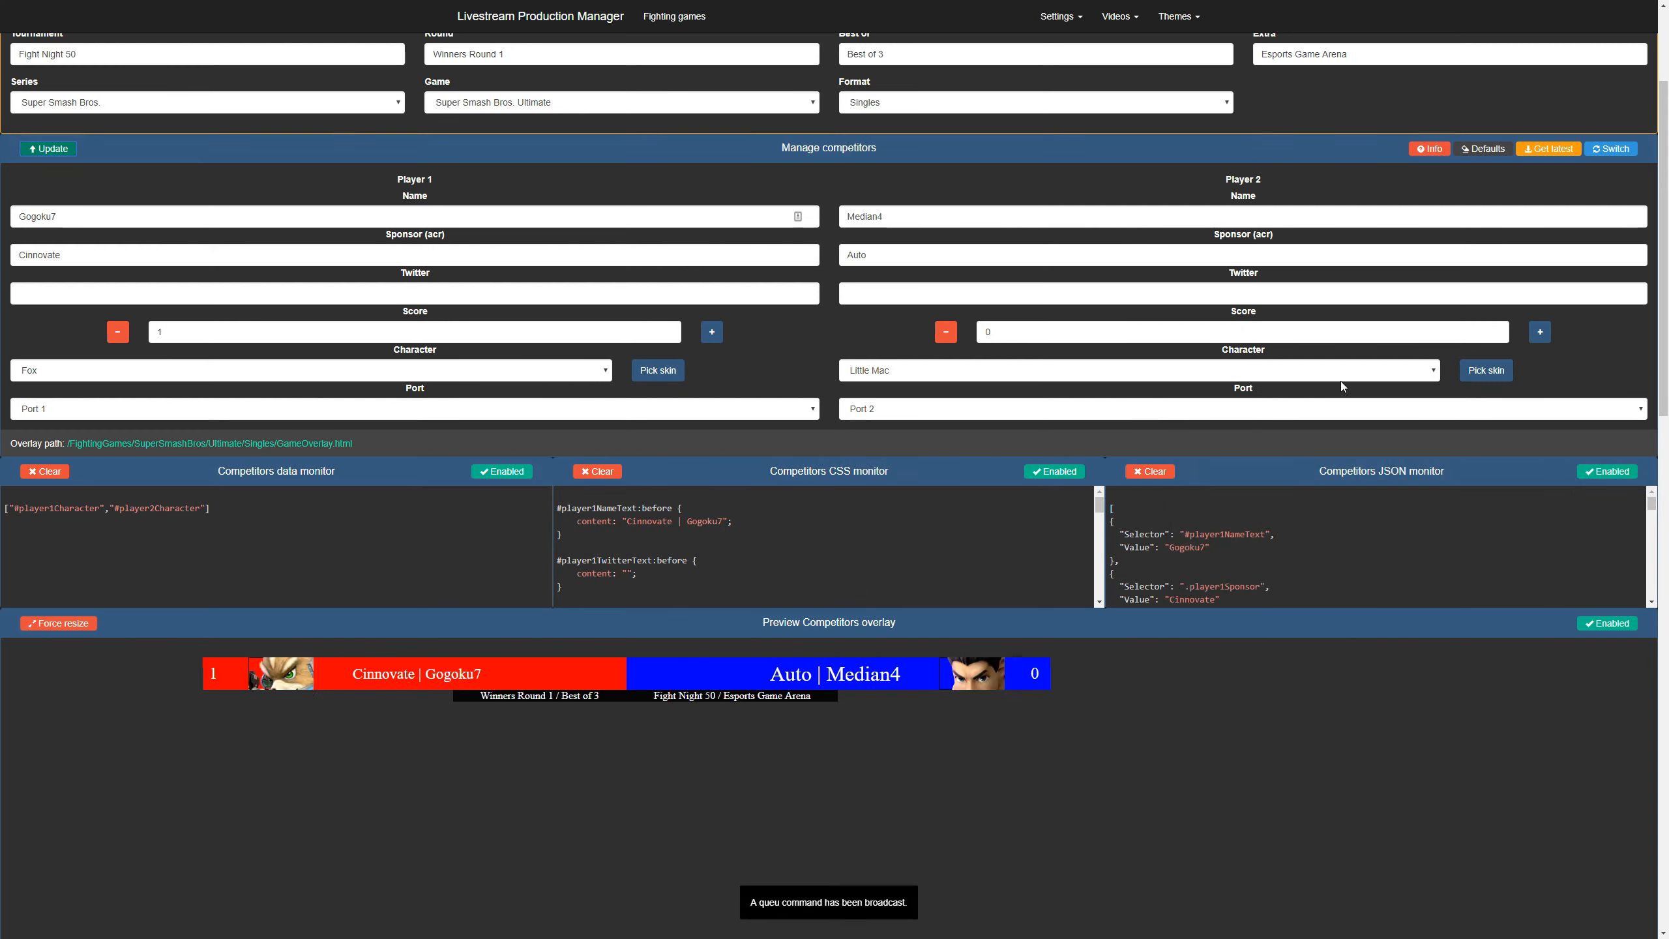
Change the match format to Doubles, keeping Super Smash Bros. Ultimate as the game
click(982, 106)
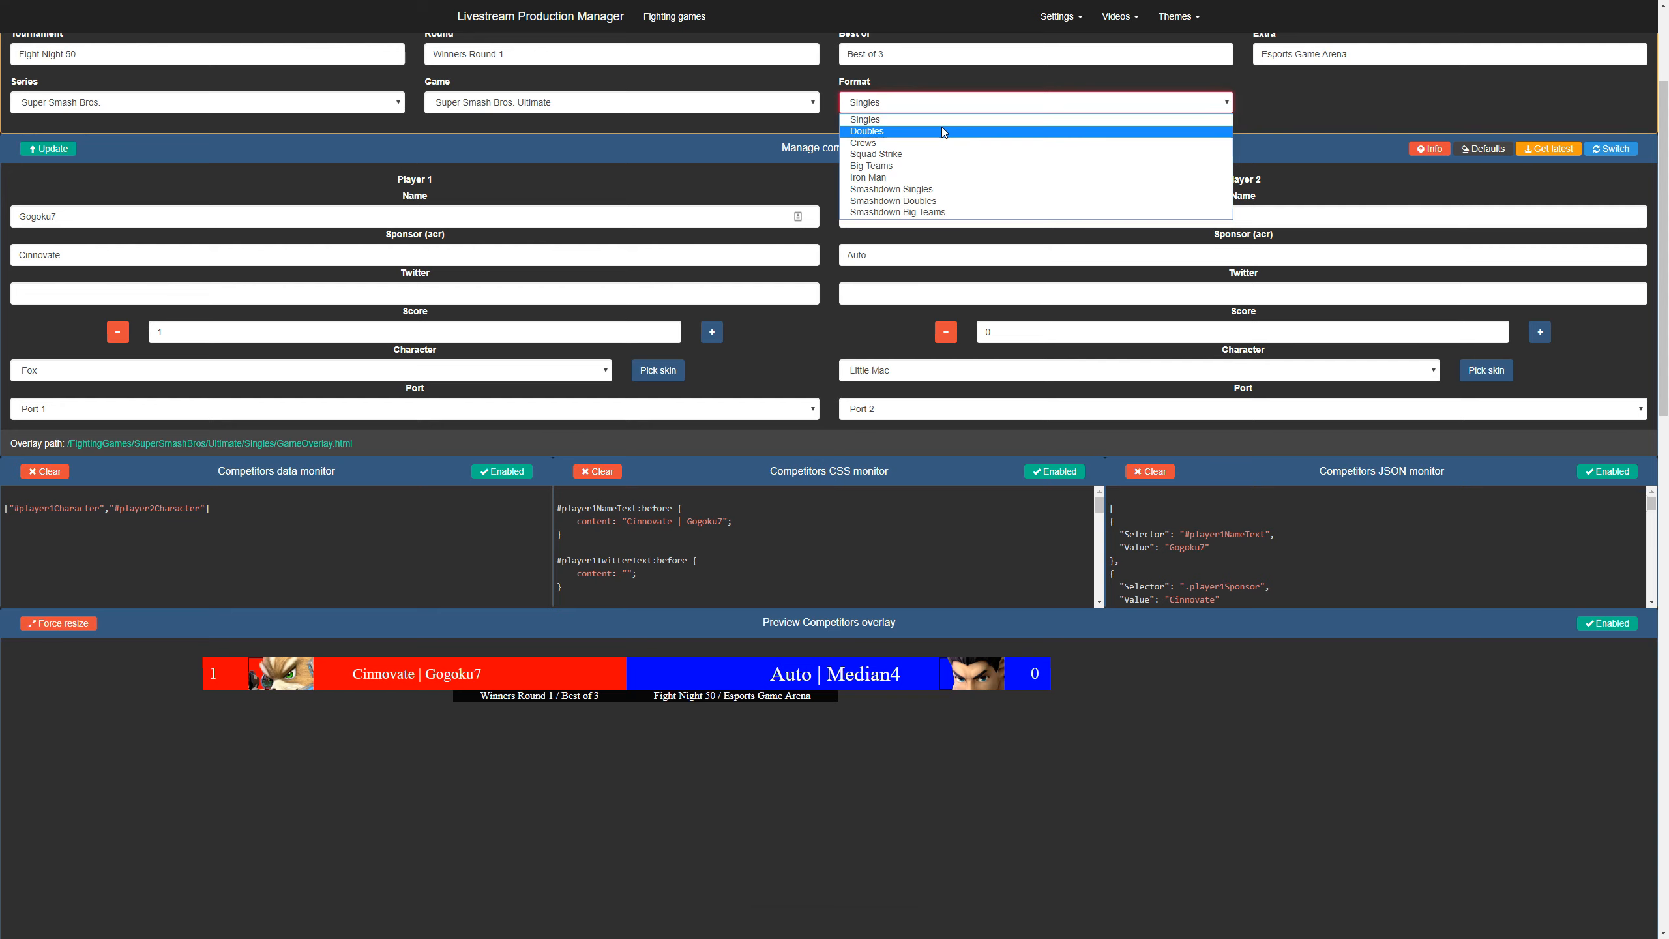
click(941, 127)
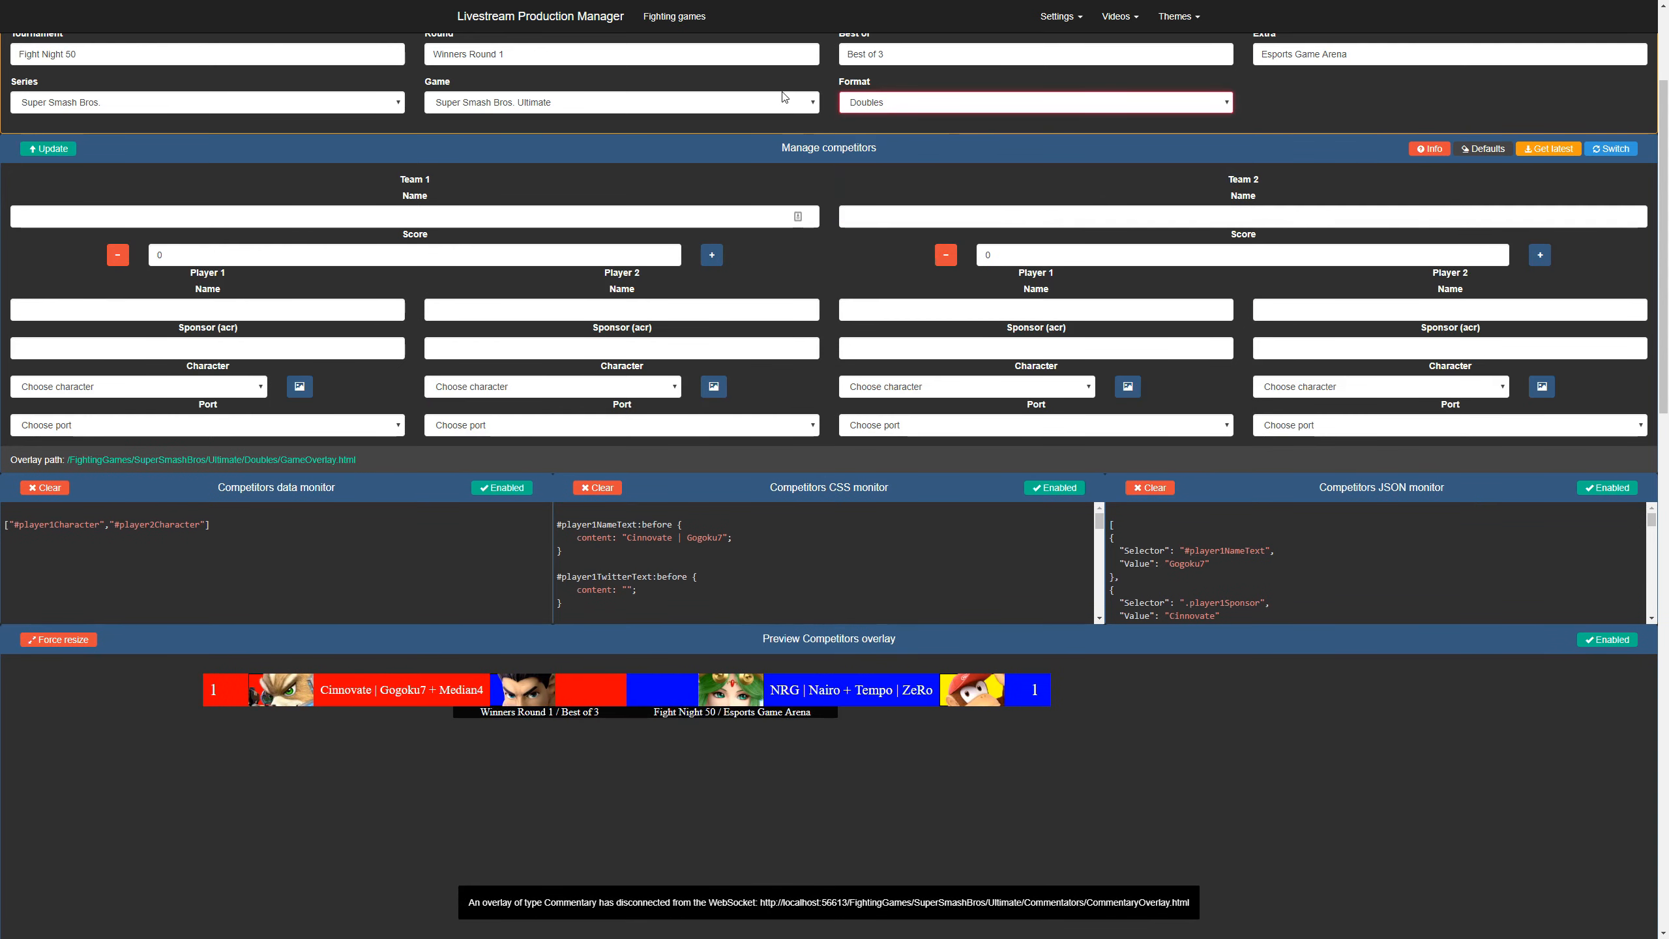
click(812, 104)
click(1028, 162)
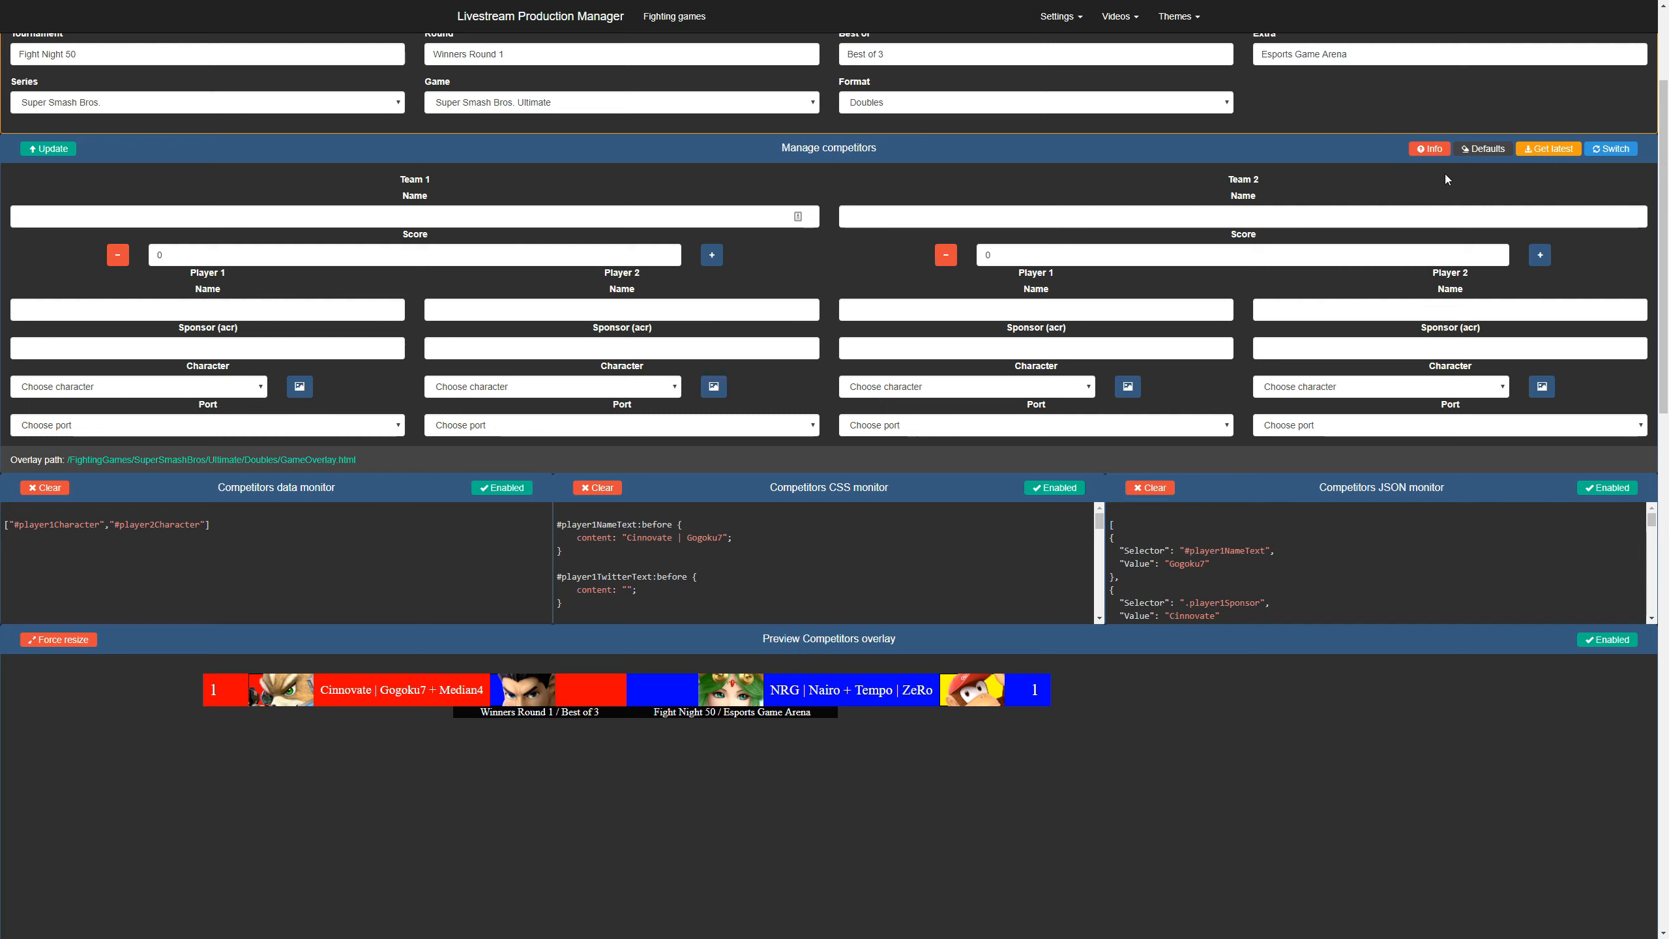
Review the Doubles overlay information, highlighting the manageable element selectors and the OBS Studio instructions, and close it
click(1444, 149)
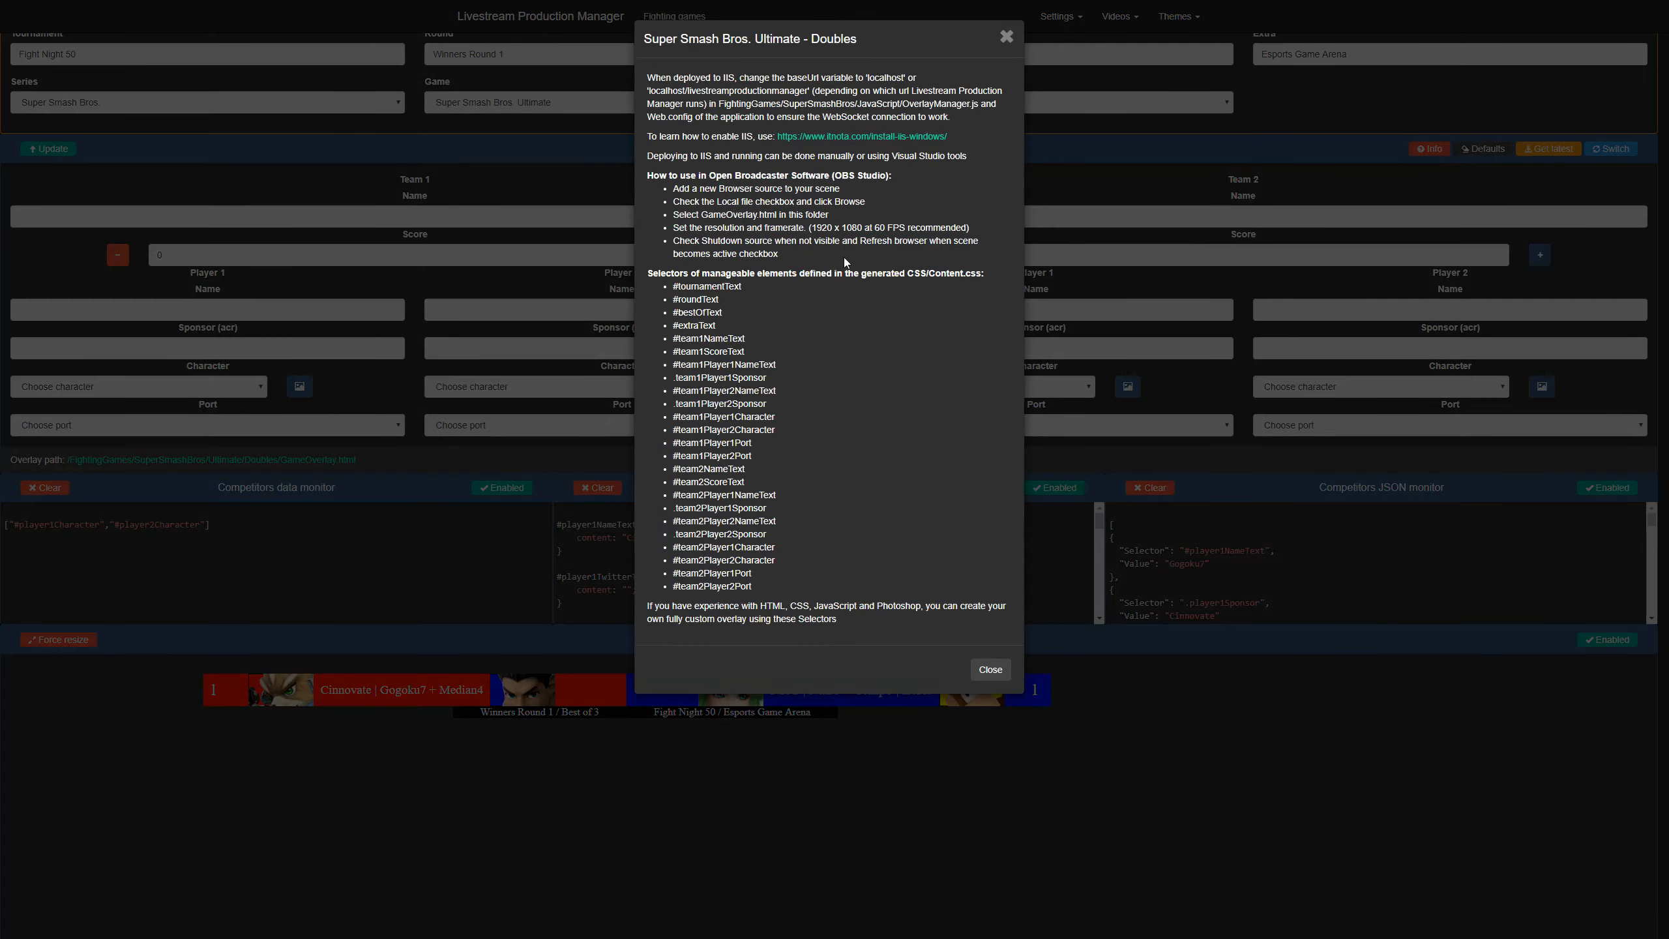
drag(648, 74, 866, 616)
click(866, 616)
drag(670, 289, 850, 592)
click(770, 254)
drag(805, 256, 647, 174)
click(1298, 552)
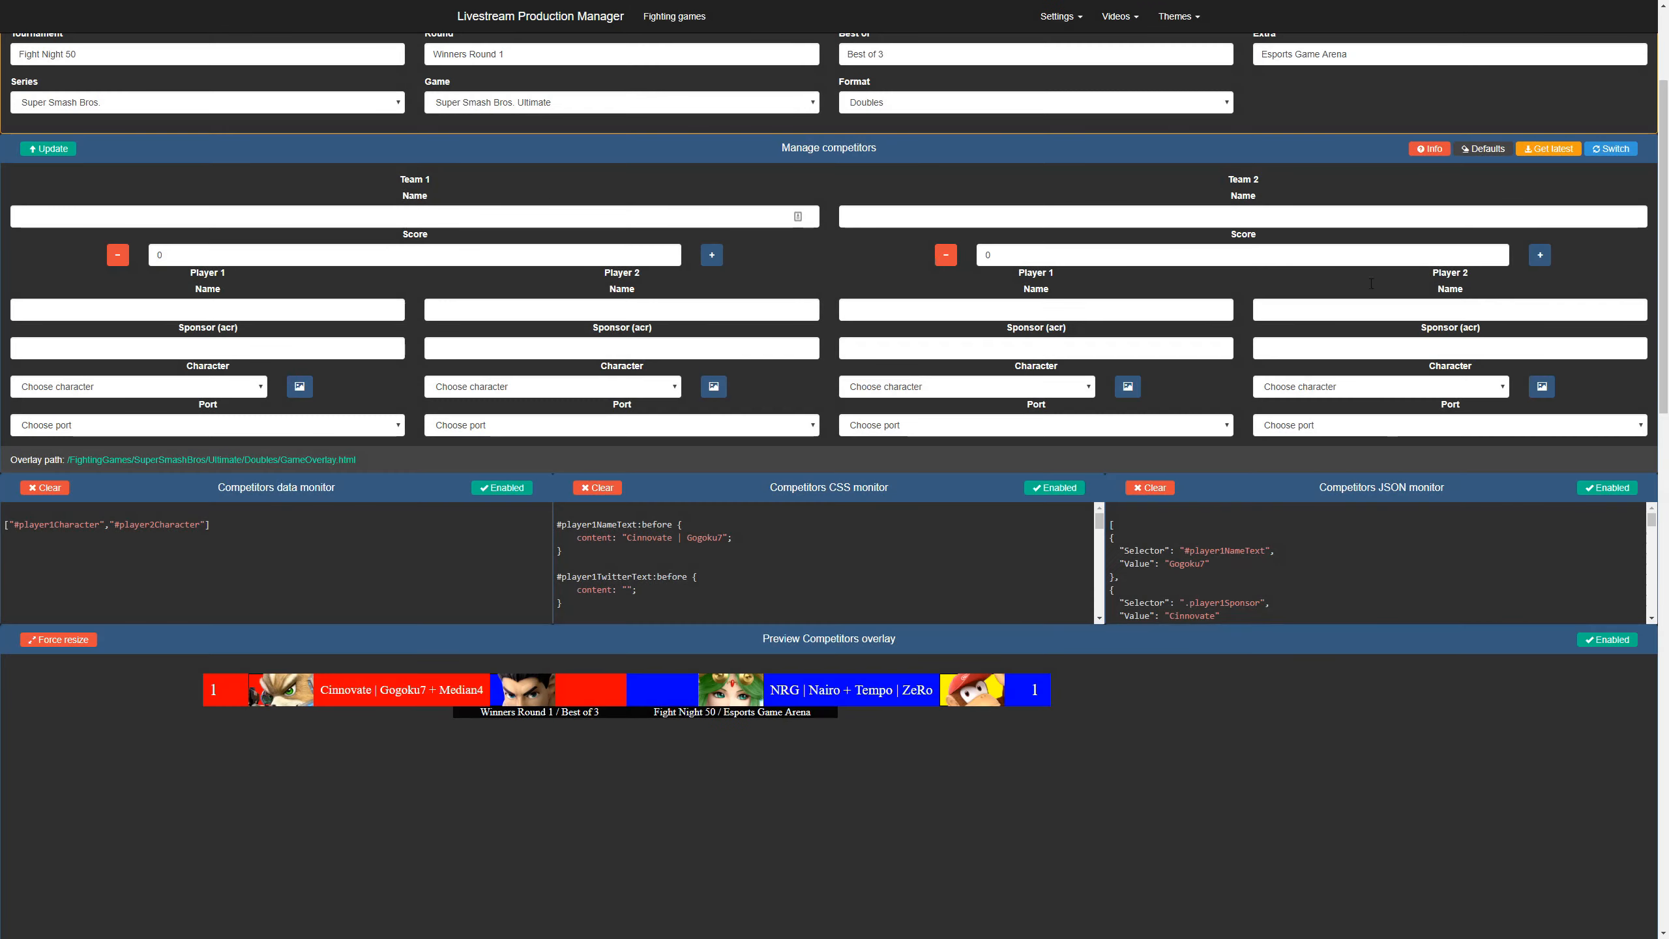
Review the commentators overlay information, highlighting its manageable element selectors, and close it
scroll(1453, 403, down, 3)
scroll(1453, 403, down, 3)
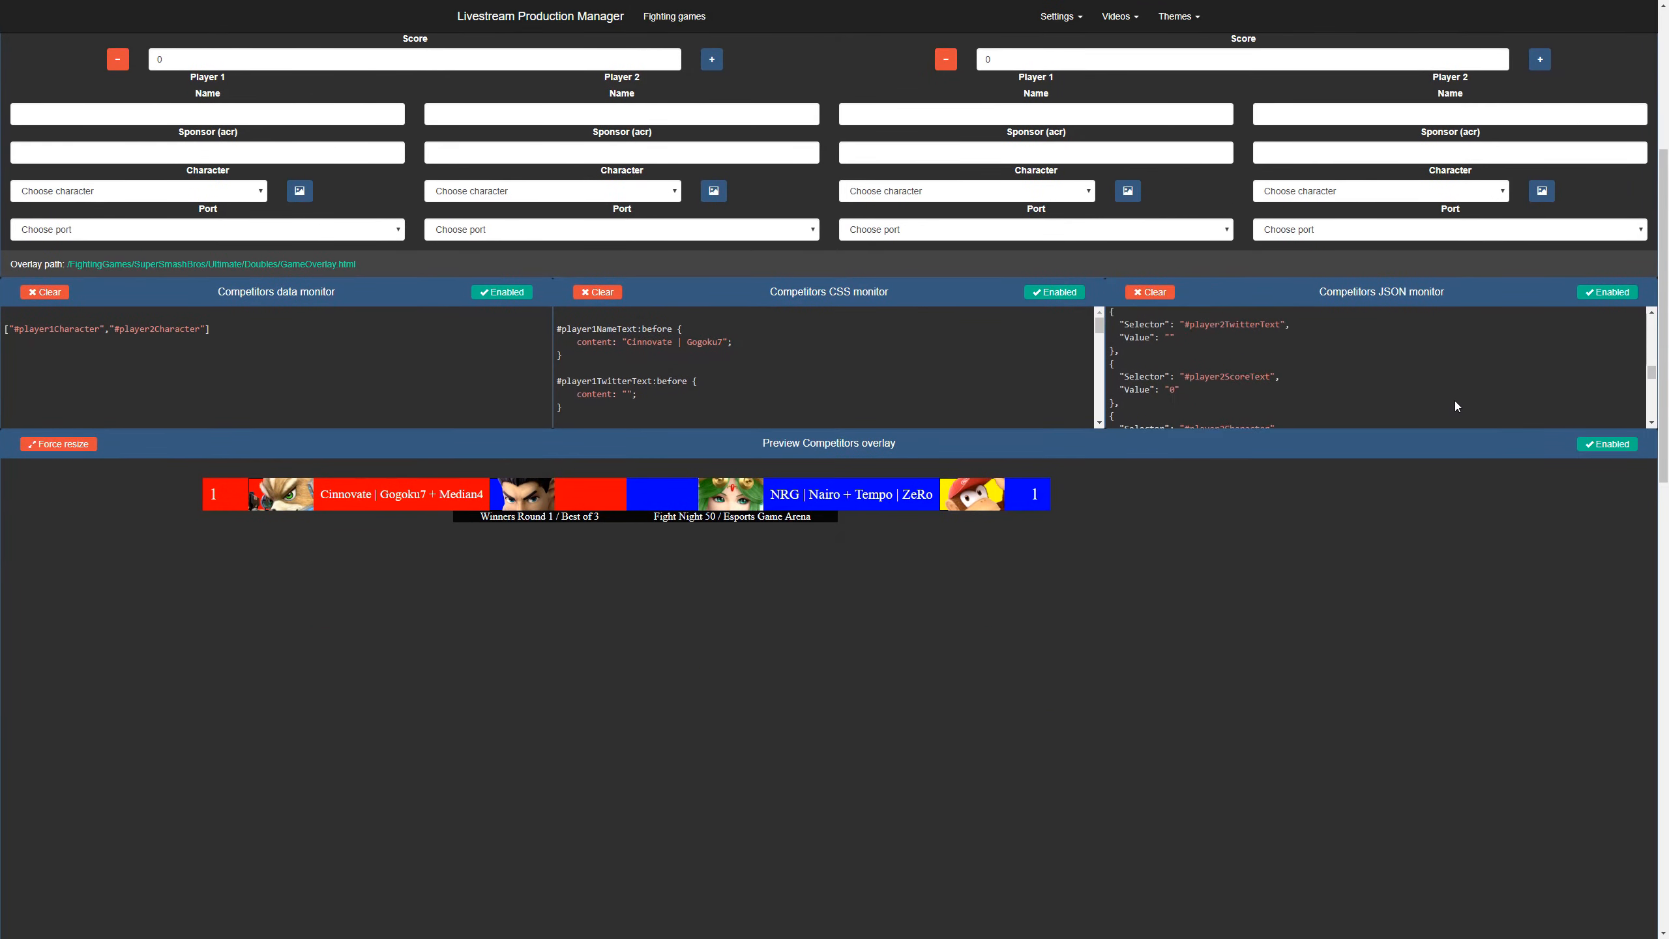
scroll(1455, 400, down, 10)
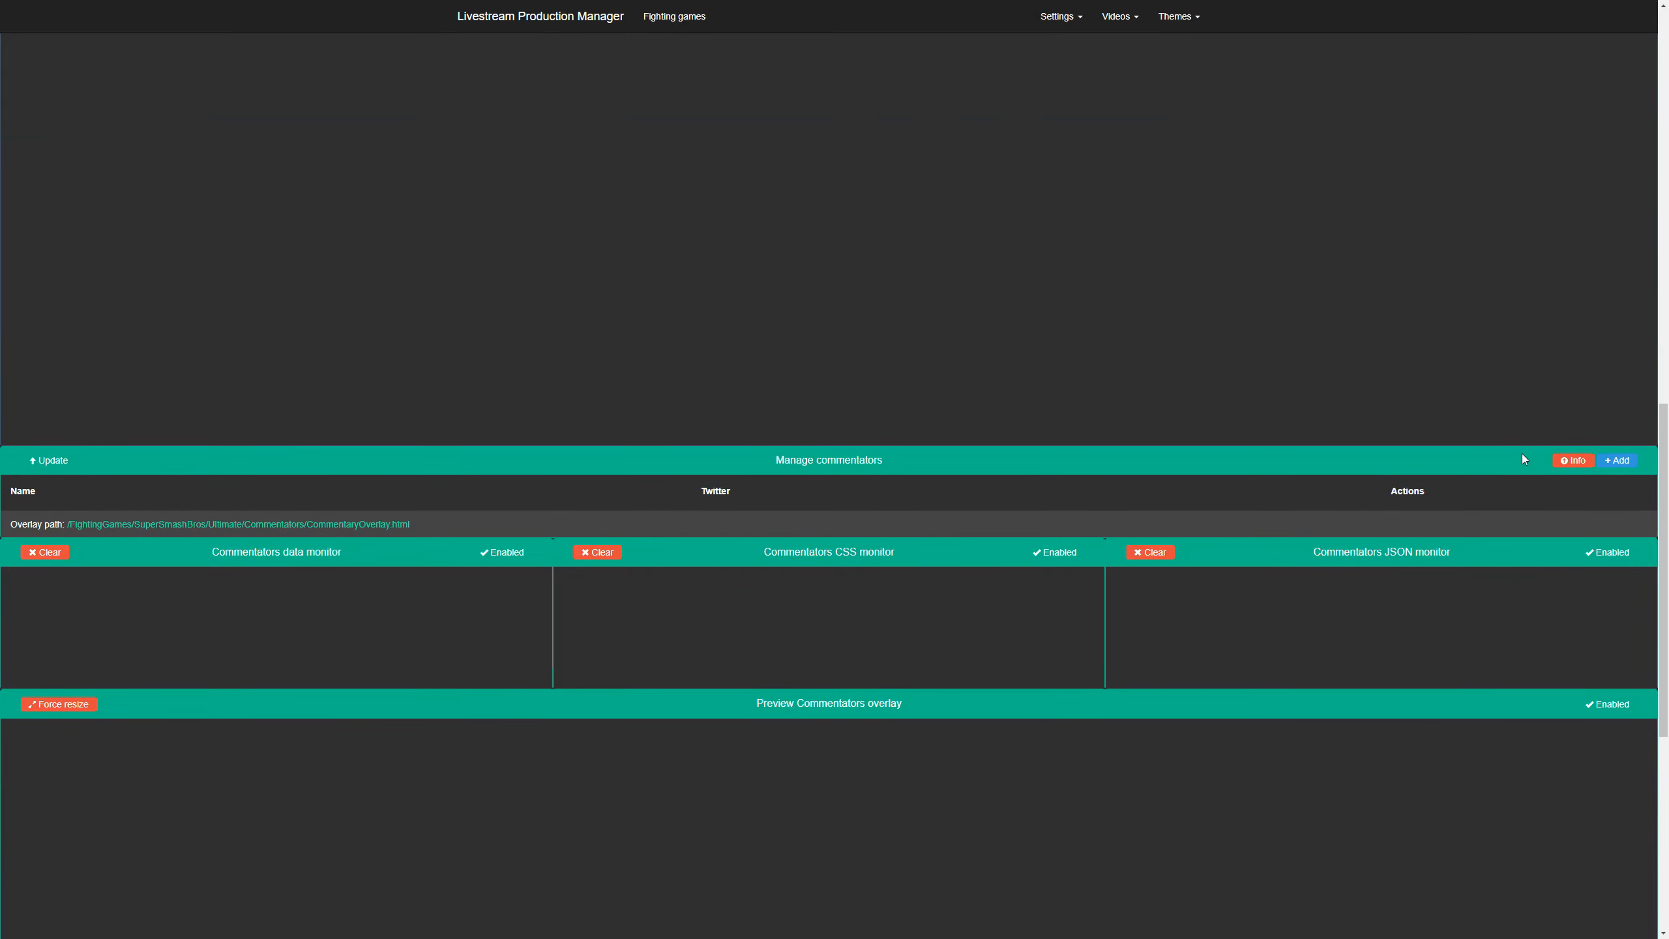
click(1581, 464)
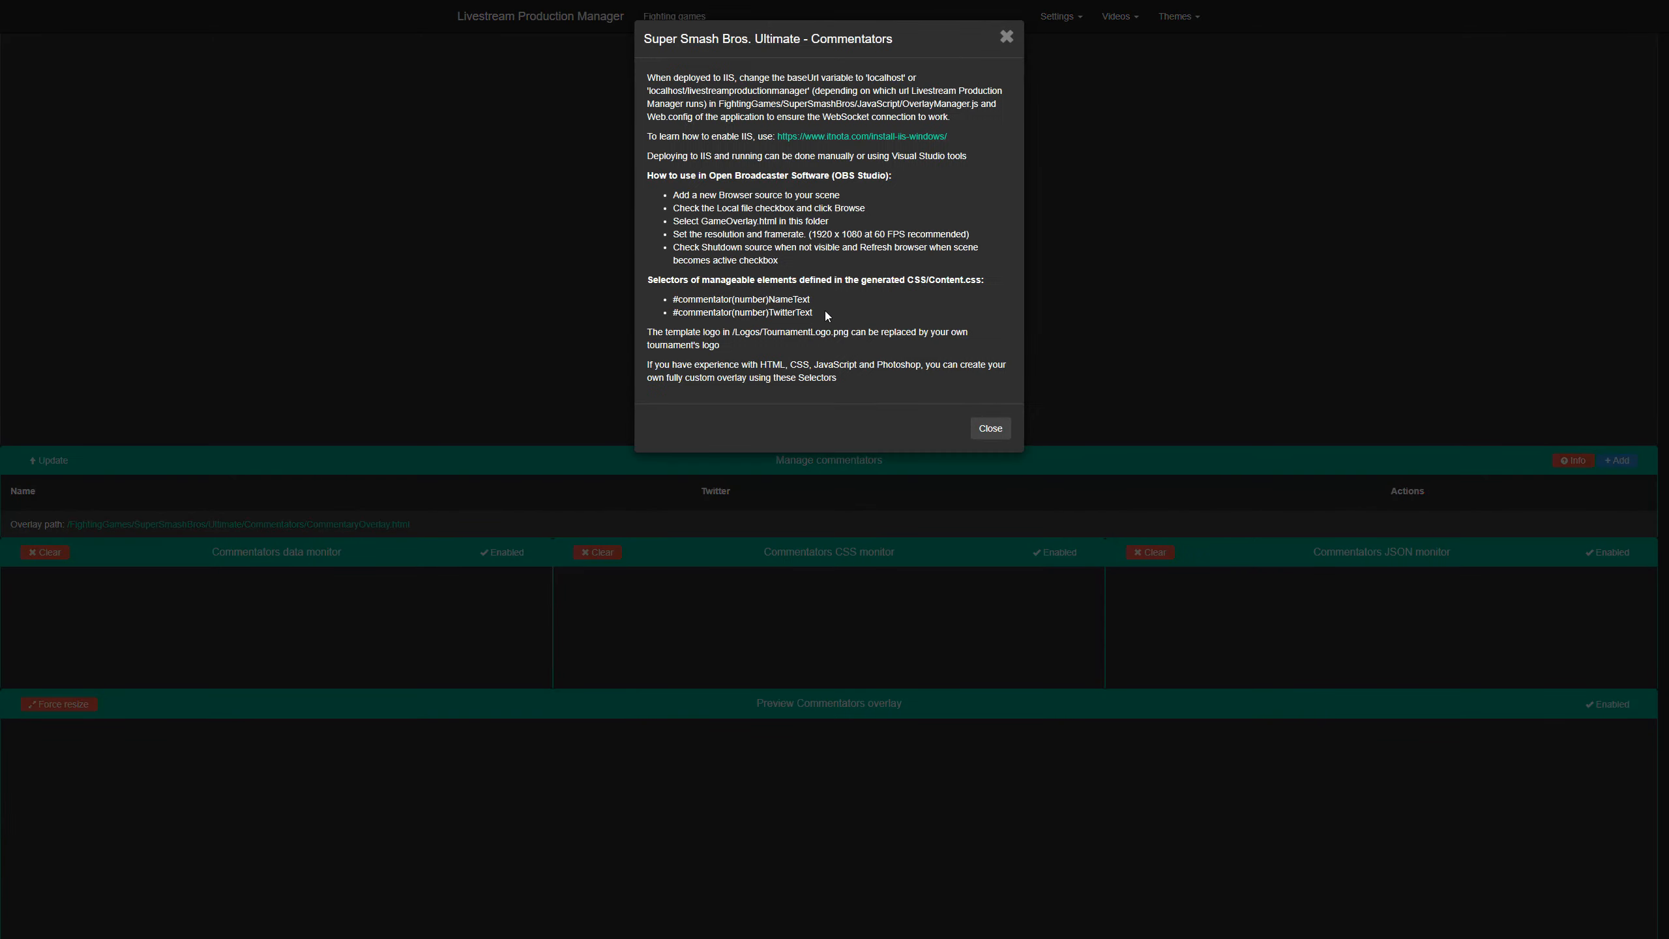
drag(826, 311, 644, 283)
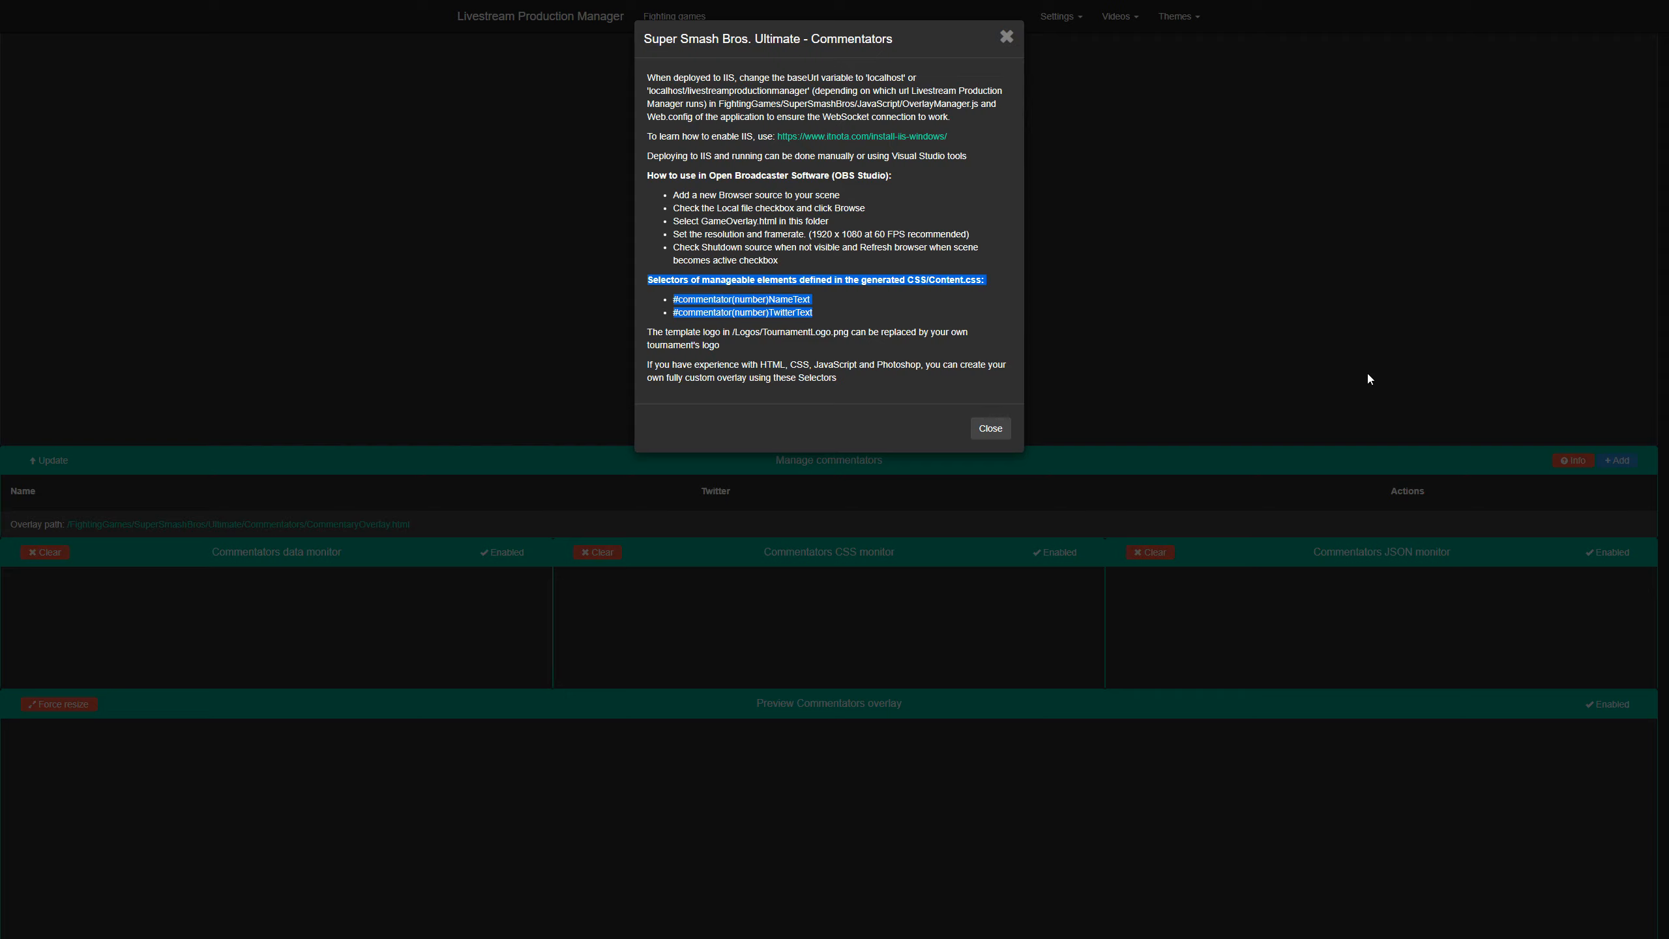
click(1345, 370)
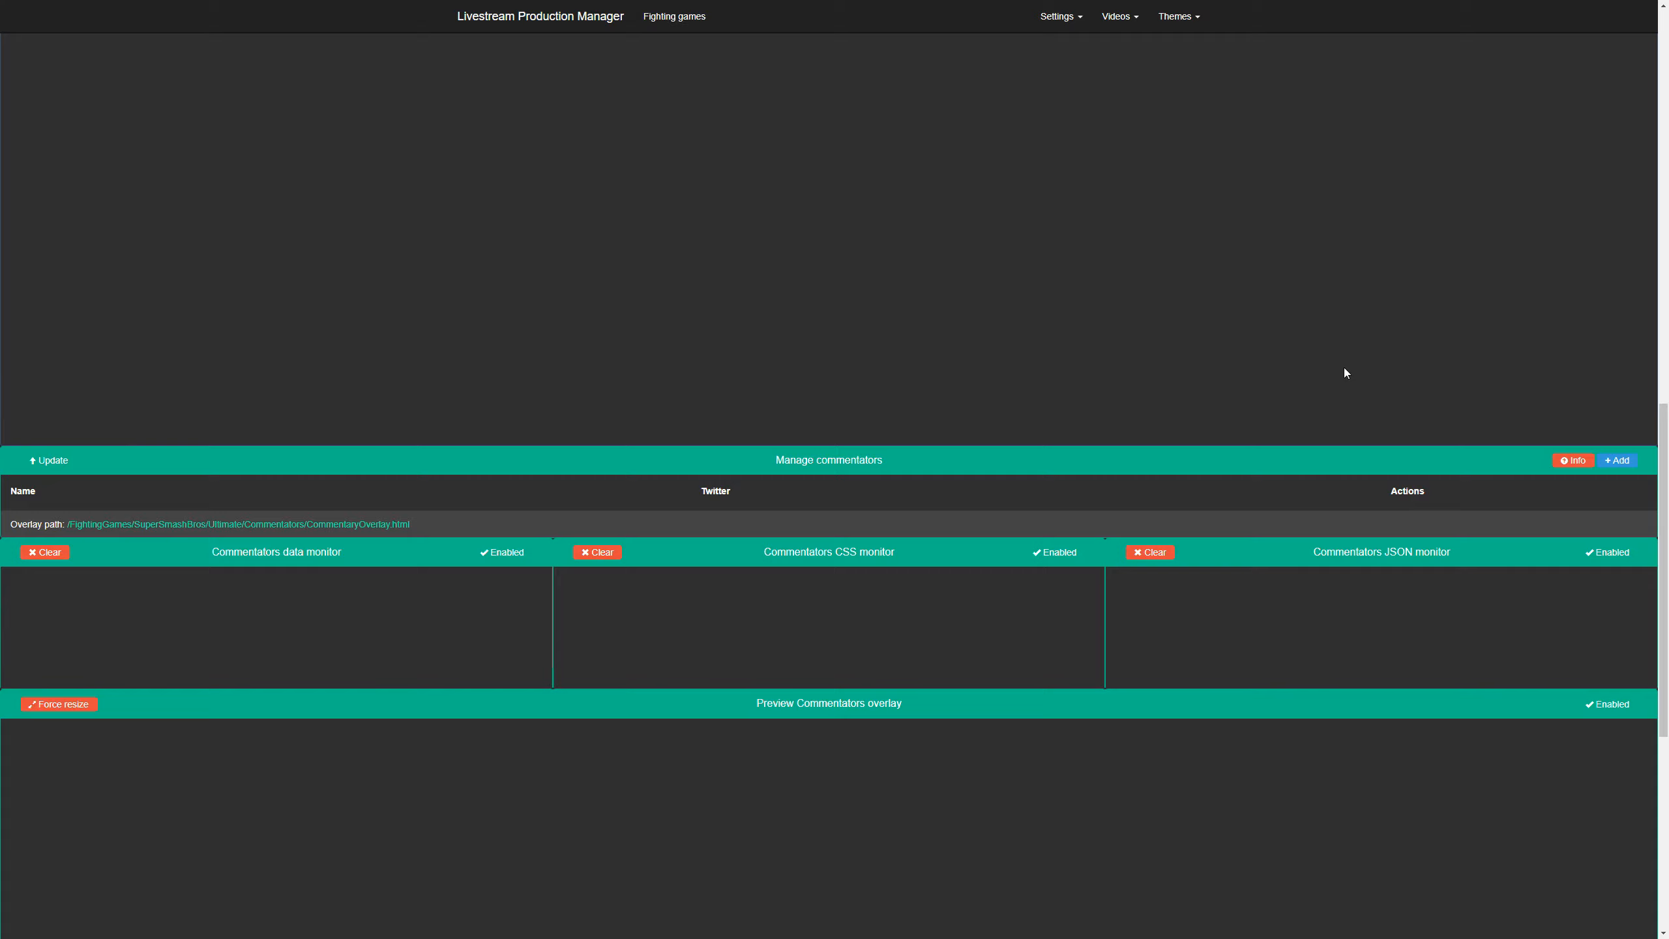
Change the match format to Crews and look over its competitor fields and overlay preview
scroll(1343, 368, down, 1)
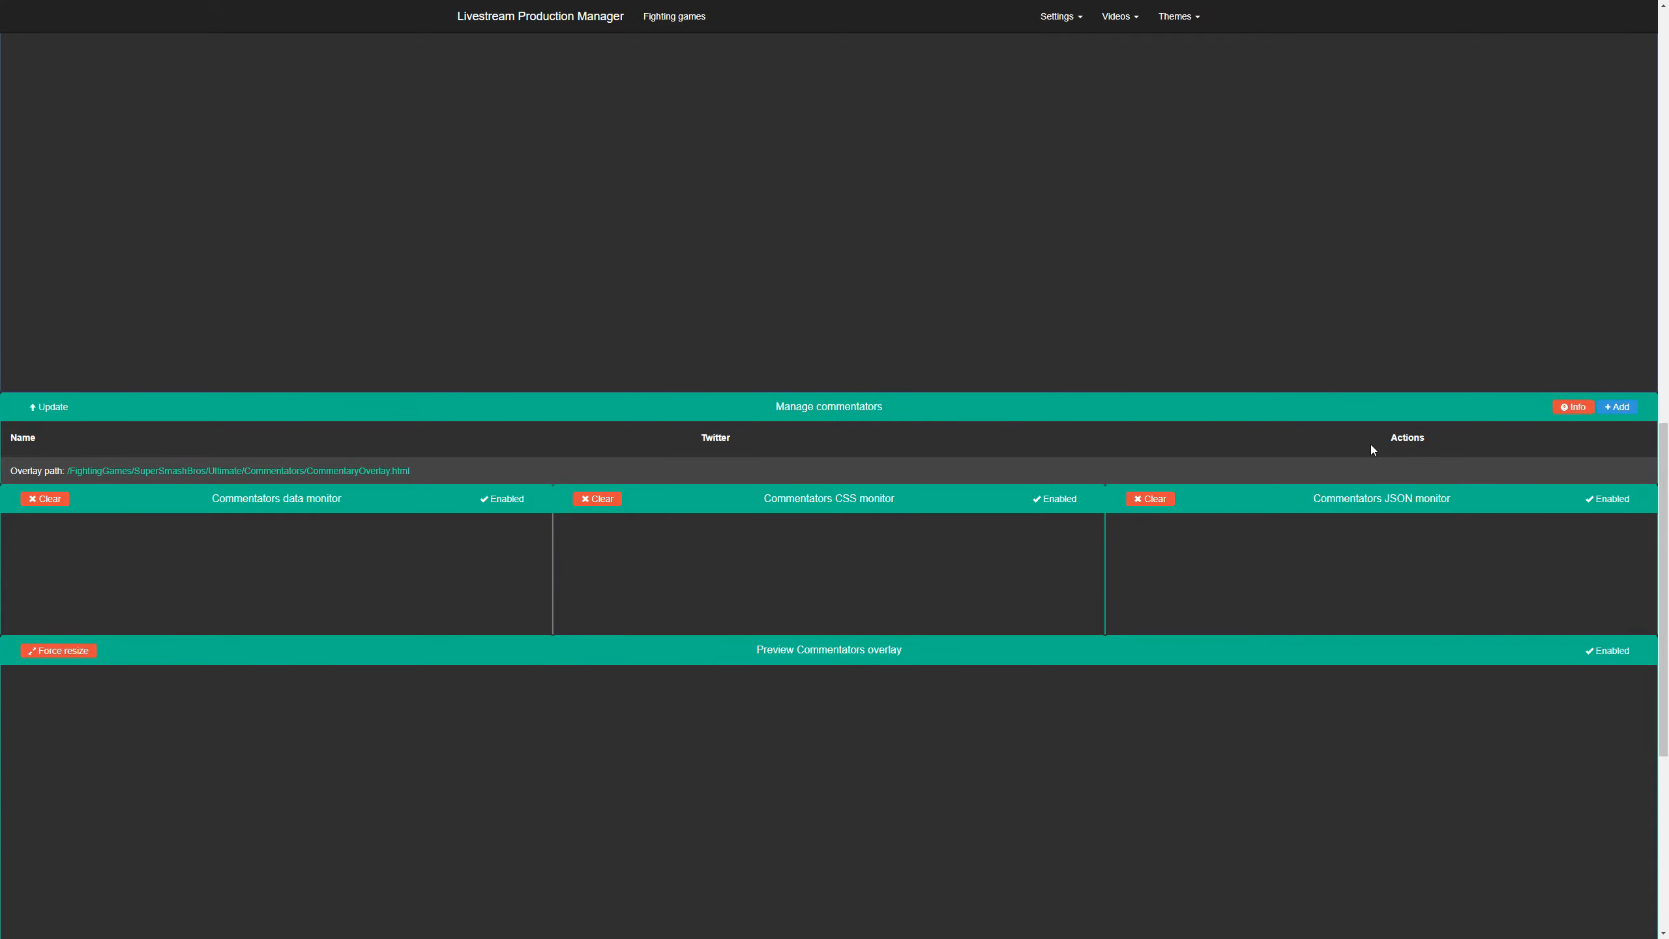
scroll(1377, 440, up, 9)
scroll(1275, 449, up, 4)
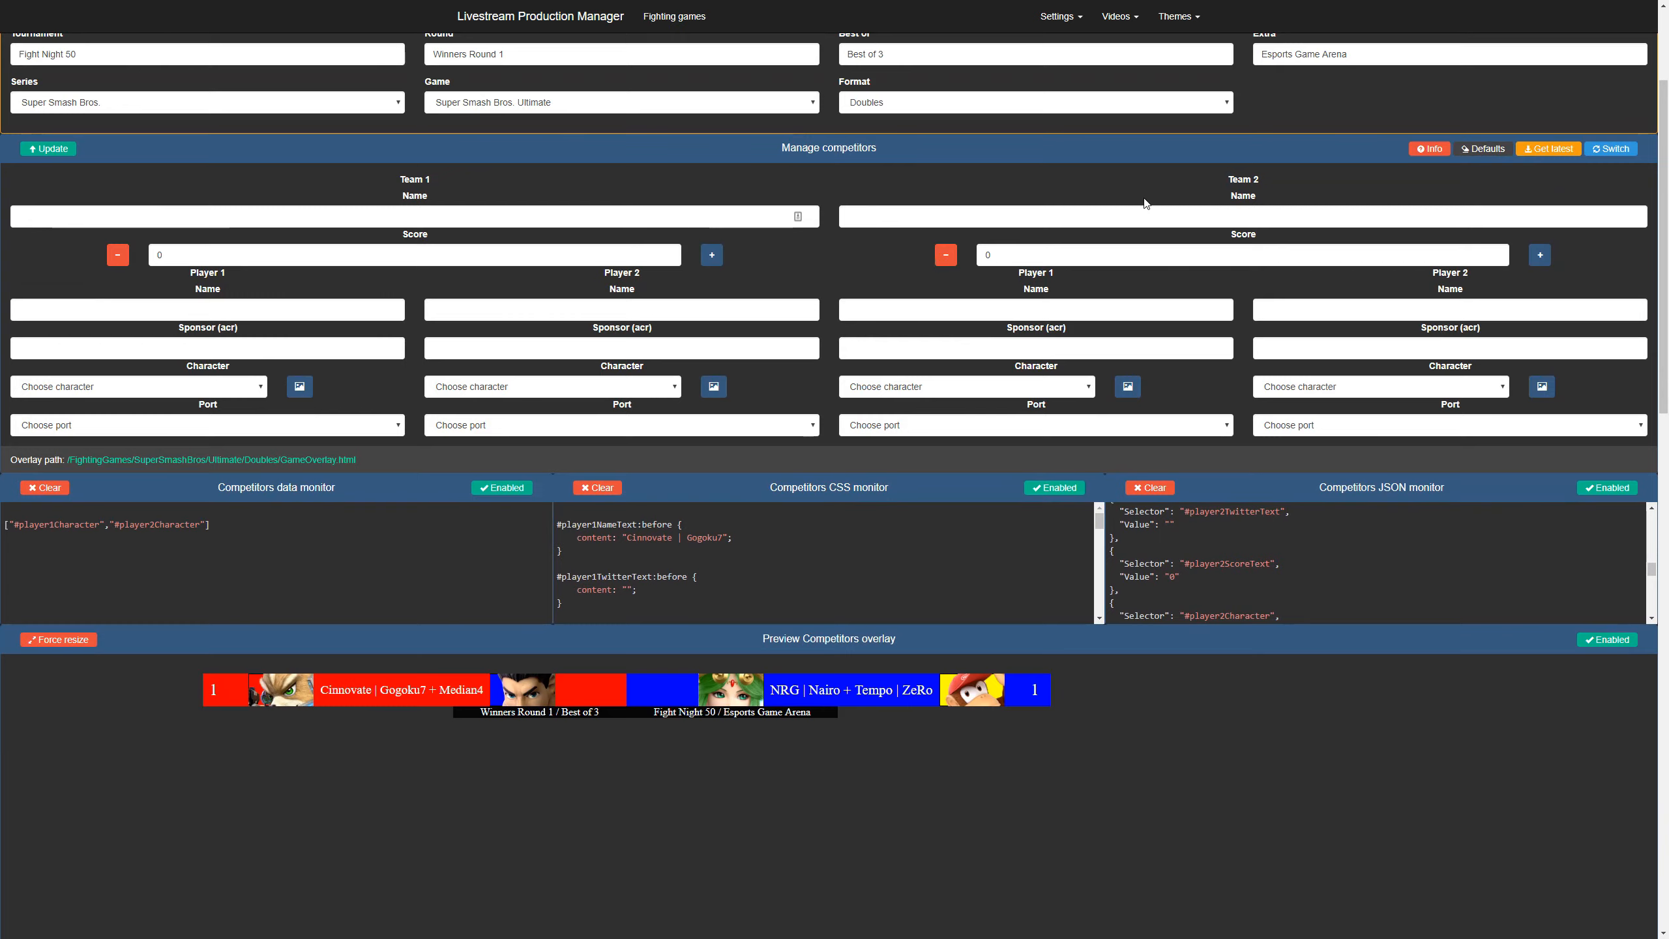
click(1011, 110)
click(902, 143)
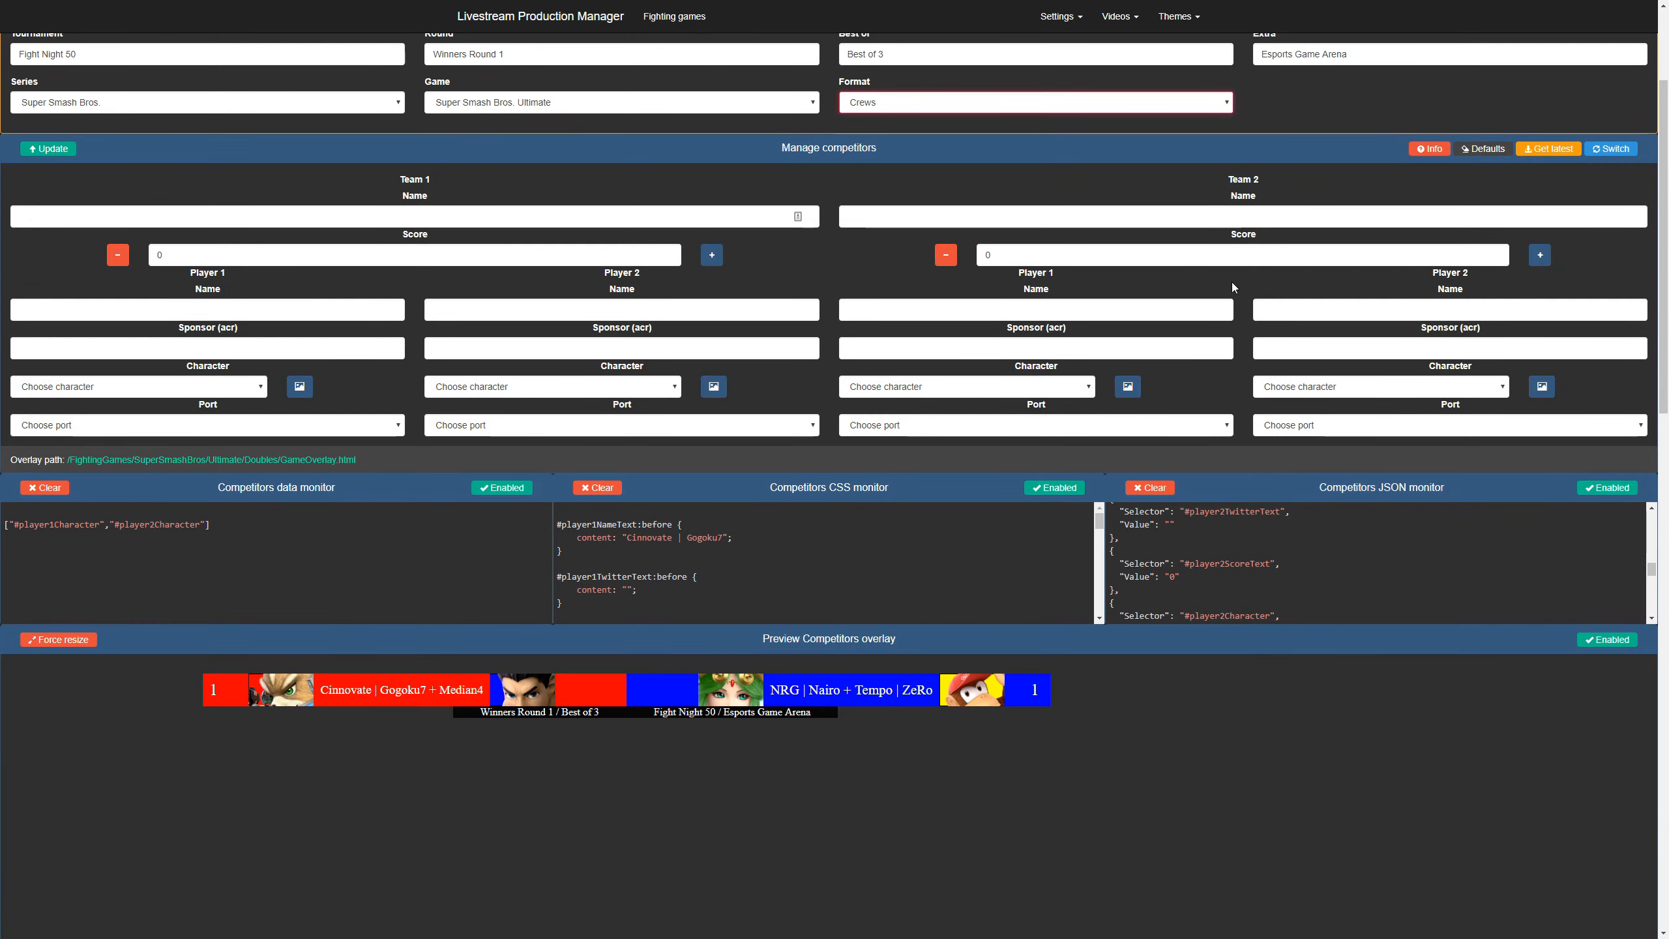
scroll(1268, 296, down, 5)
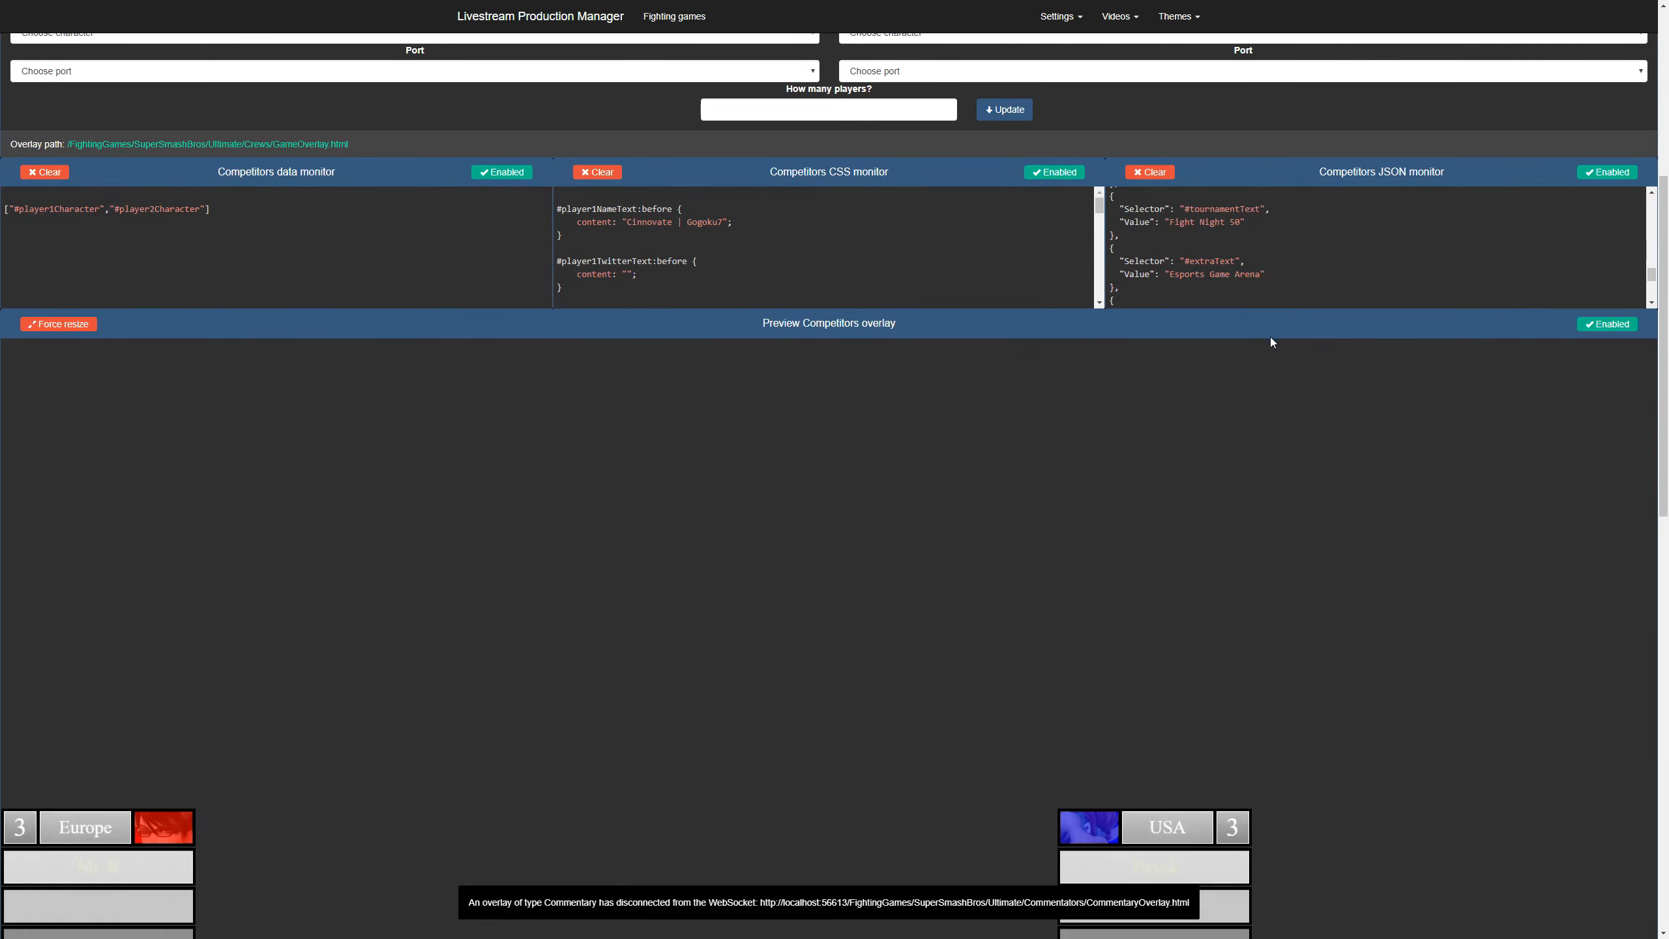
scroll(954, 563, up, 6)
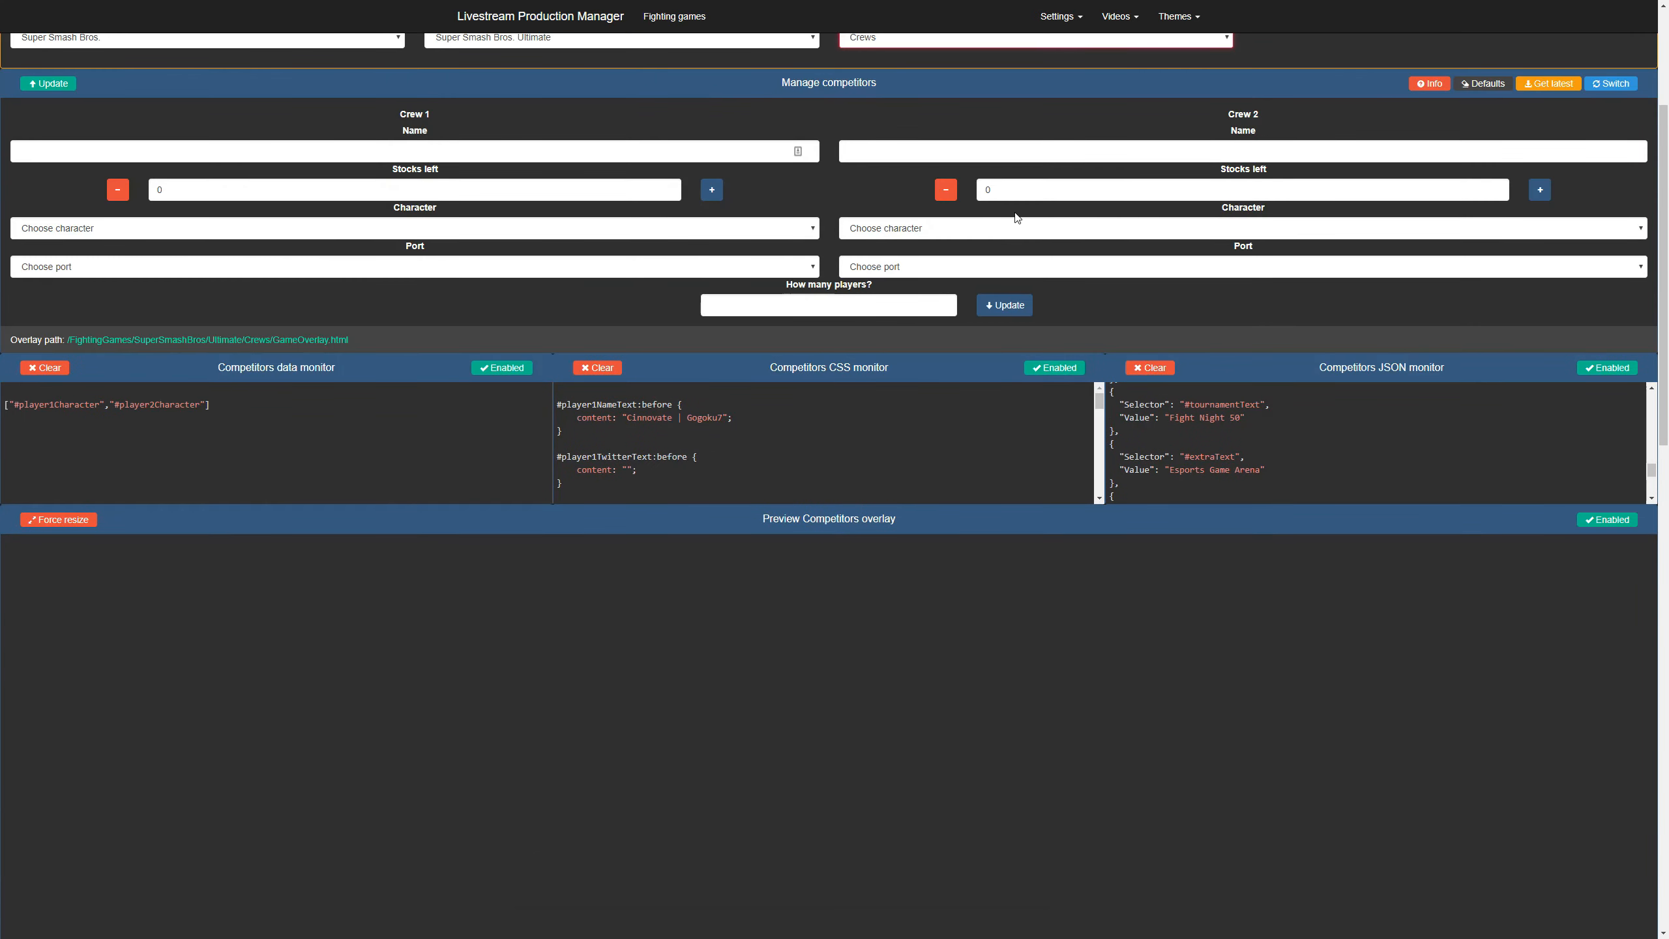
Change the match format to Squad Strike and look over its competitor fields and overlay preview
click(916, 167)
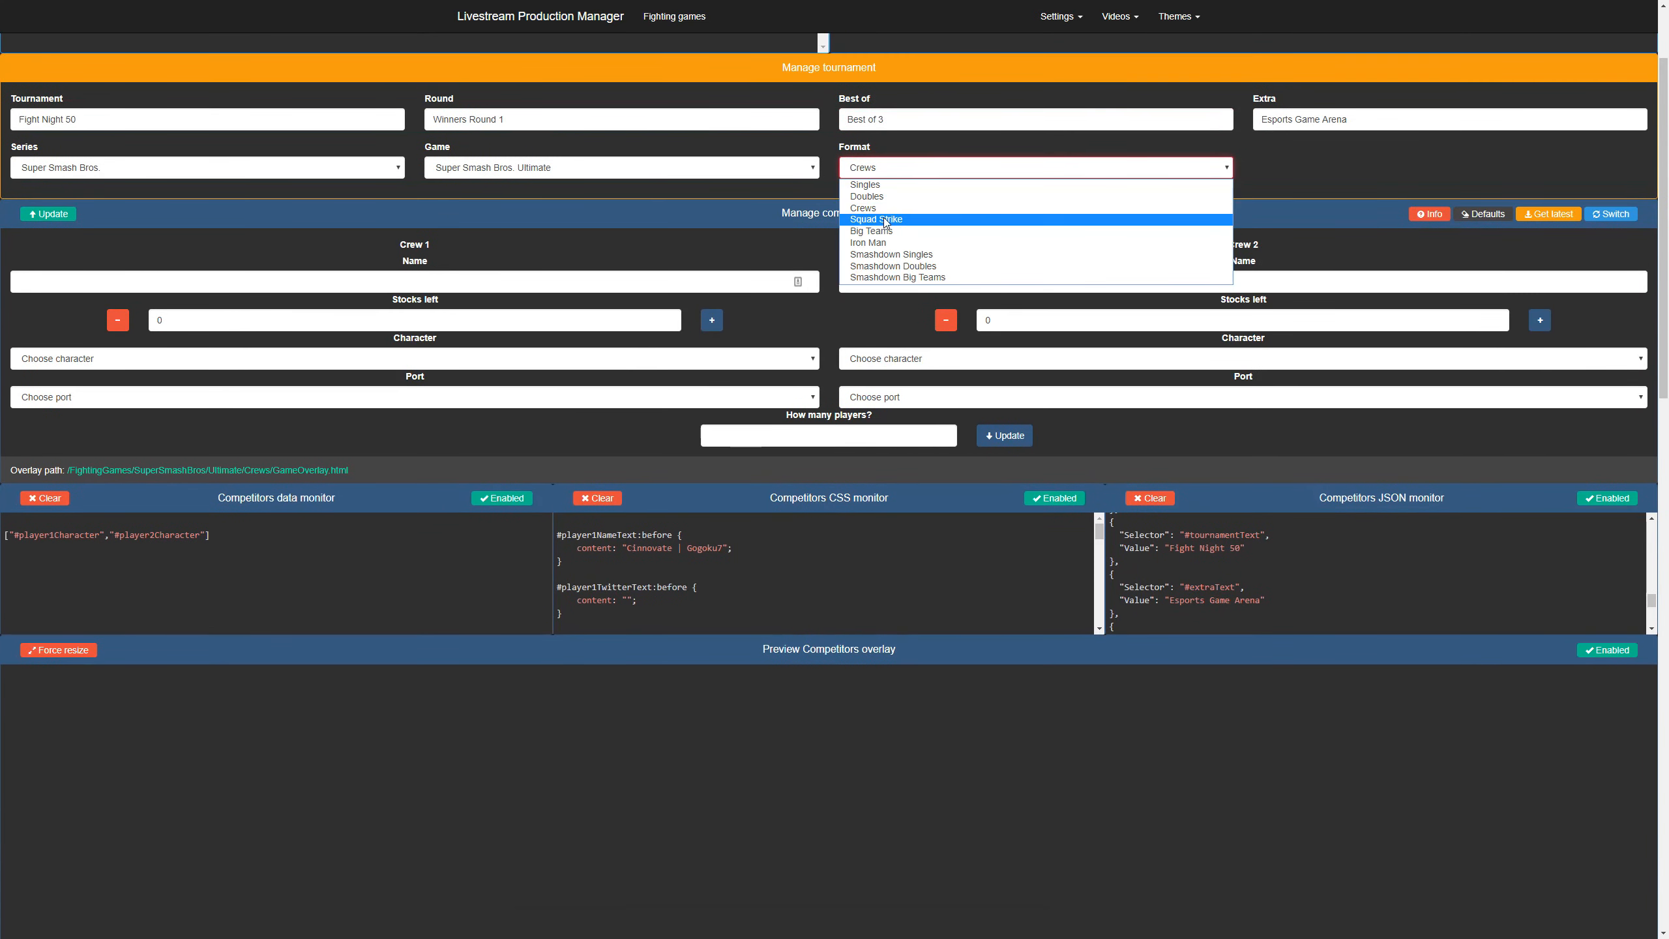
click(881, 221)
scroll(967, 450, down, 12)
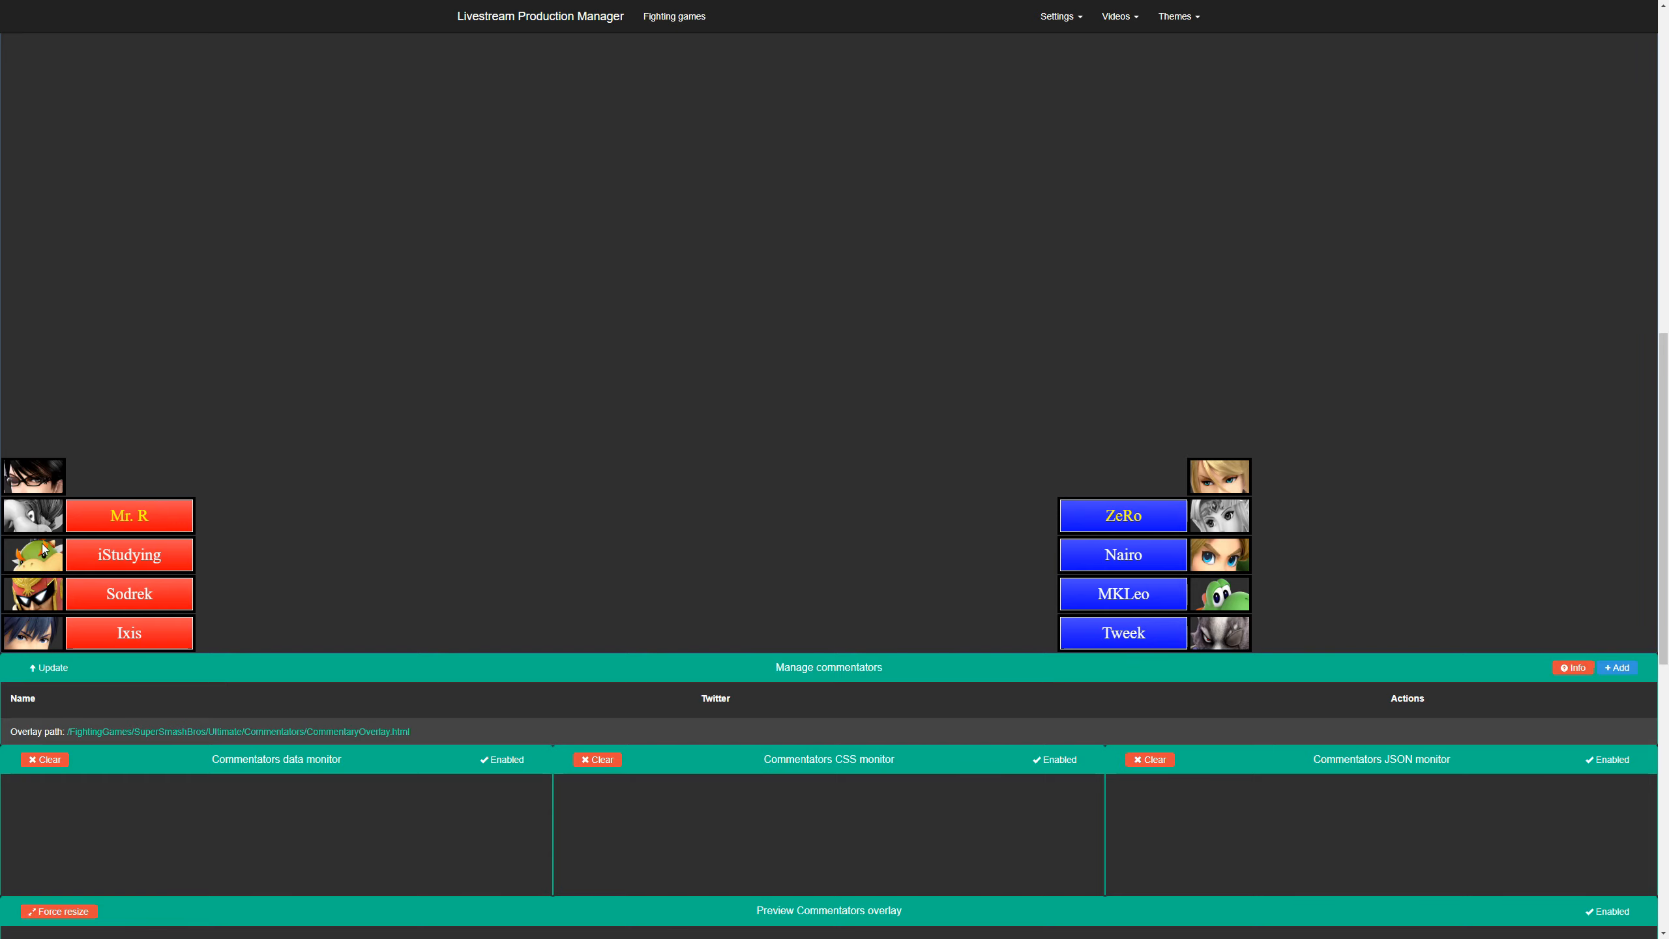
scroll(829, 446, up, 10)
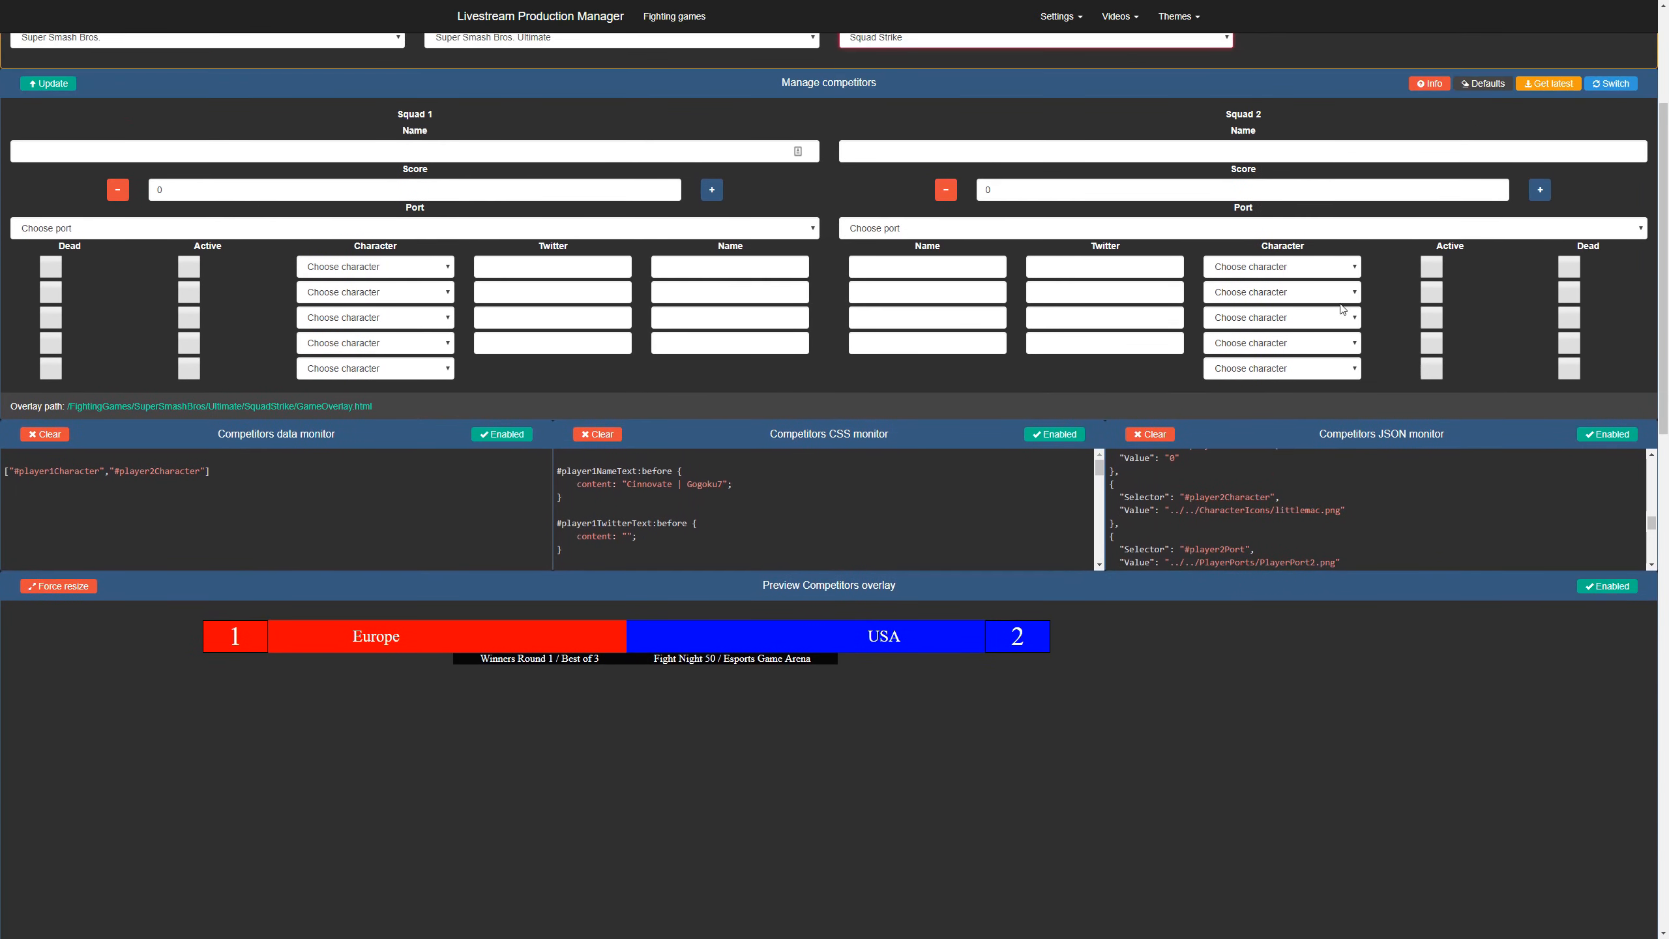
Retrieve the latest Squad Strike values, update the competitors overlay and check its preview
click(1558, 87)
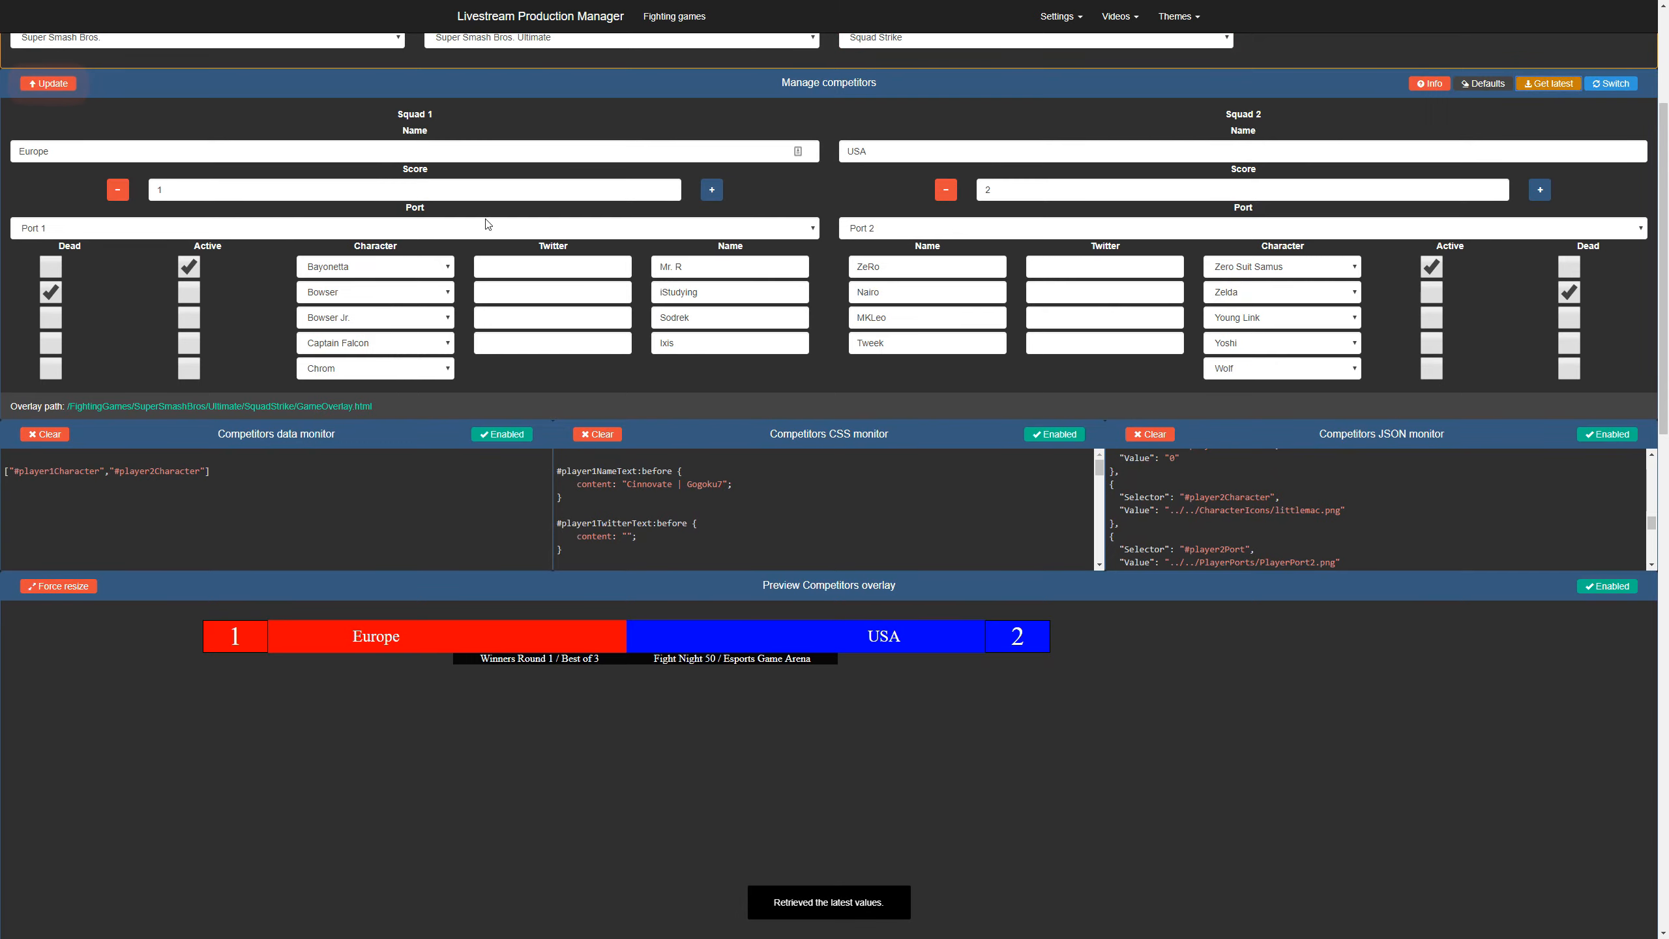
scroll(492, 221, down, 2)
scroll(493, 217, down, 3)
scroll(248, 411, up, 6)
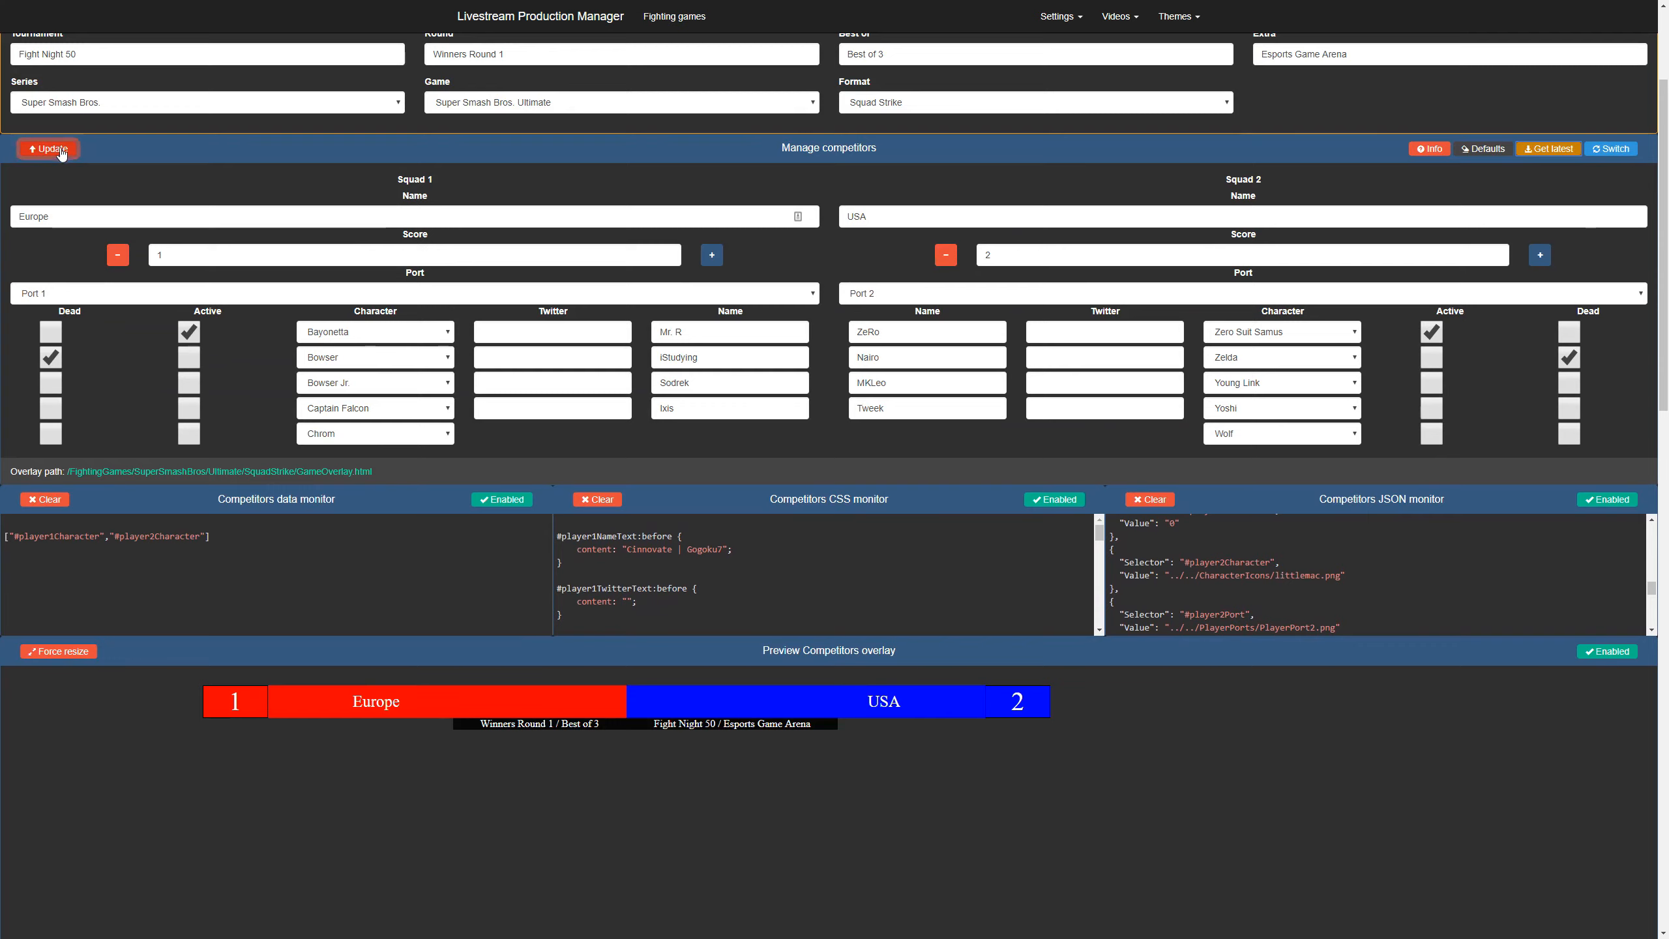
click(61, 151)
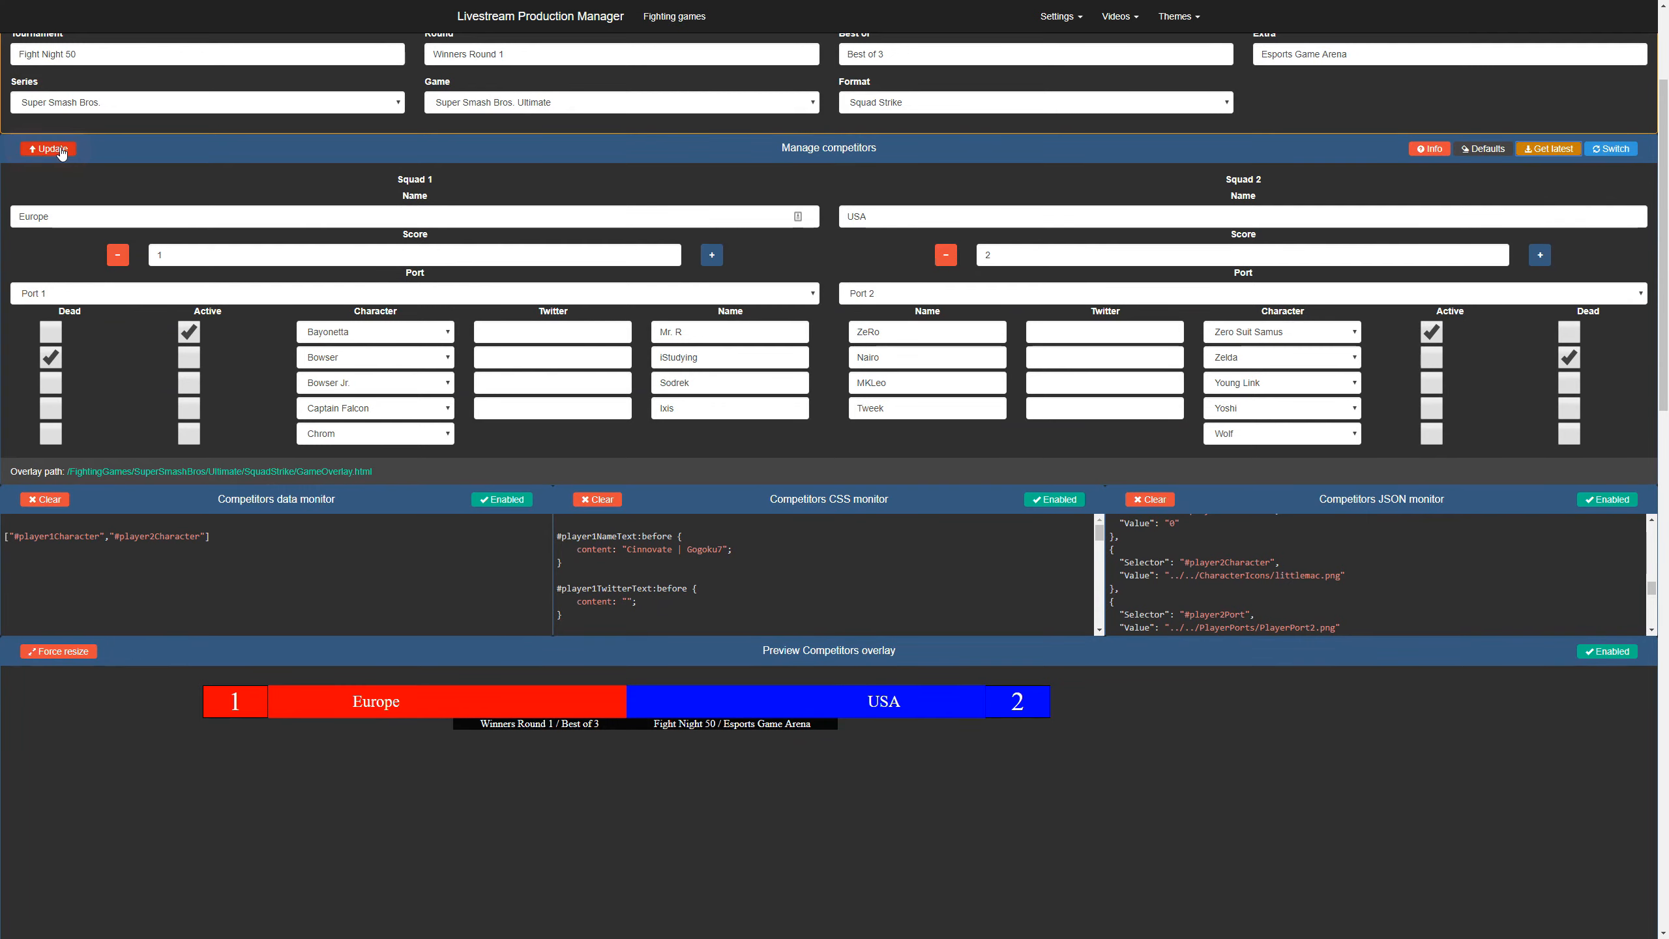
click(61, 152)
click(61, 151)
scroll(147, 307, down, 6)
scroll(262, 464, down, 2)
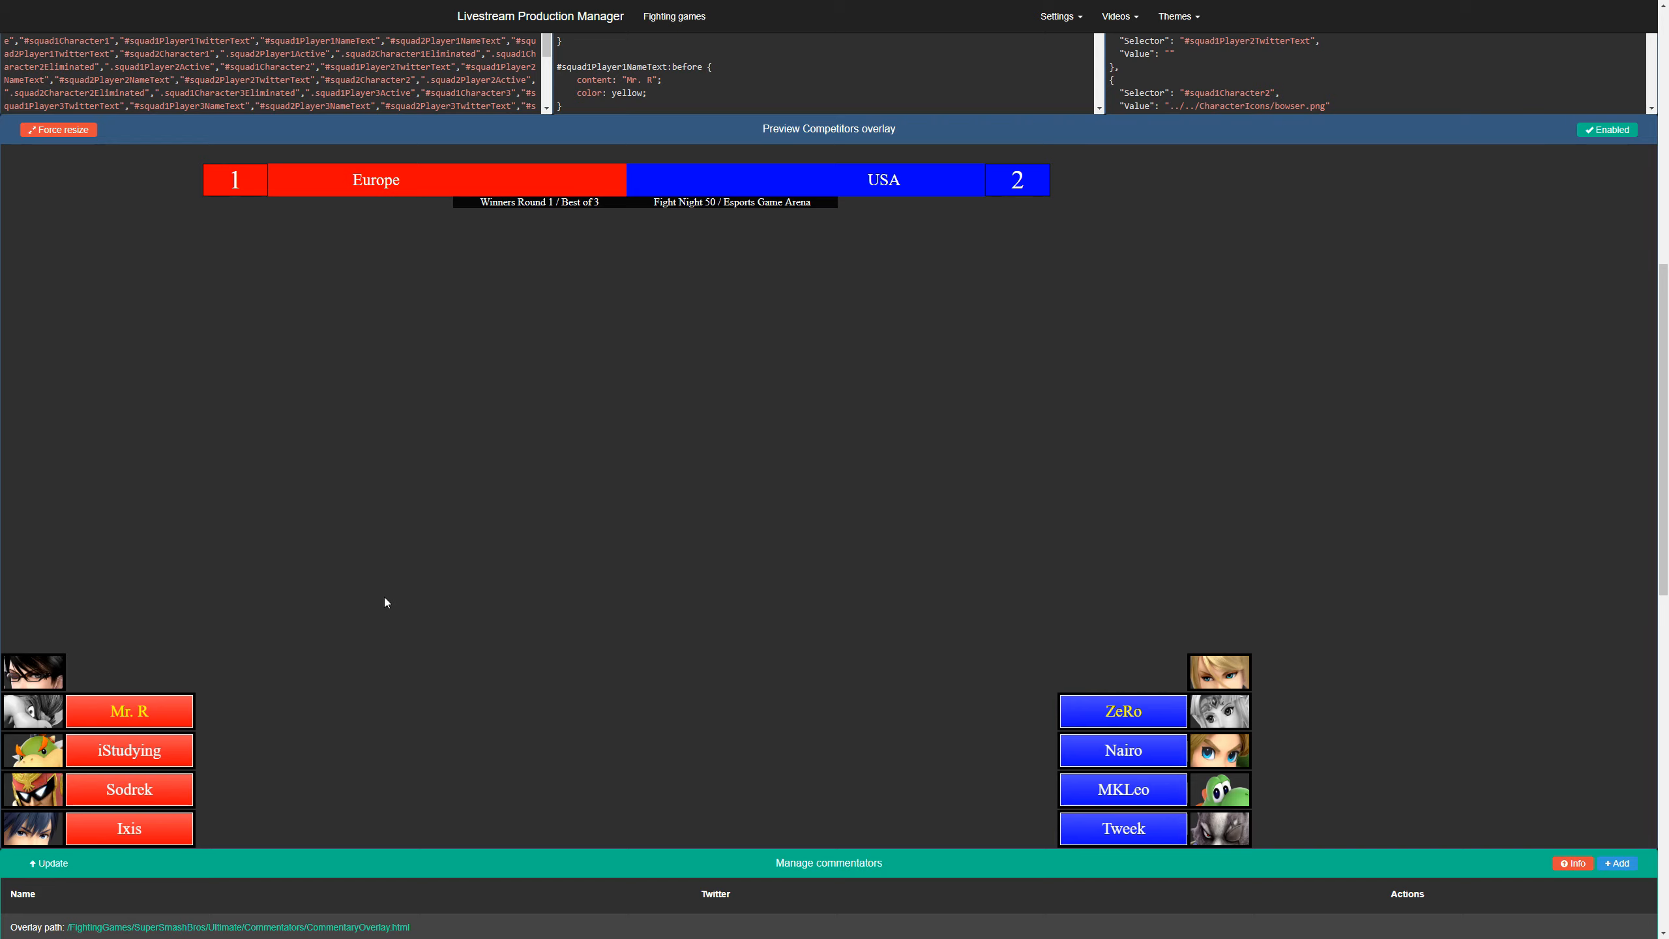
Switch the sides of the Europe and USA squads, update the competitors overlay and check its preview
scroll(487, 600, up, 8)
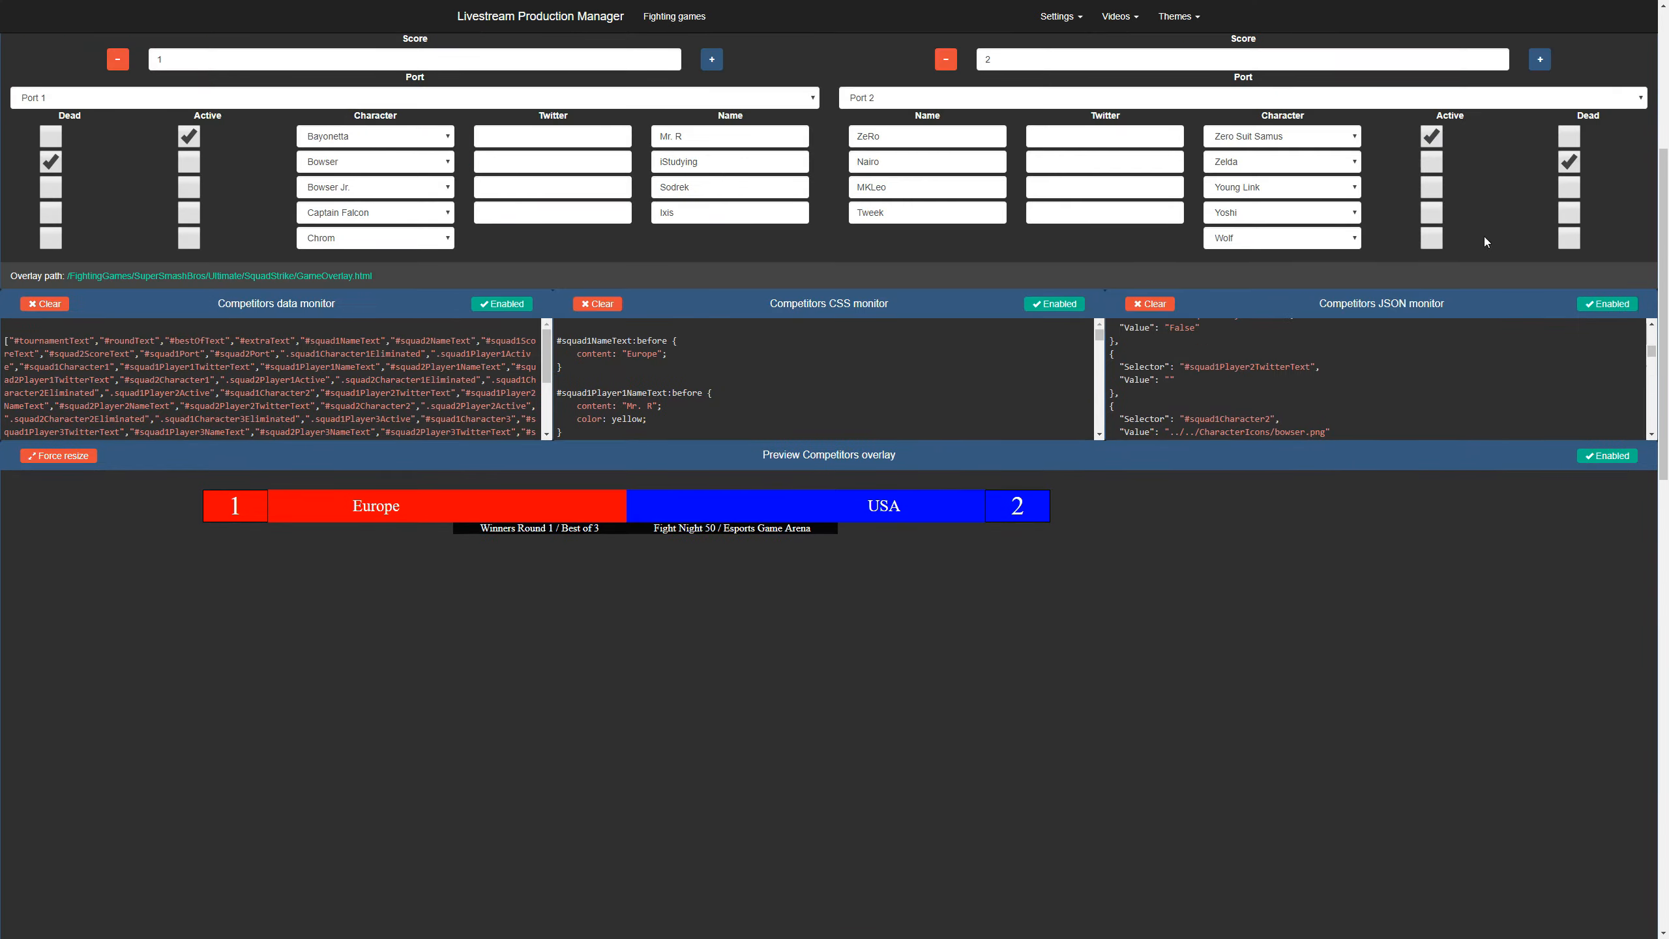
click(1607, 158)
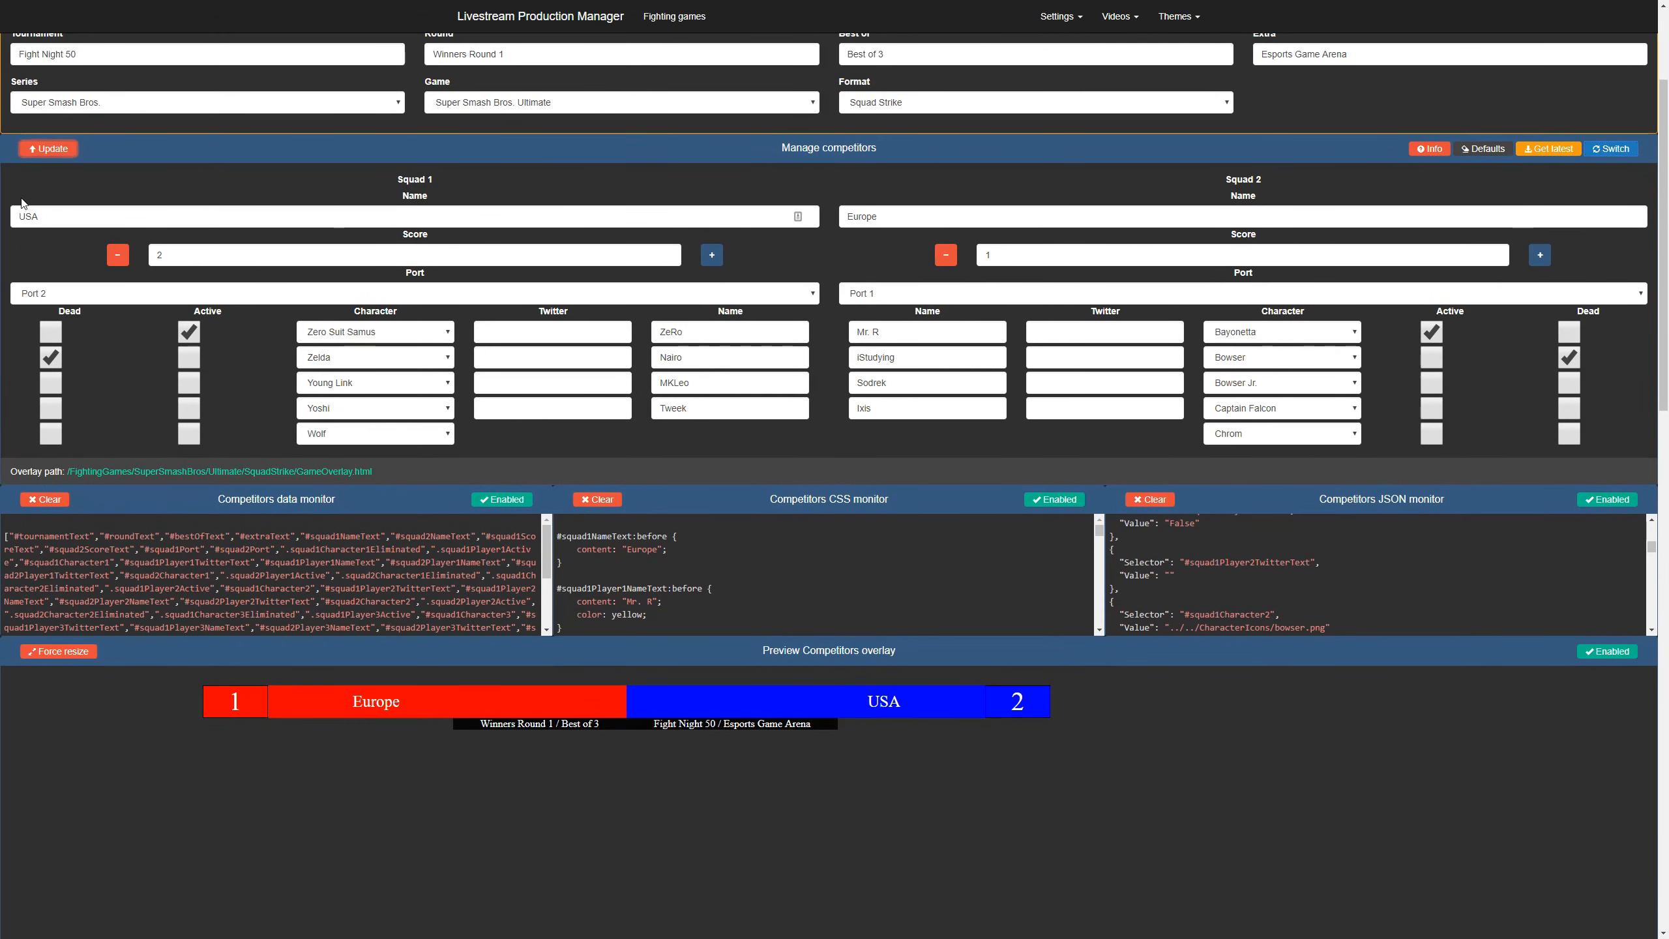
click(49, 149)
scroll(252, 600, down, 5)
scroll(274, 653, down, 4)
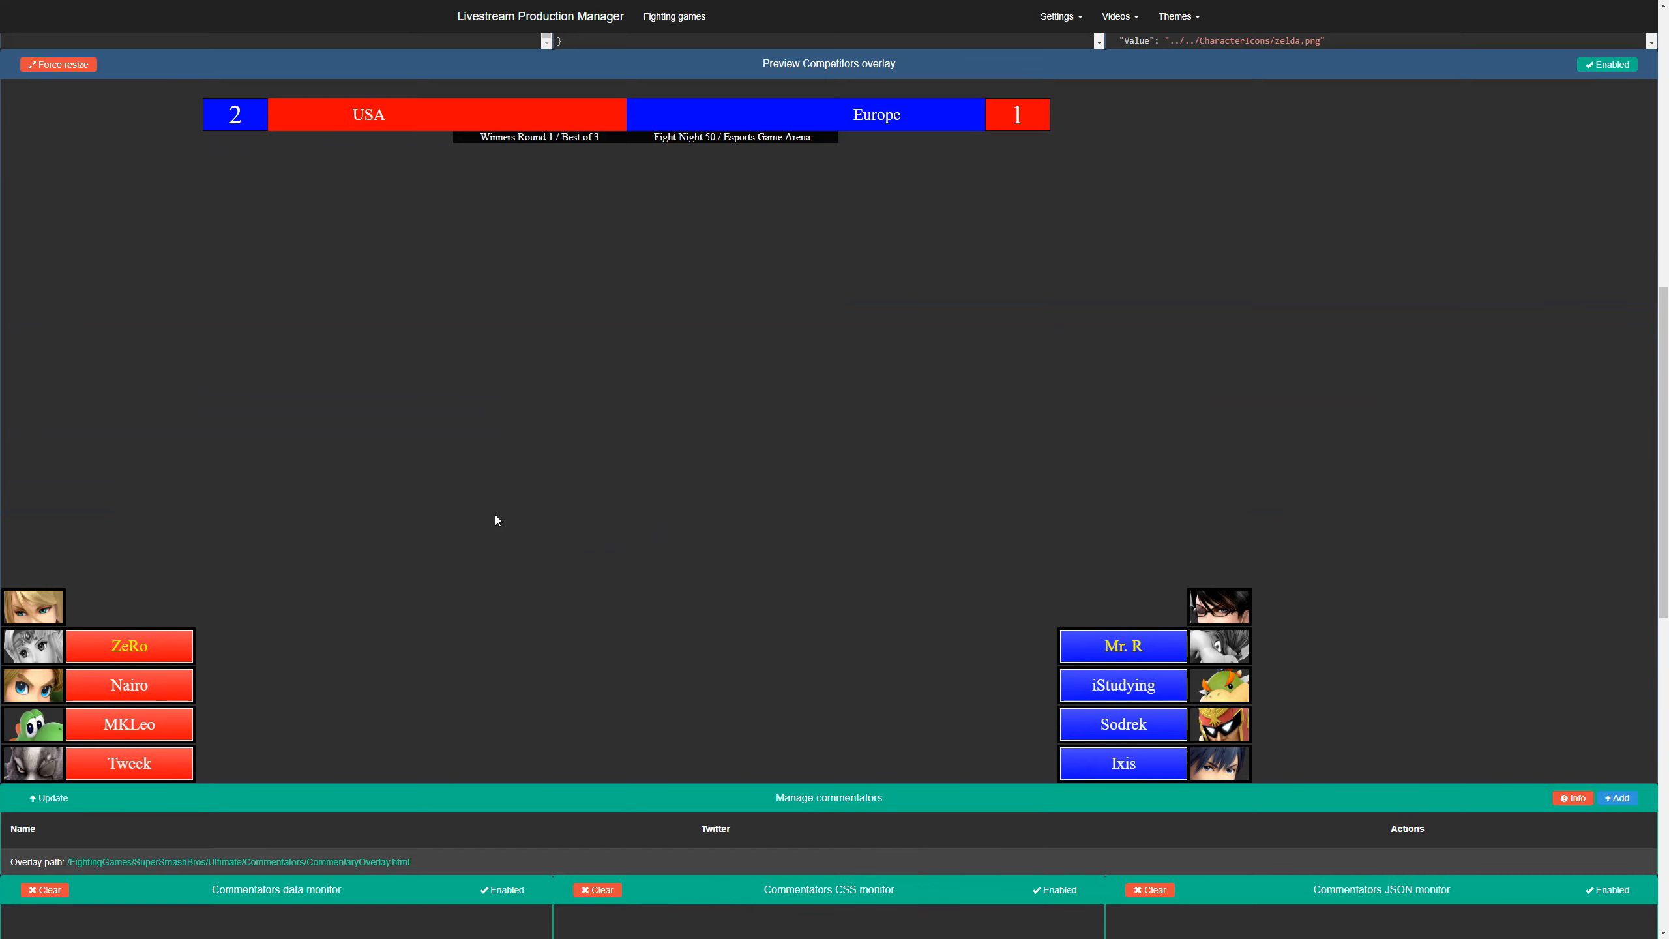
Go over the Manage tournament and Manage competitors sections of the Squad Strike setup
scroll(495, 514, up, 10)
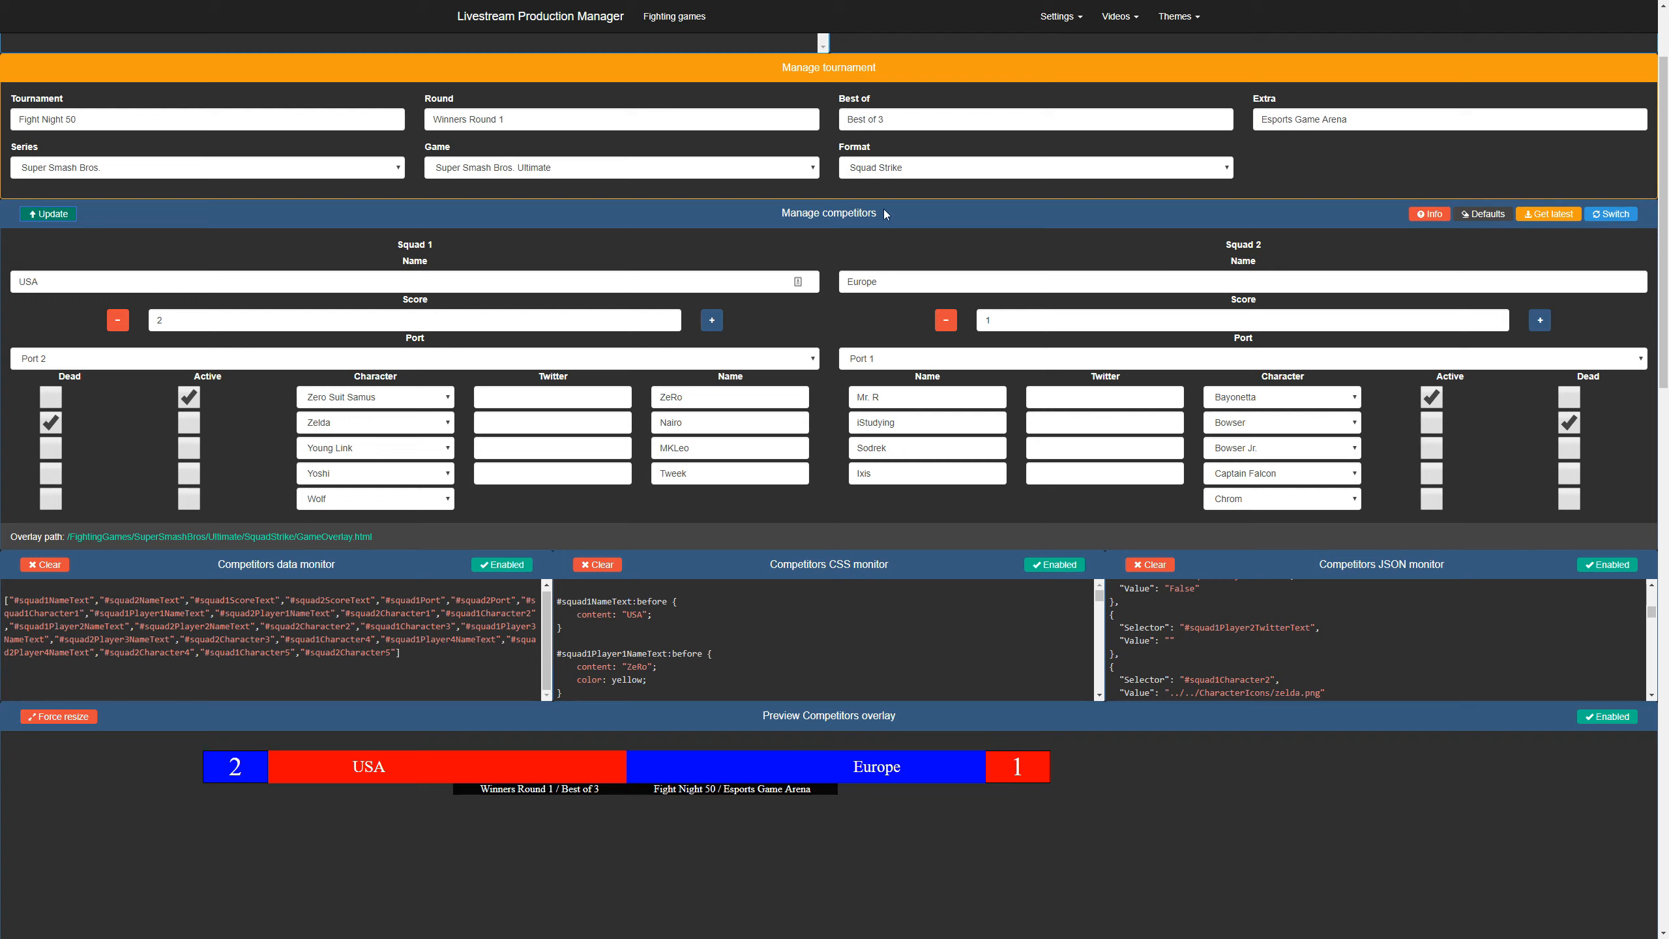
scroll(895, 122, up, 1)
drag(891, 133, 777, 136)
click(830, 138)
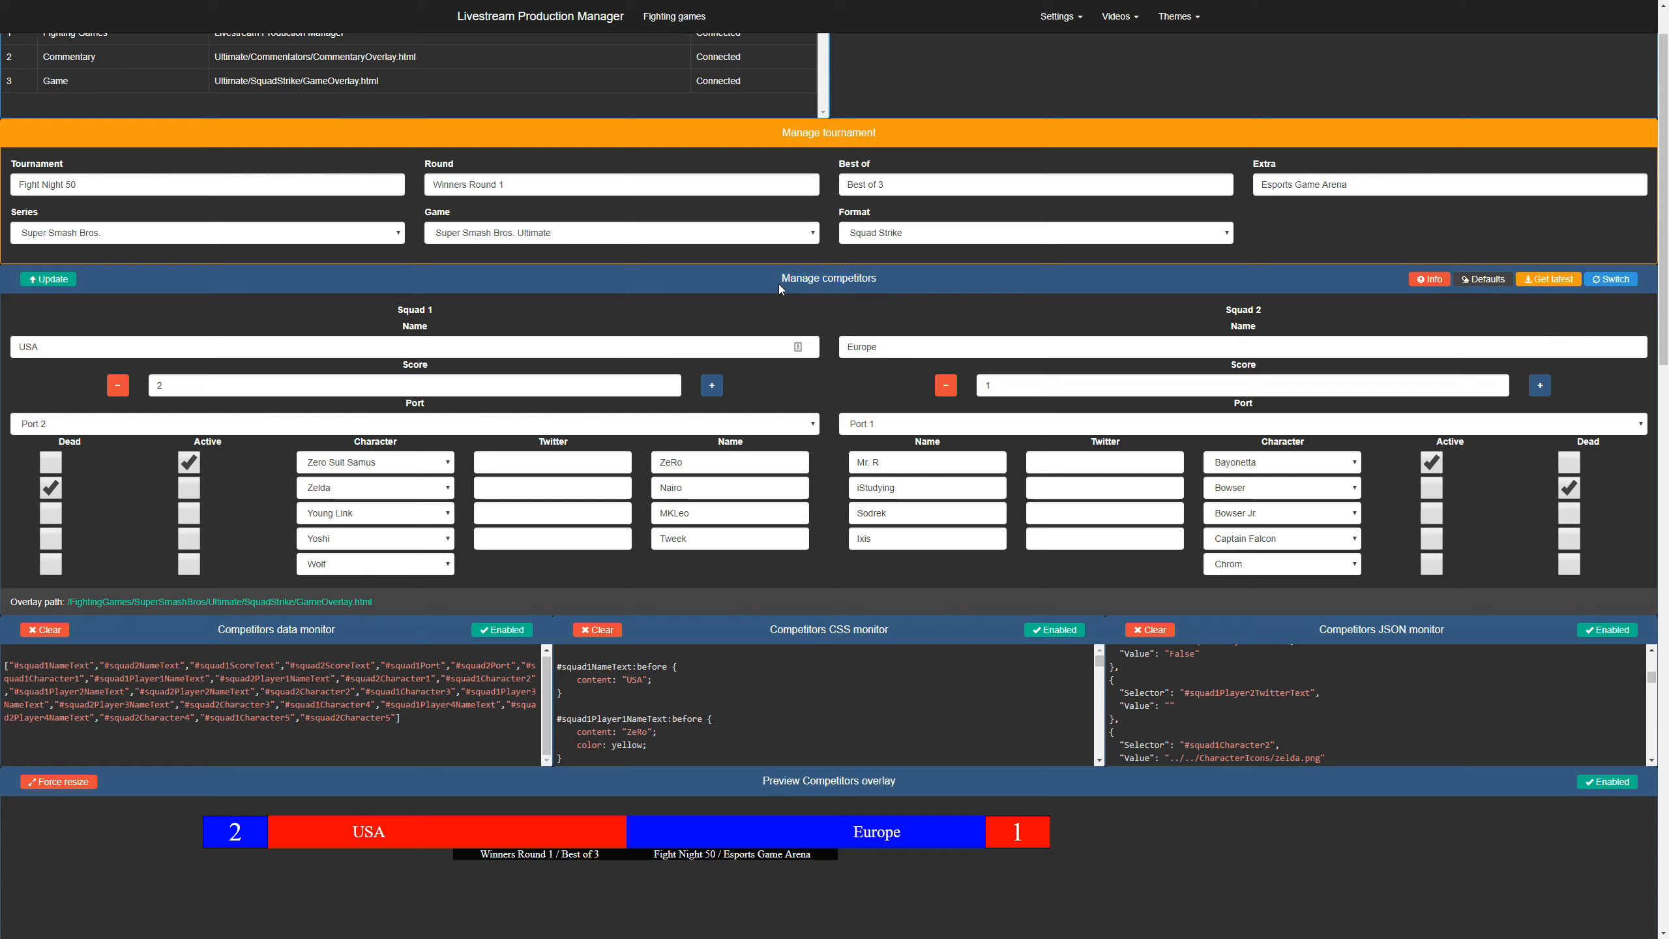
drag(892, 279, 788, 277)
scroll(1051, 368, down, 1)
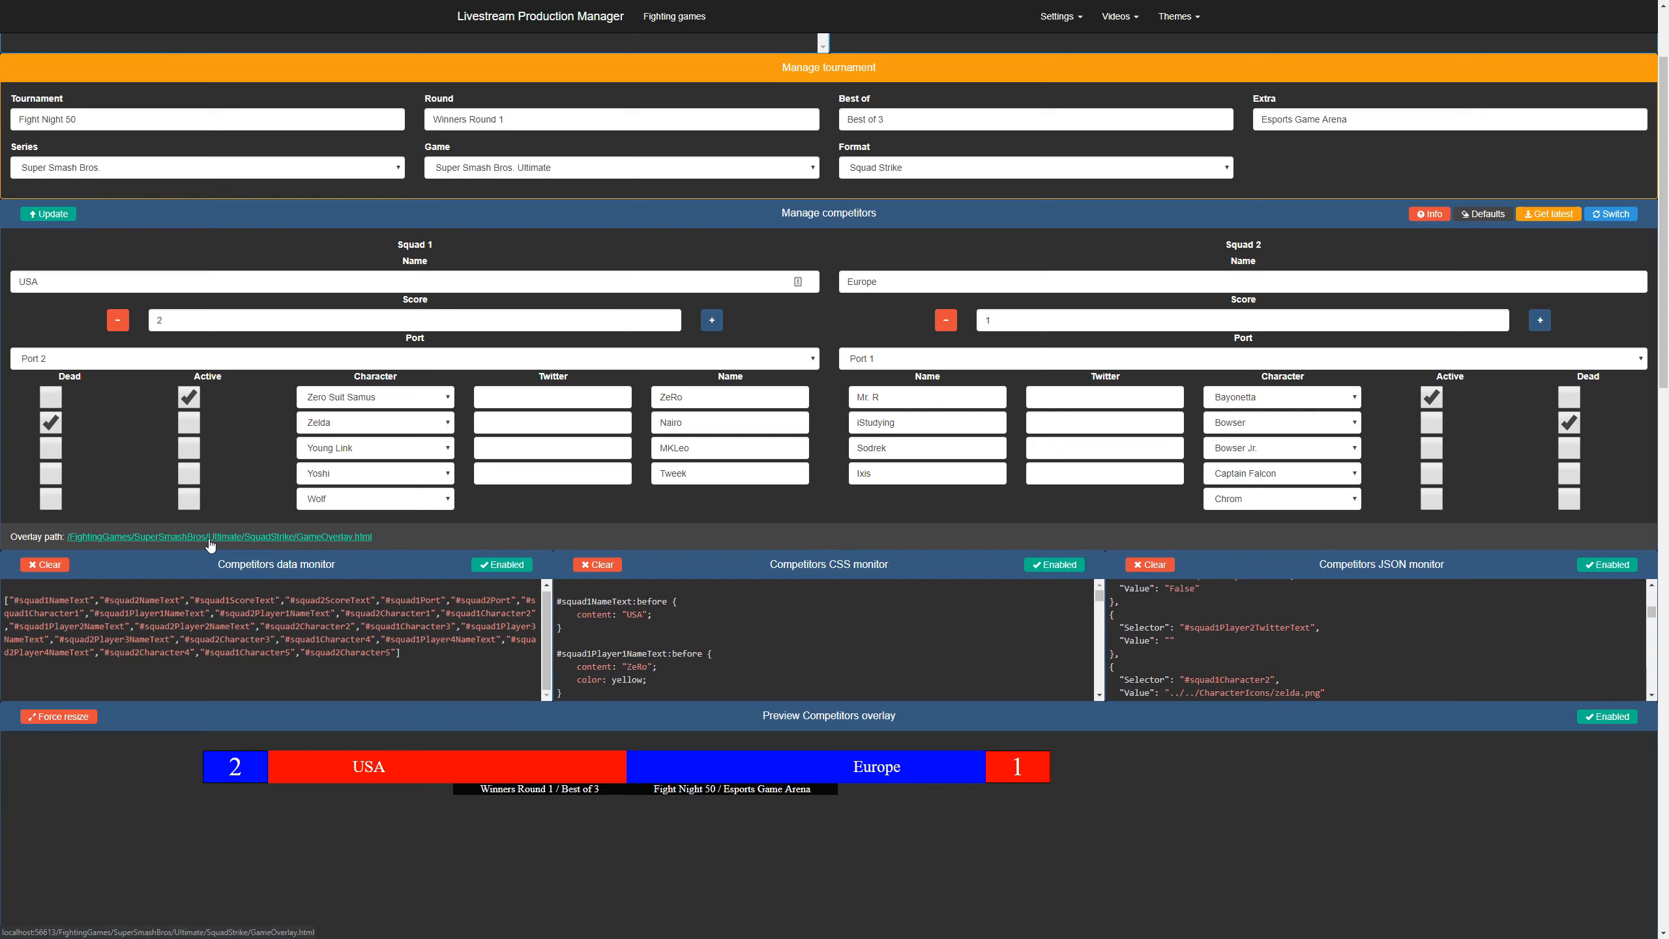
Open the Squad Strike game overlay page from the competitors' overlay path
drag(394, 538, 12, 545)
click(393, 536)
drag(393, 538, 5, 536)
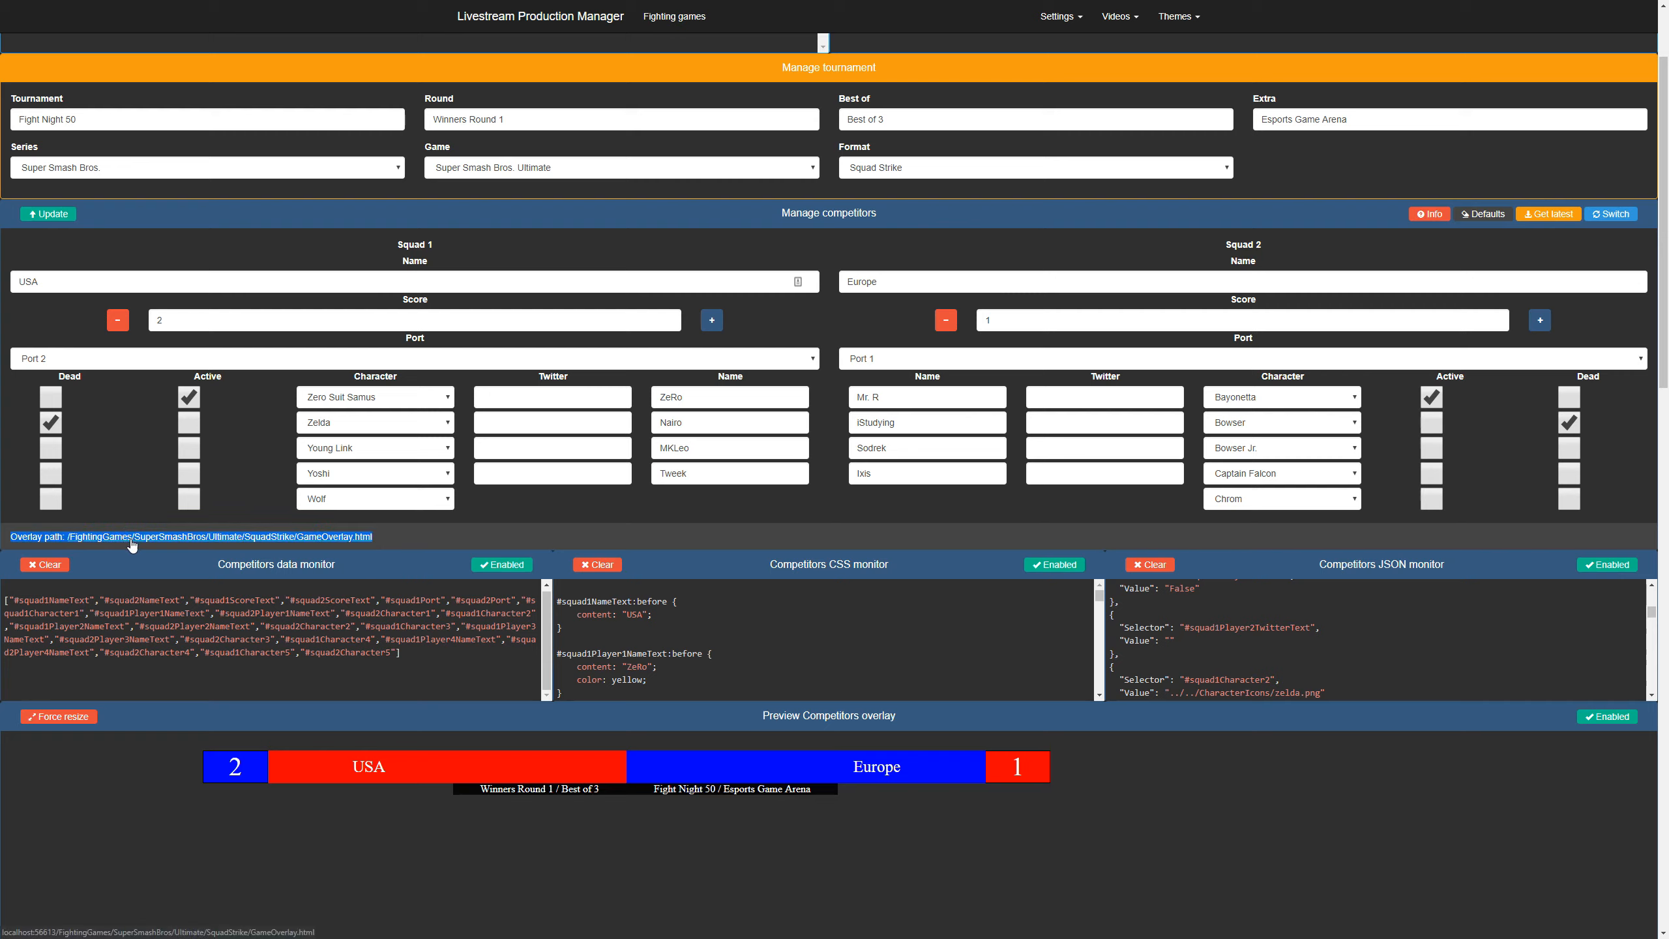
click(344, 543)
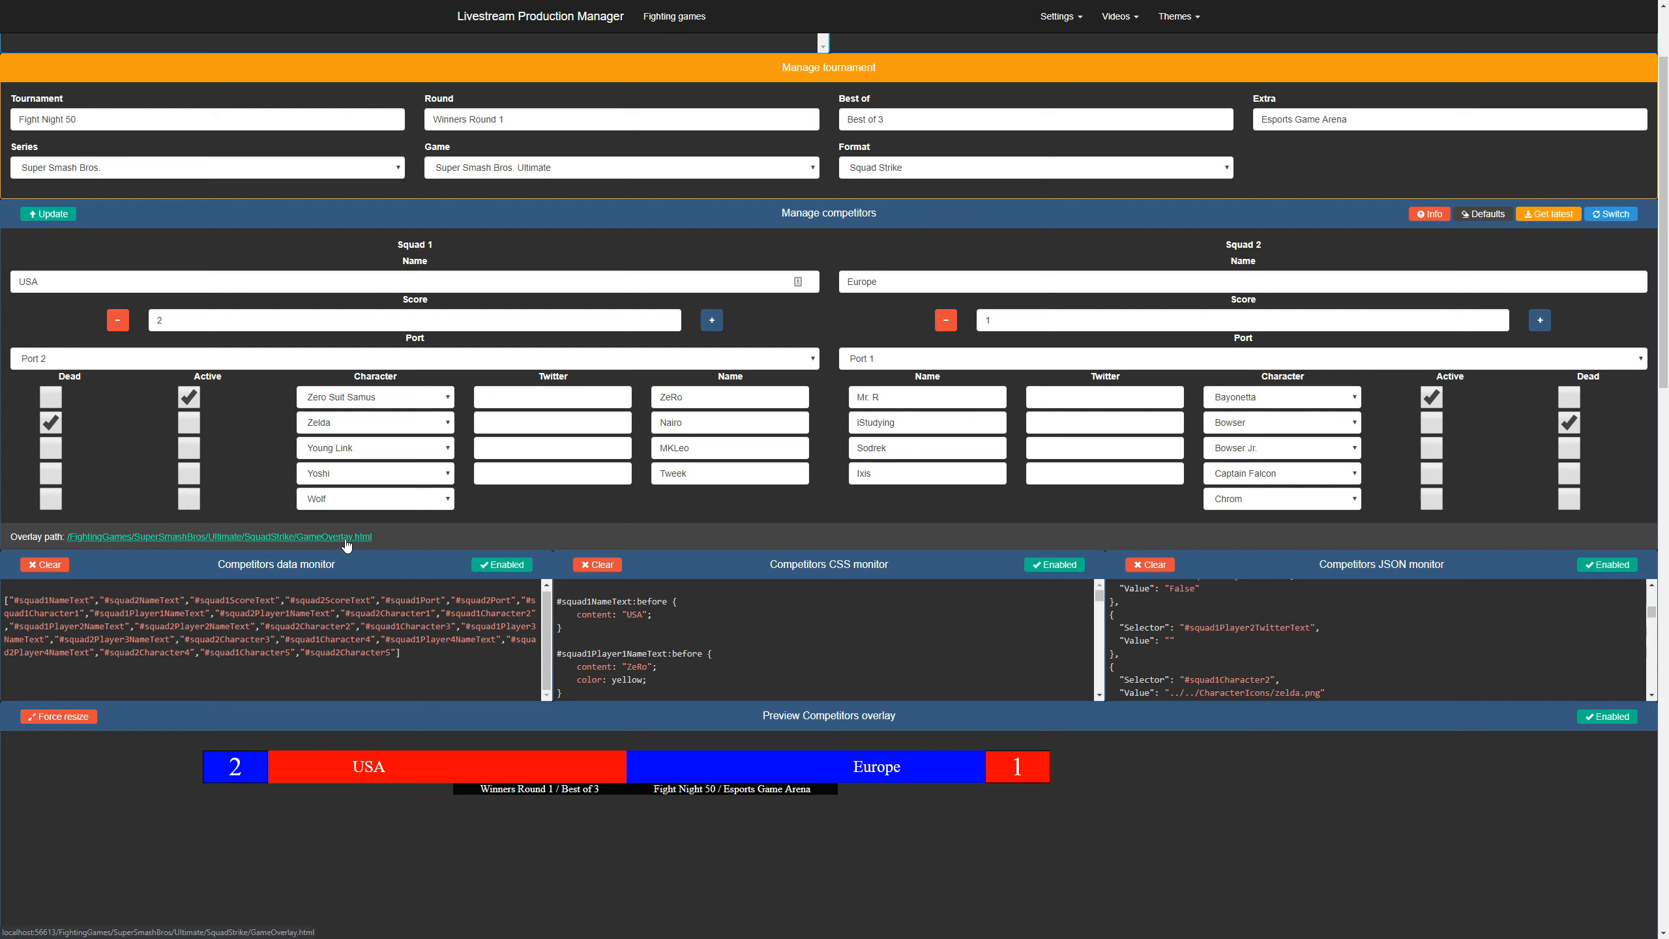
click(345, 539)
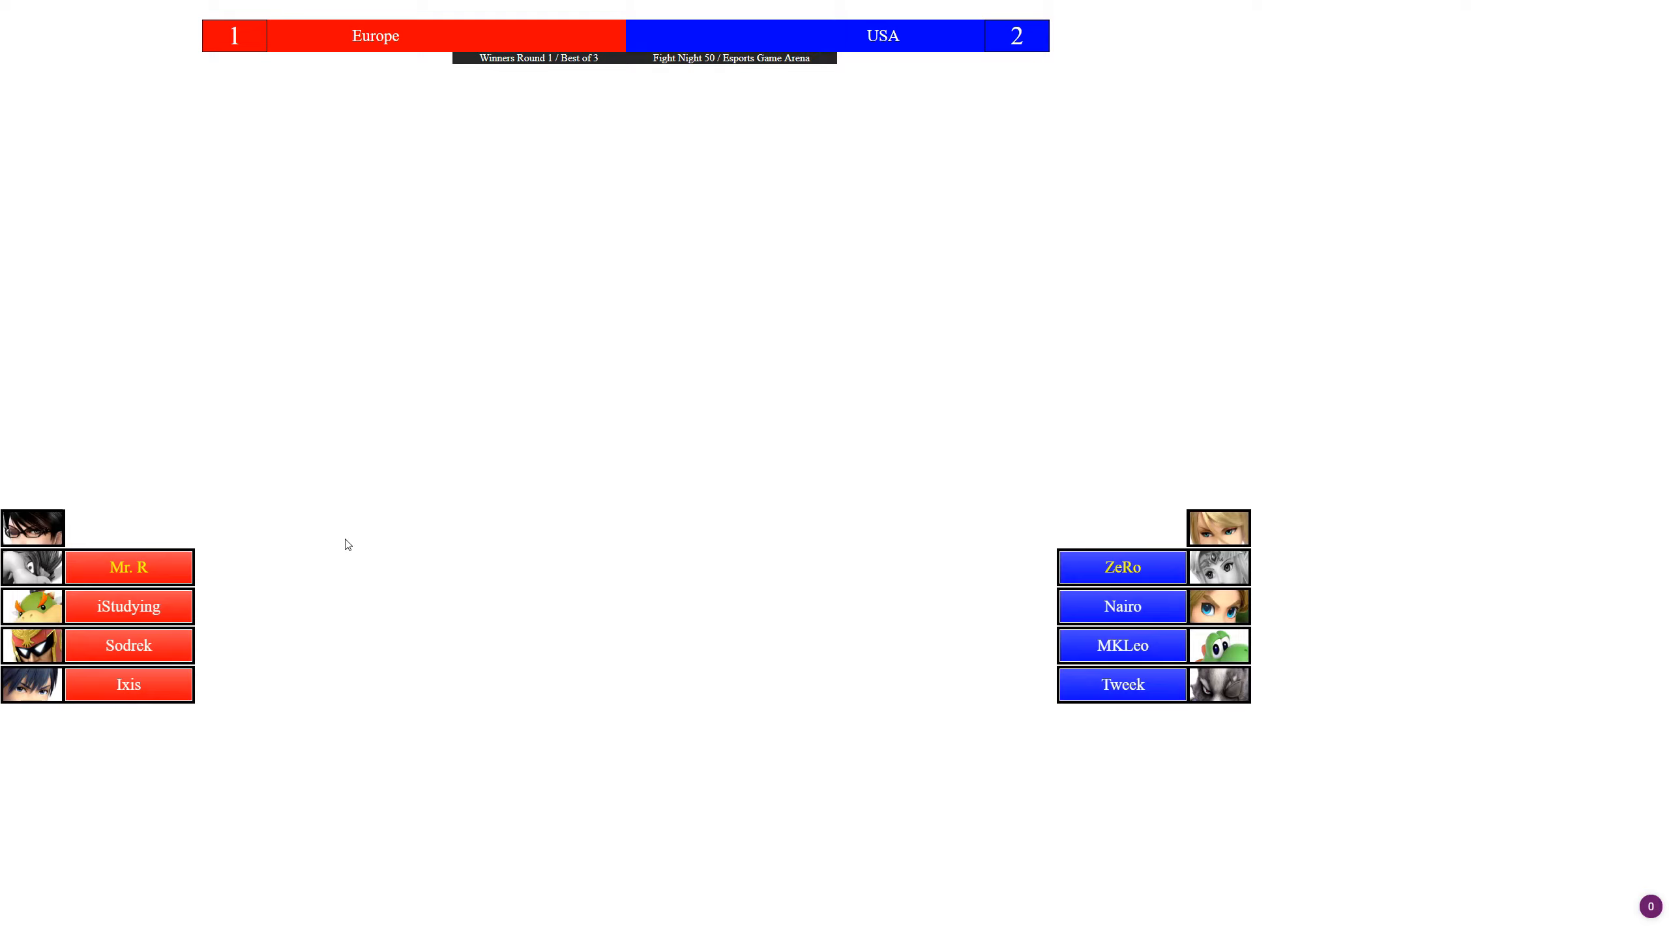
Compare the manager with the opened overlay page, view its address outside full screen, and return to the manager in full screen
key(ctrl+w)
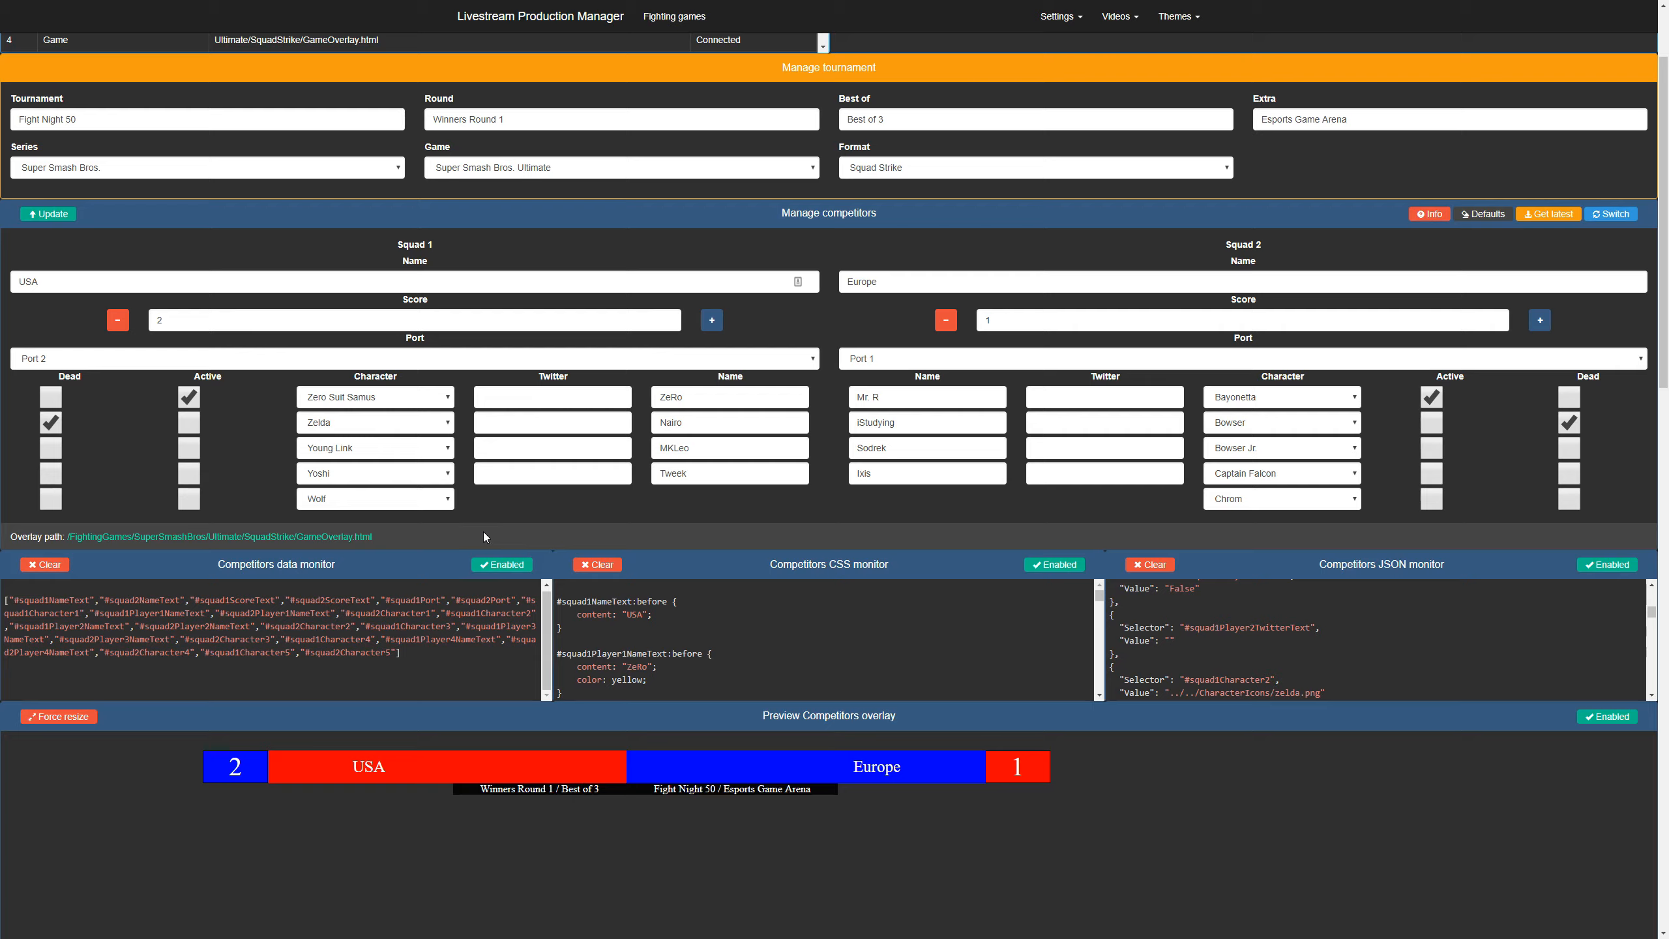
key(ctrl+Tab)
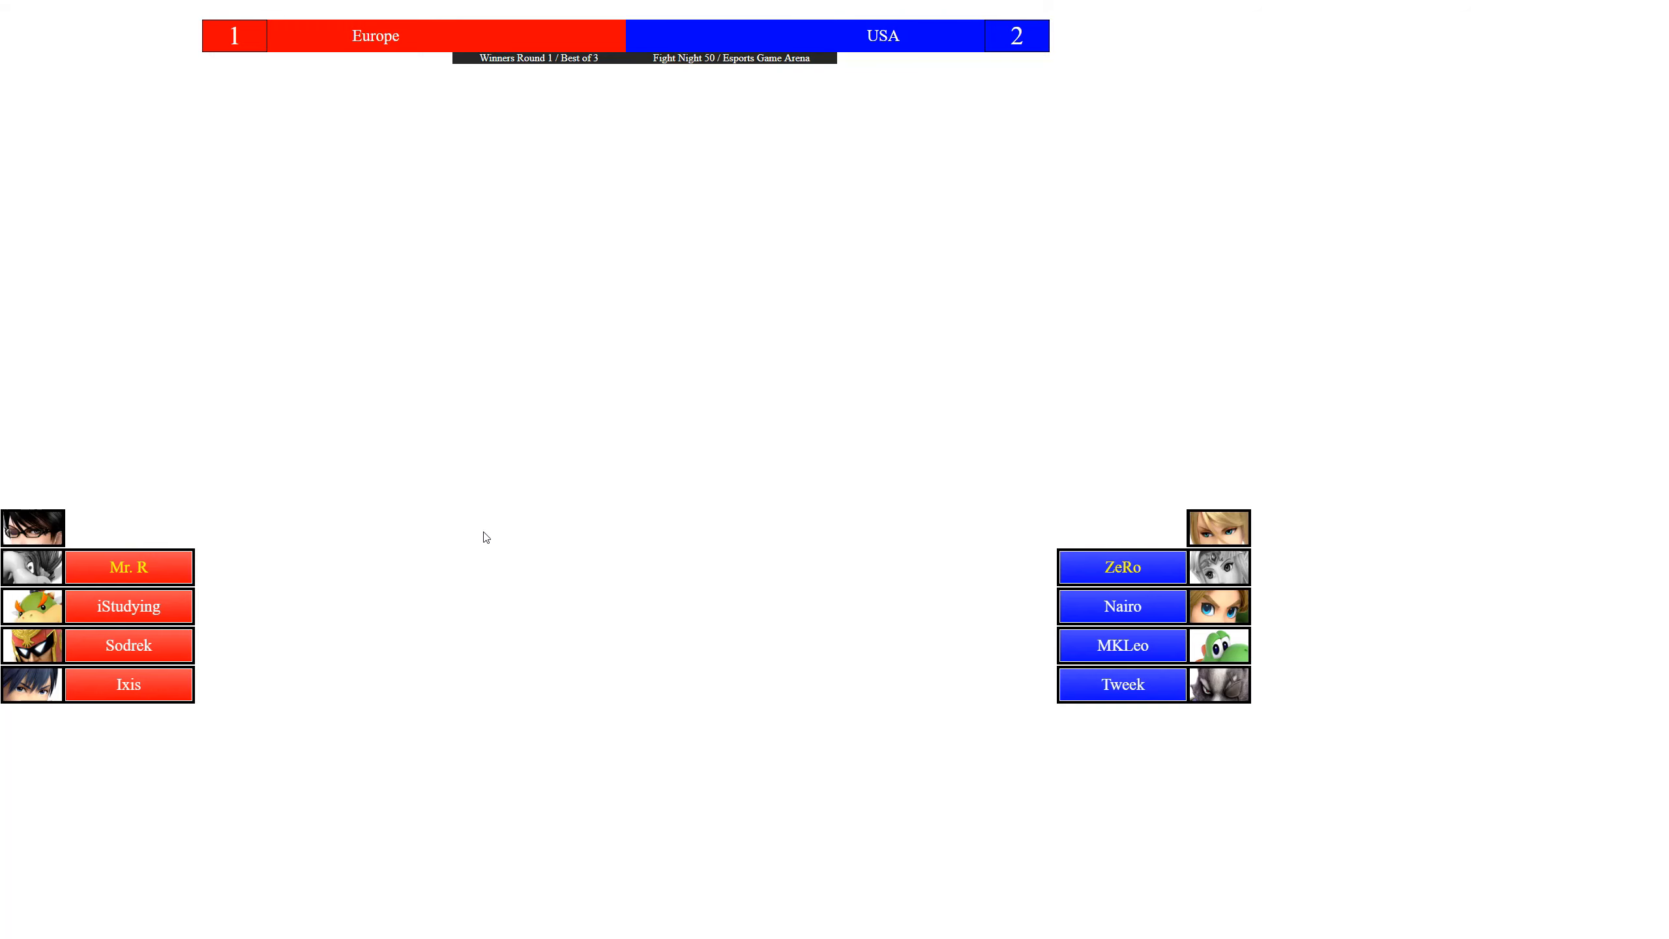
key(F11)
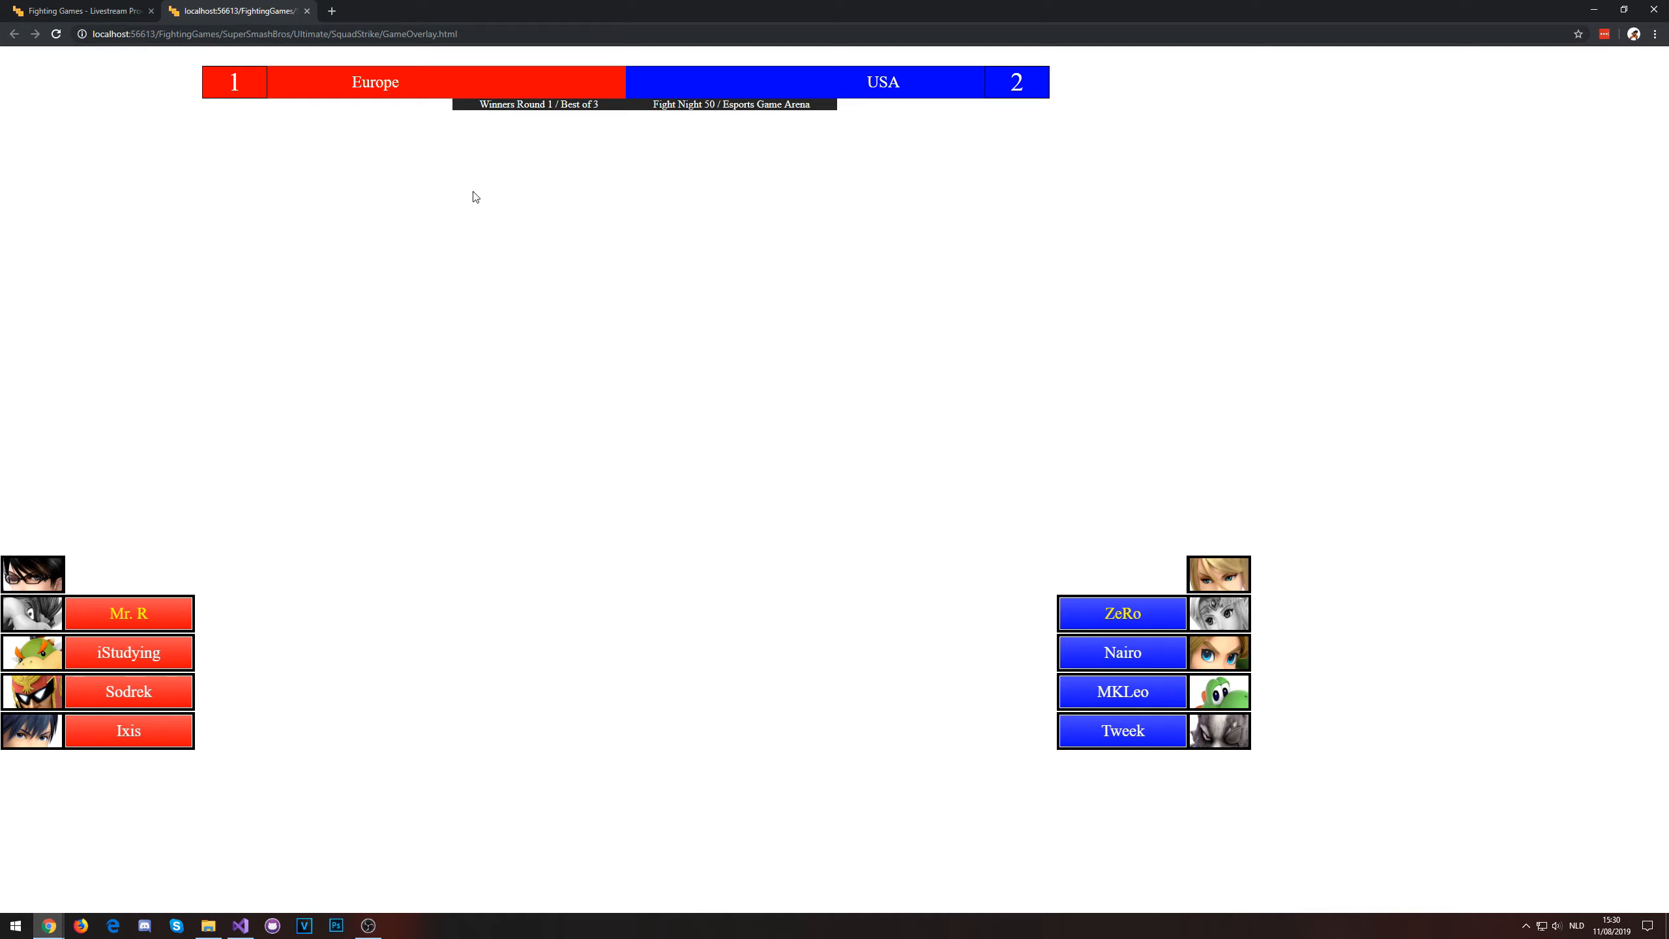
key(F11)
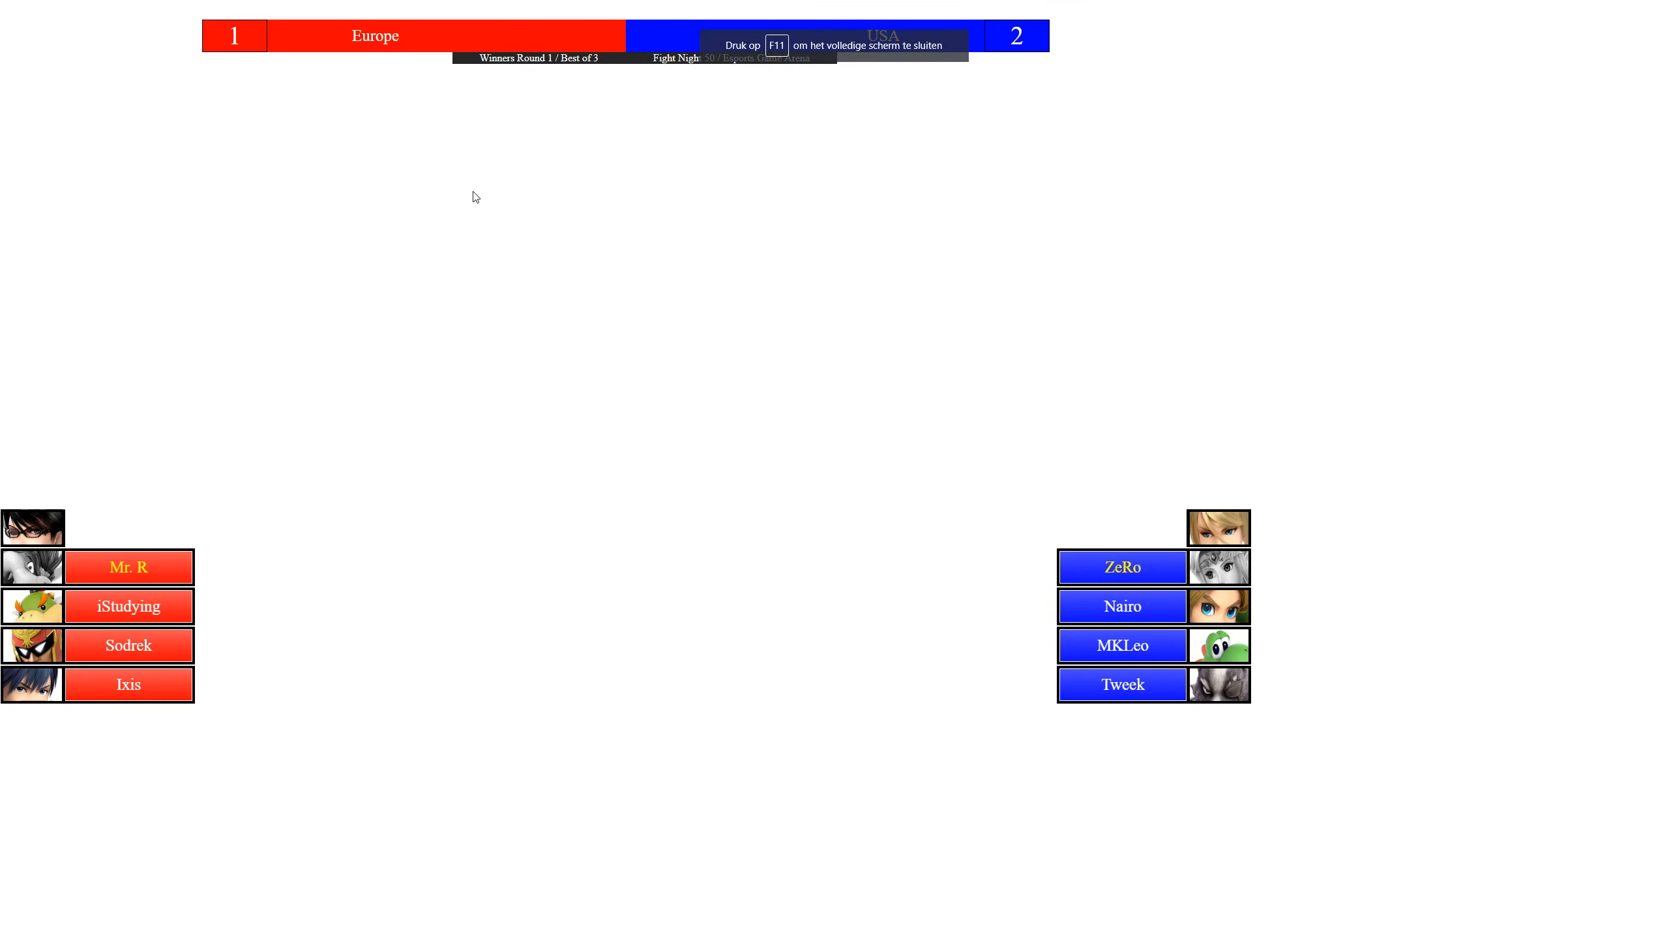
key(ctrl+Tab)
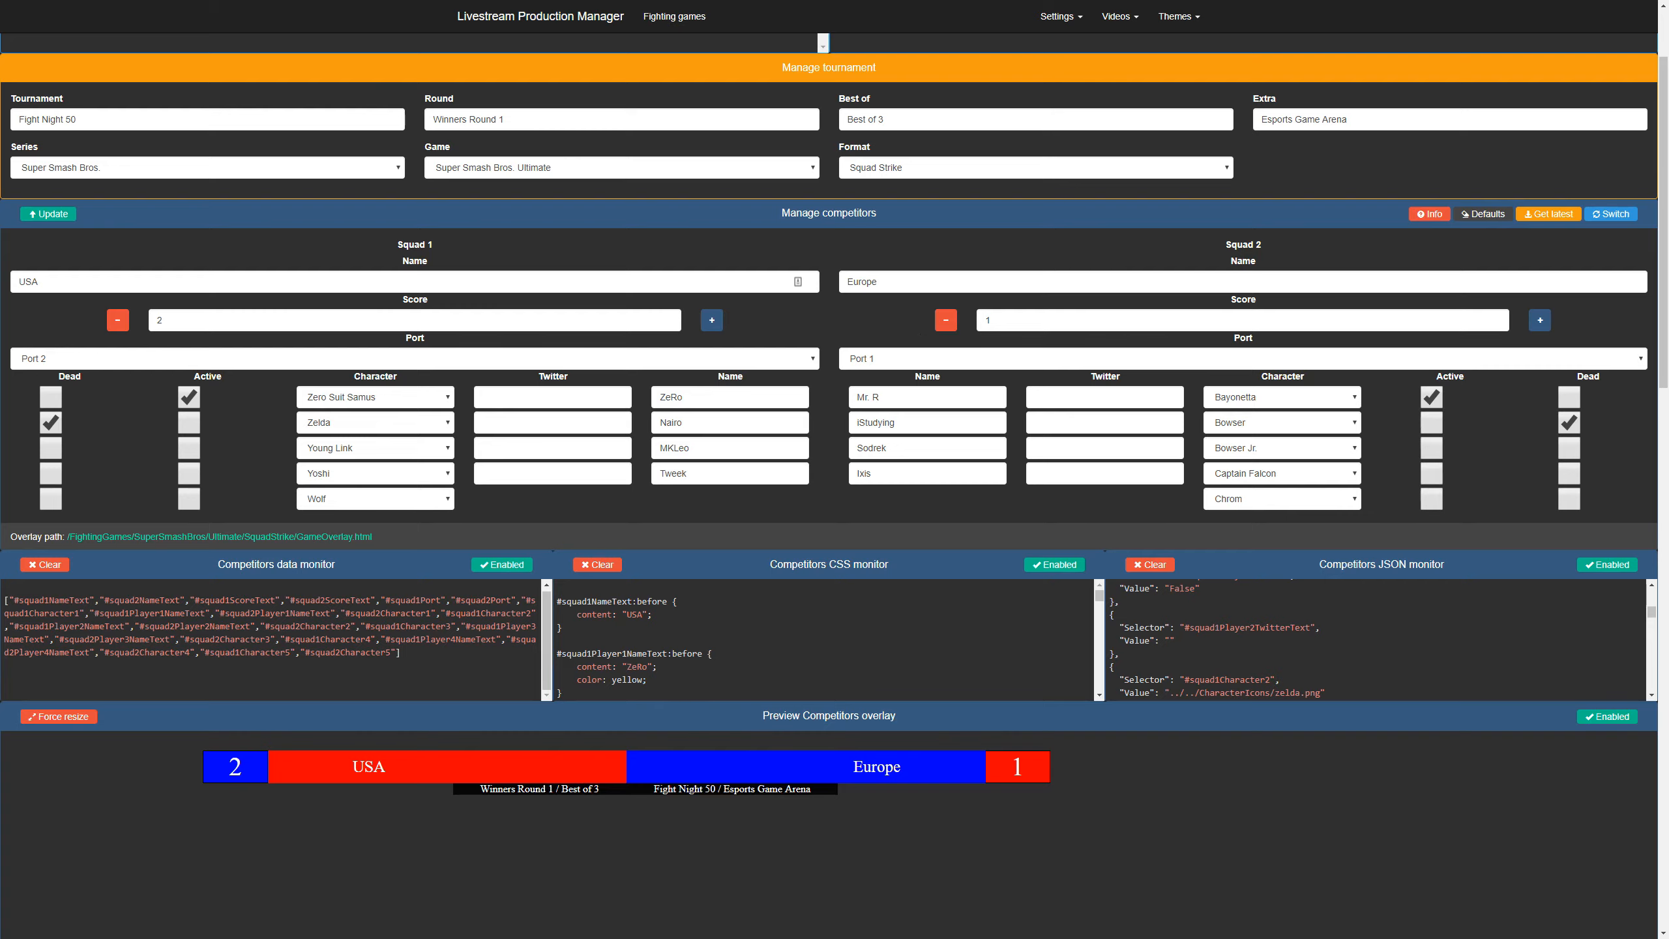
Open the version information page and review the Version 0.5 release notes
scroll(1483, 485, down, 15)
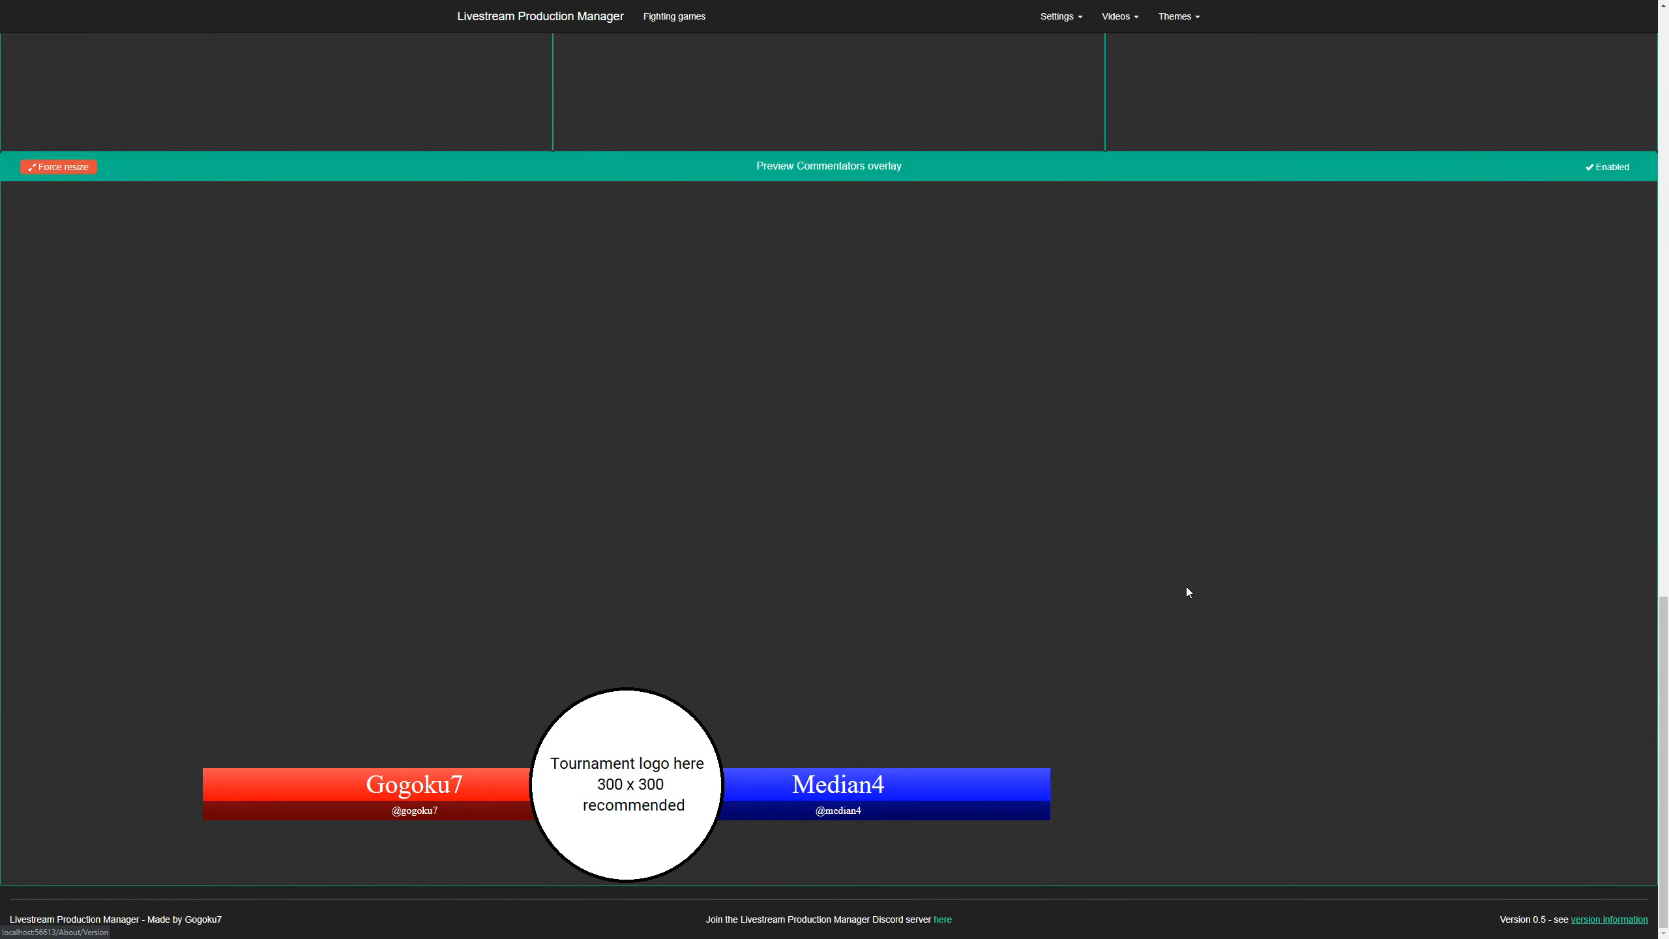
scroll(1252, 633, up, 10)
scroll(1058, 536, down, 10)
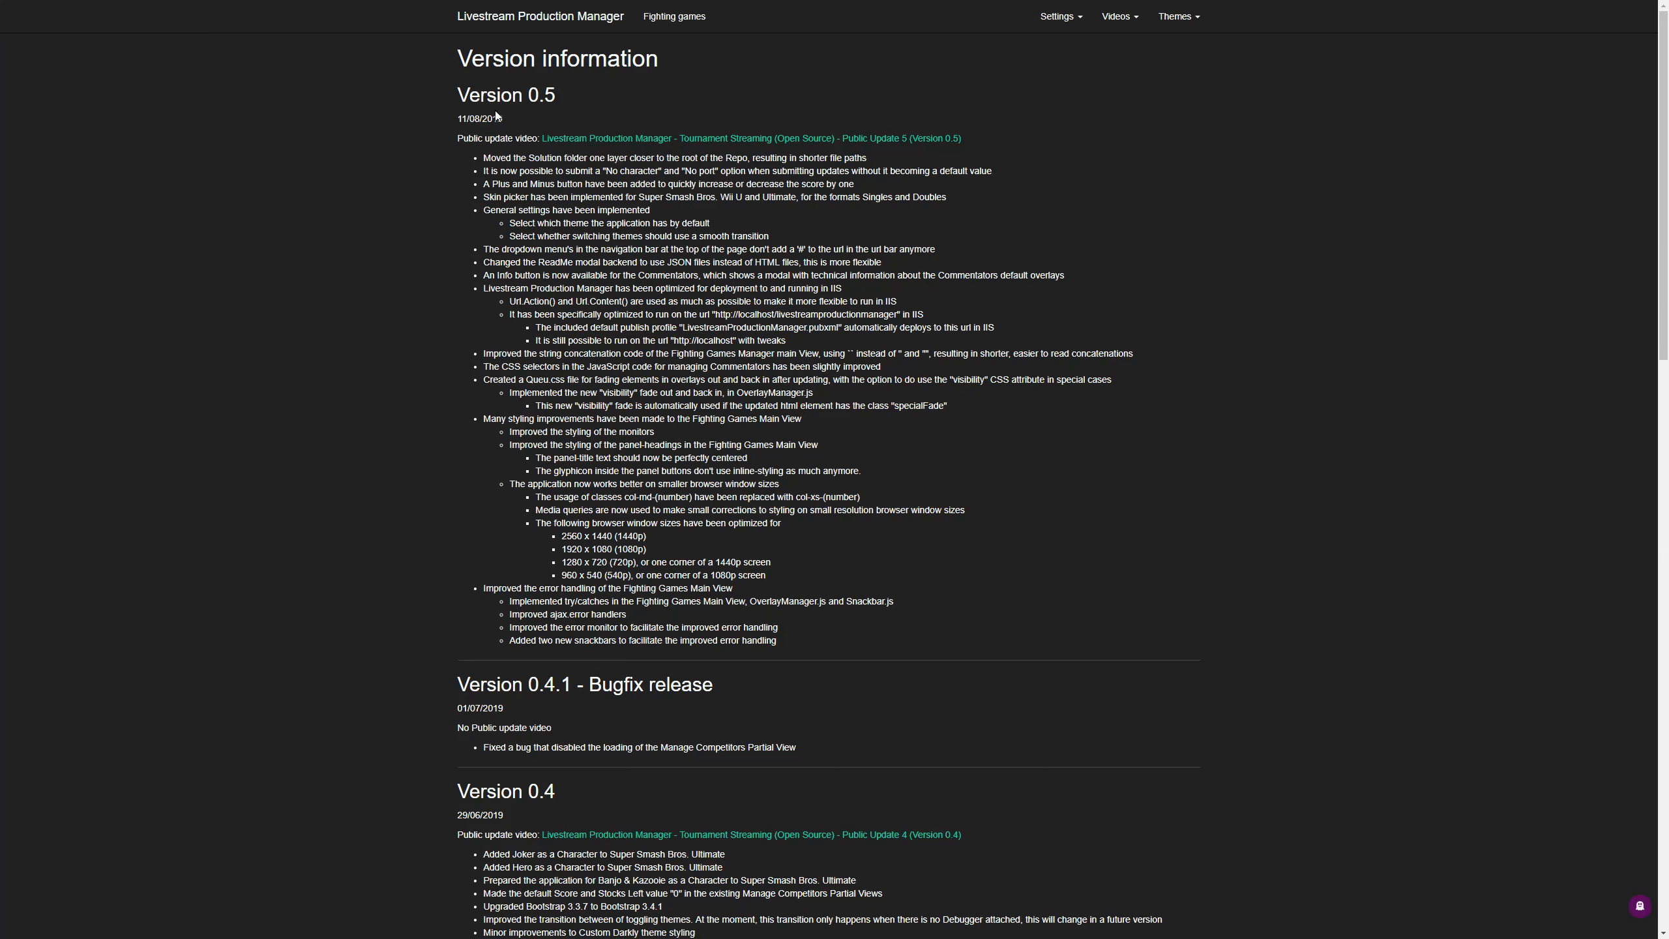
drag(475, 160, 798, 639)
click(798, 635)
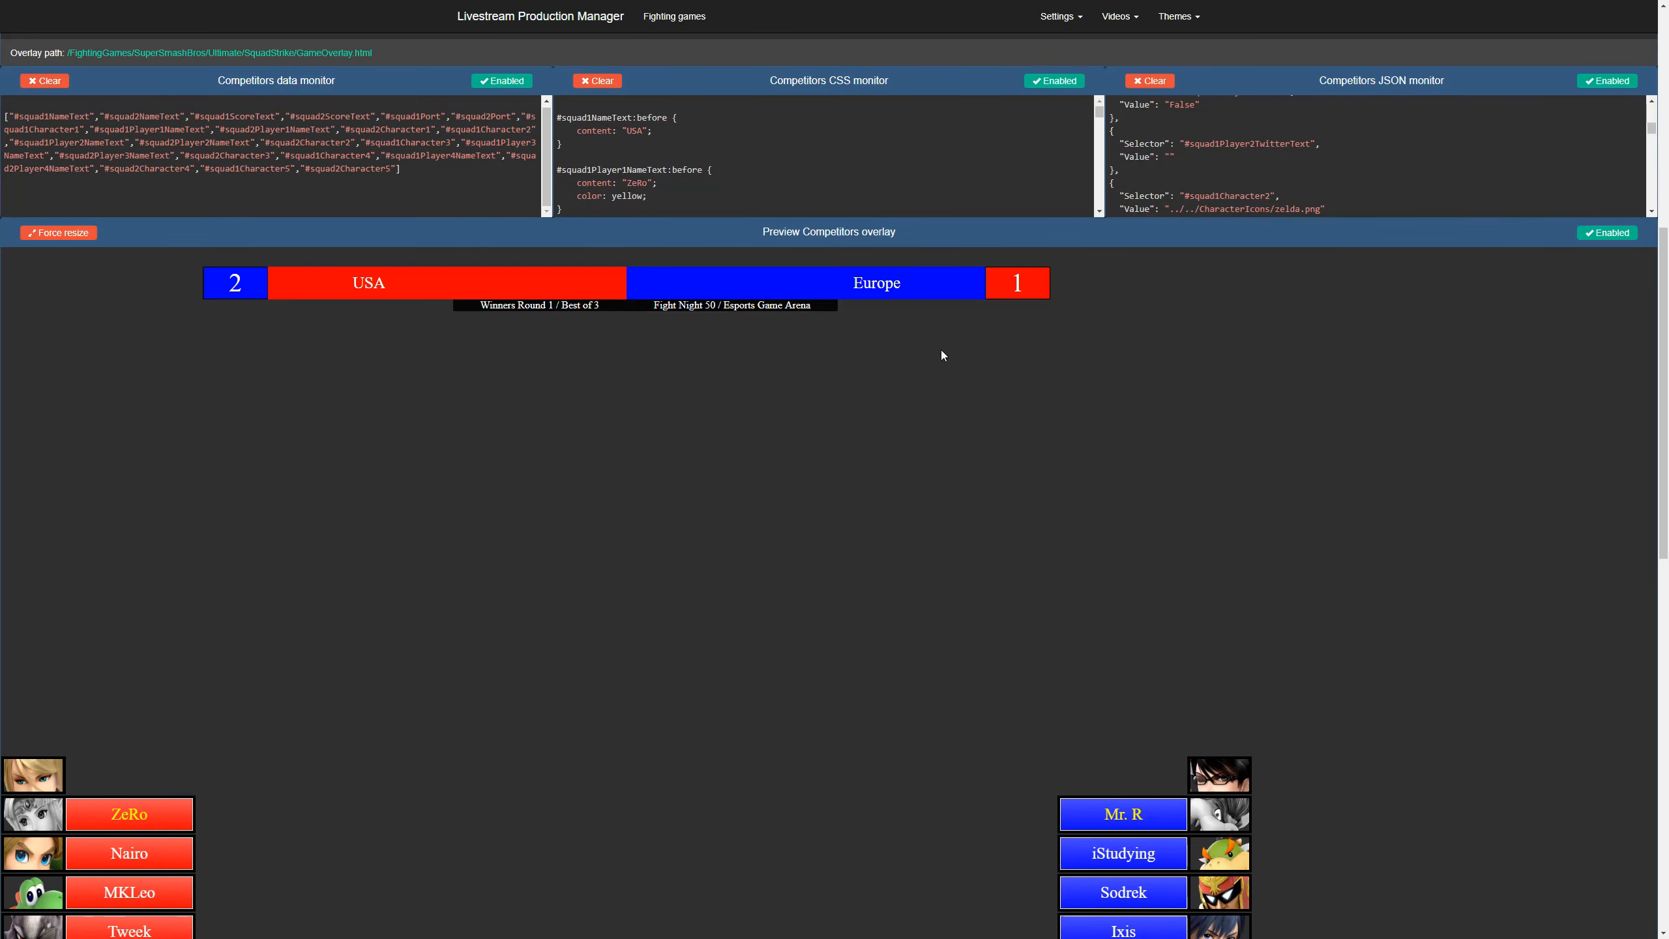
scroll(935, 611, up, 4)
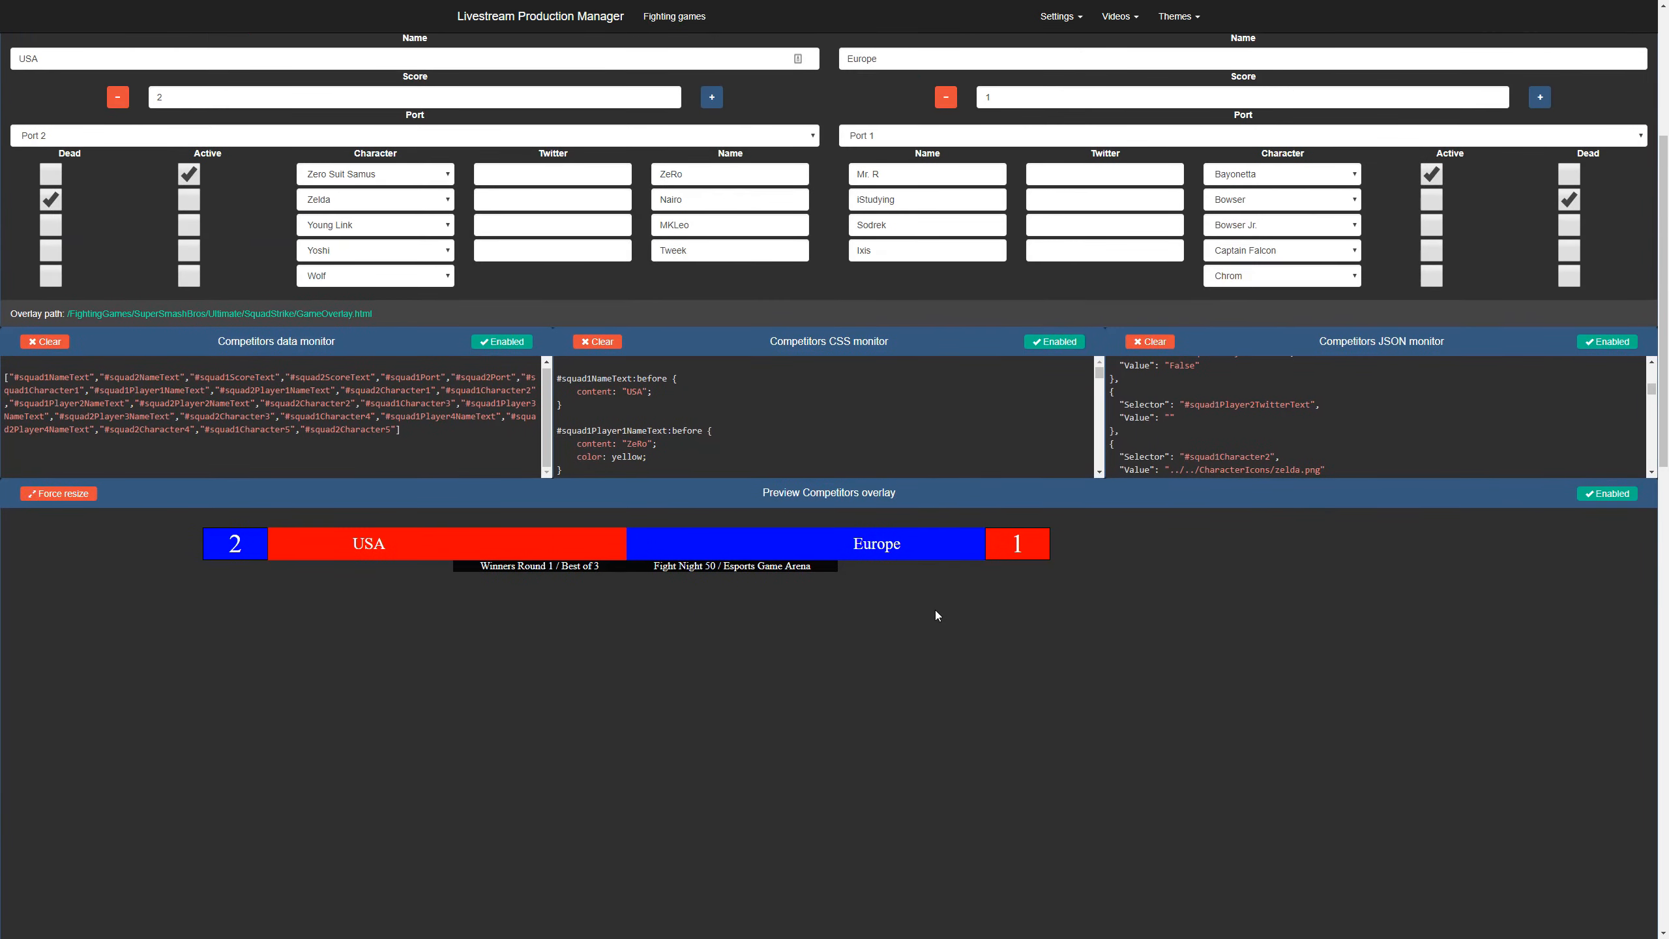
scroll(939, 635, down, 11)
scroll(1232, 428, down, 9)
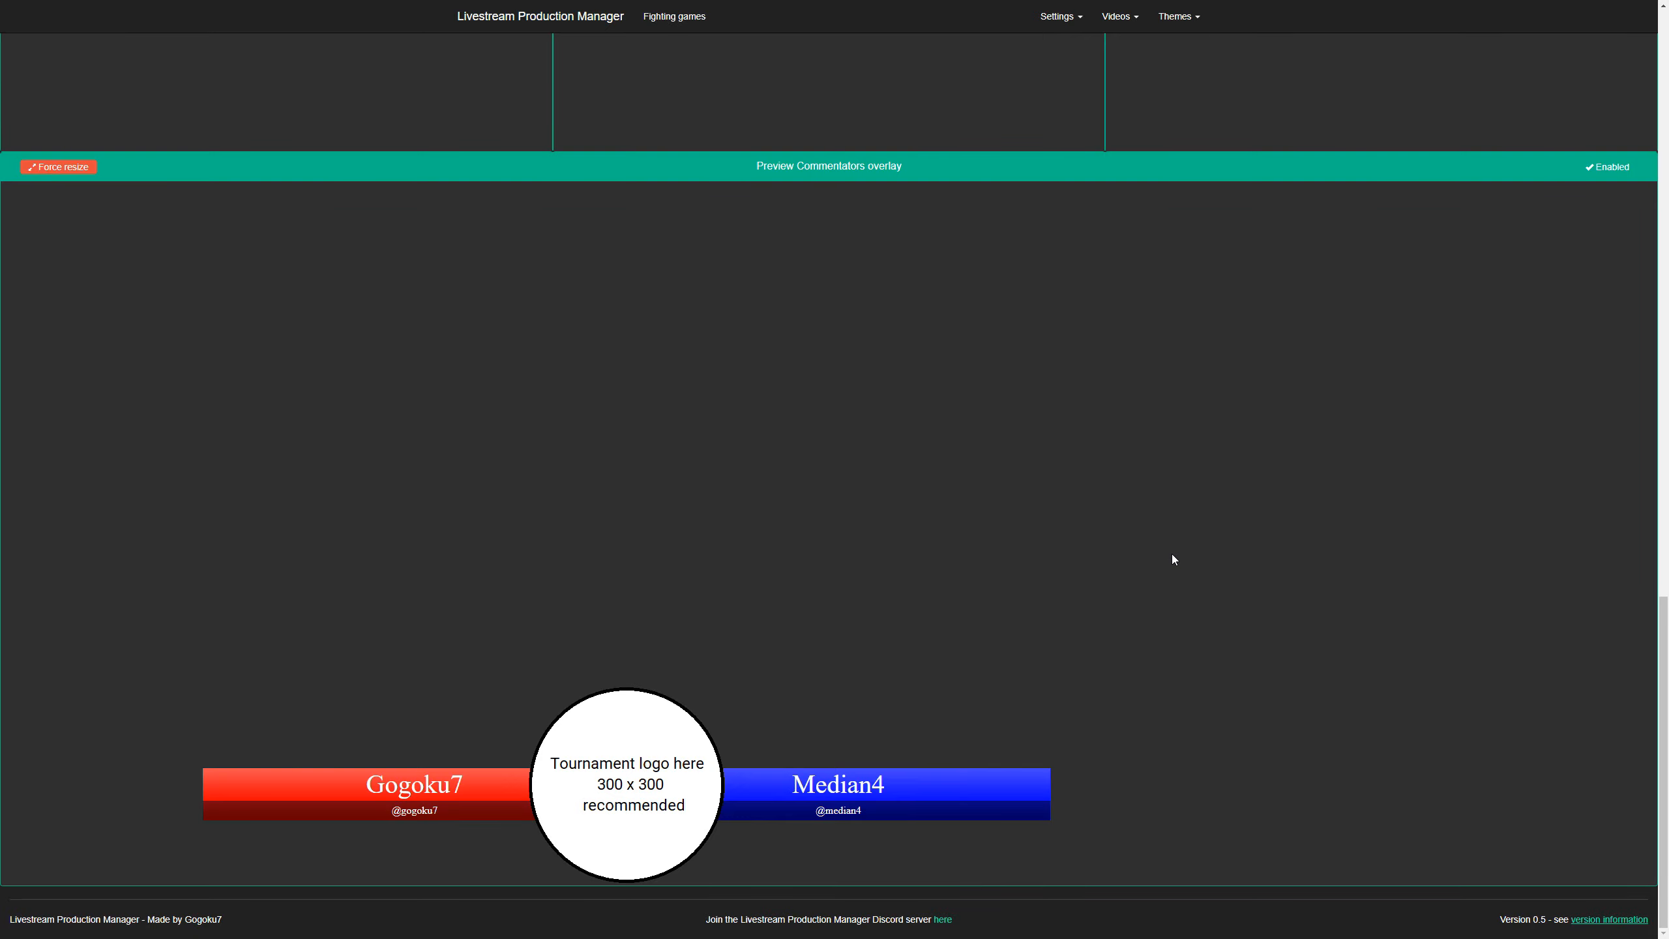
scroll(1173, 558, up, 18)
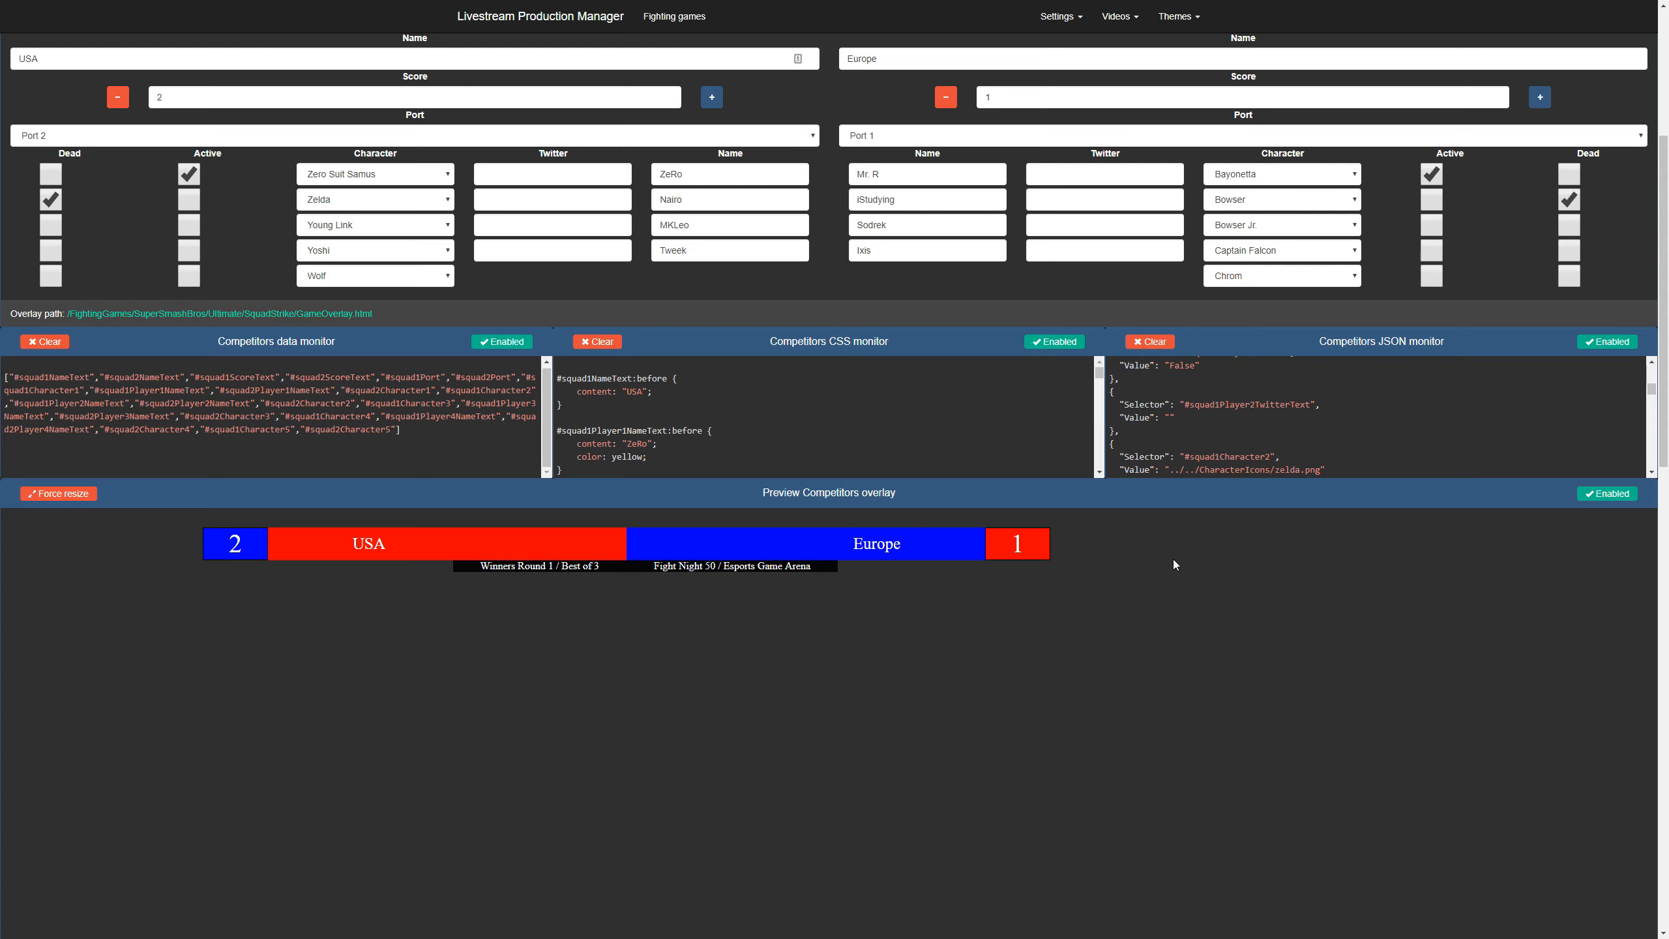
scroll(1194, 577, up, 5)
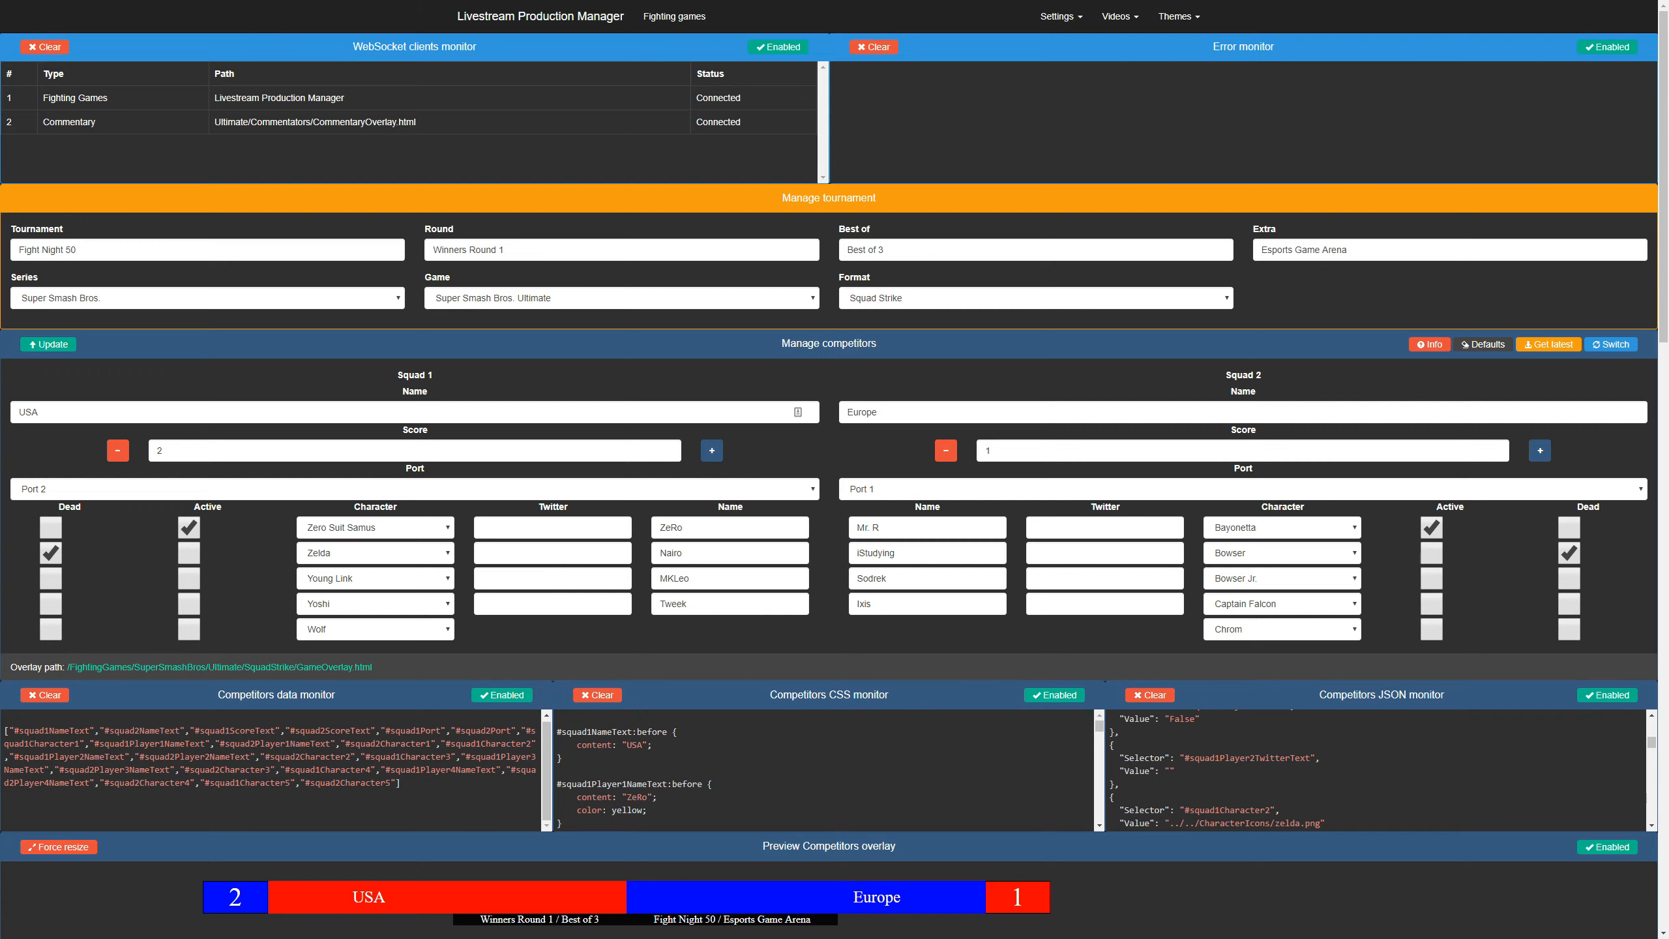
scroll(1071, 548, down, 5)
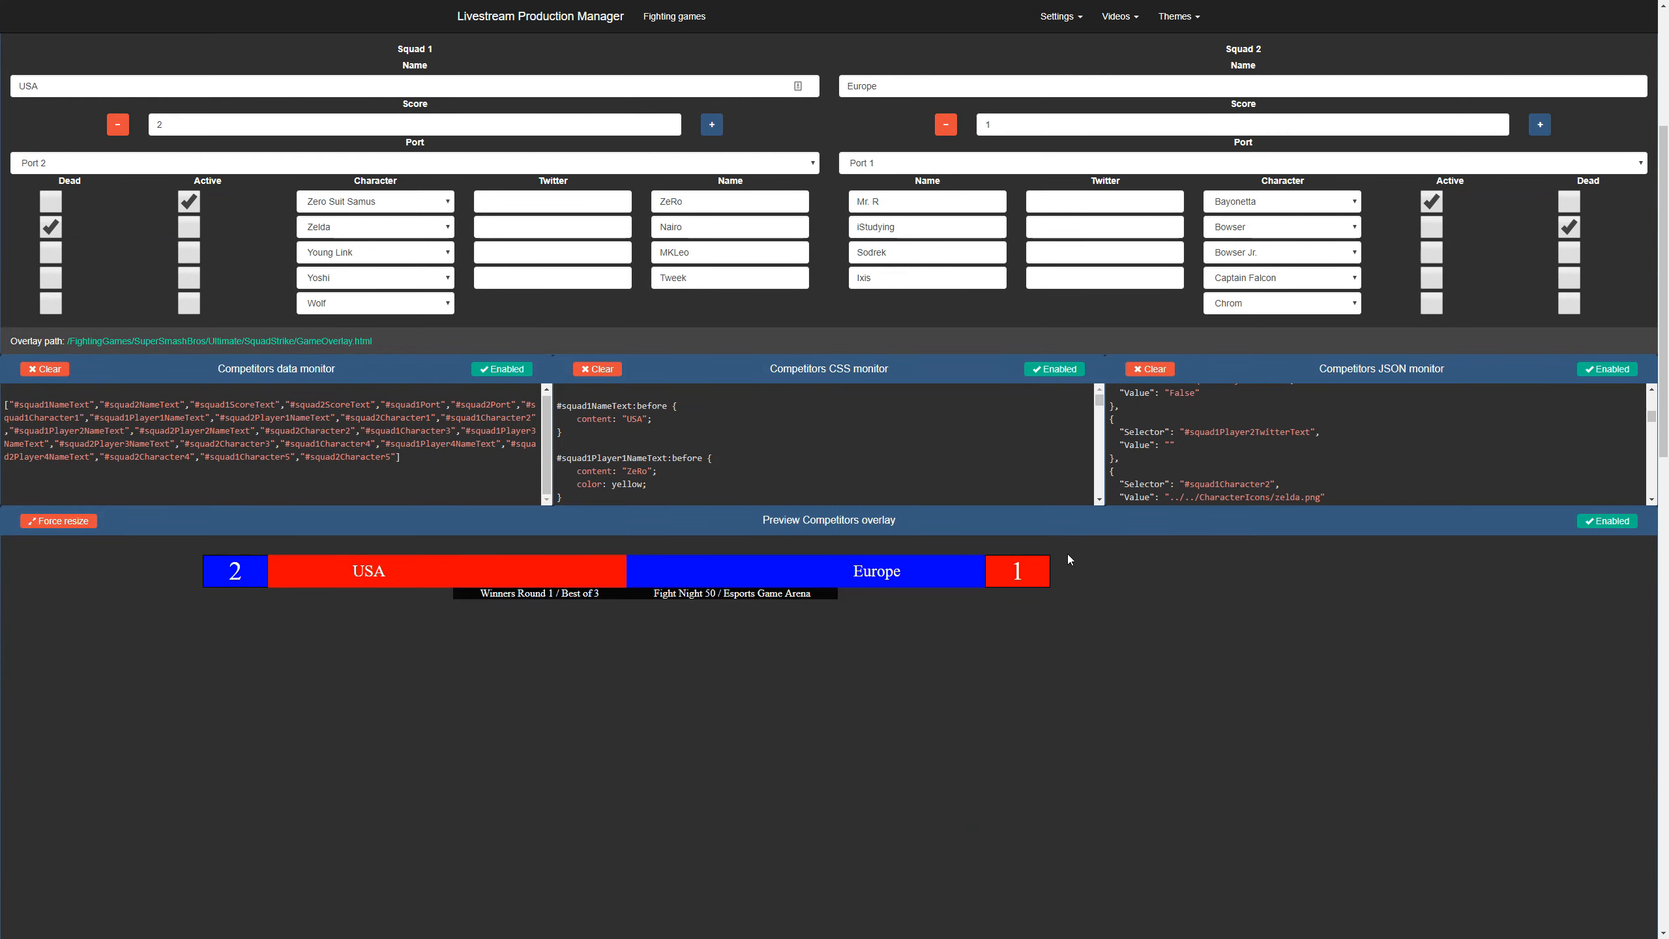
scroll(1070, 560, up, 5)
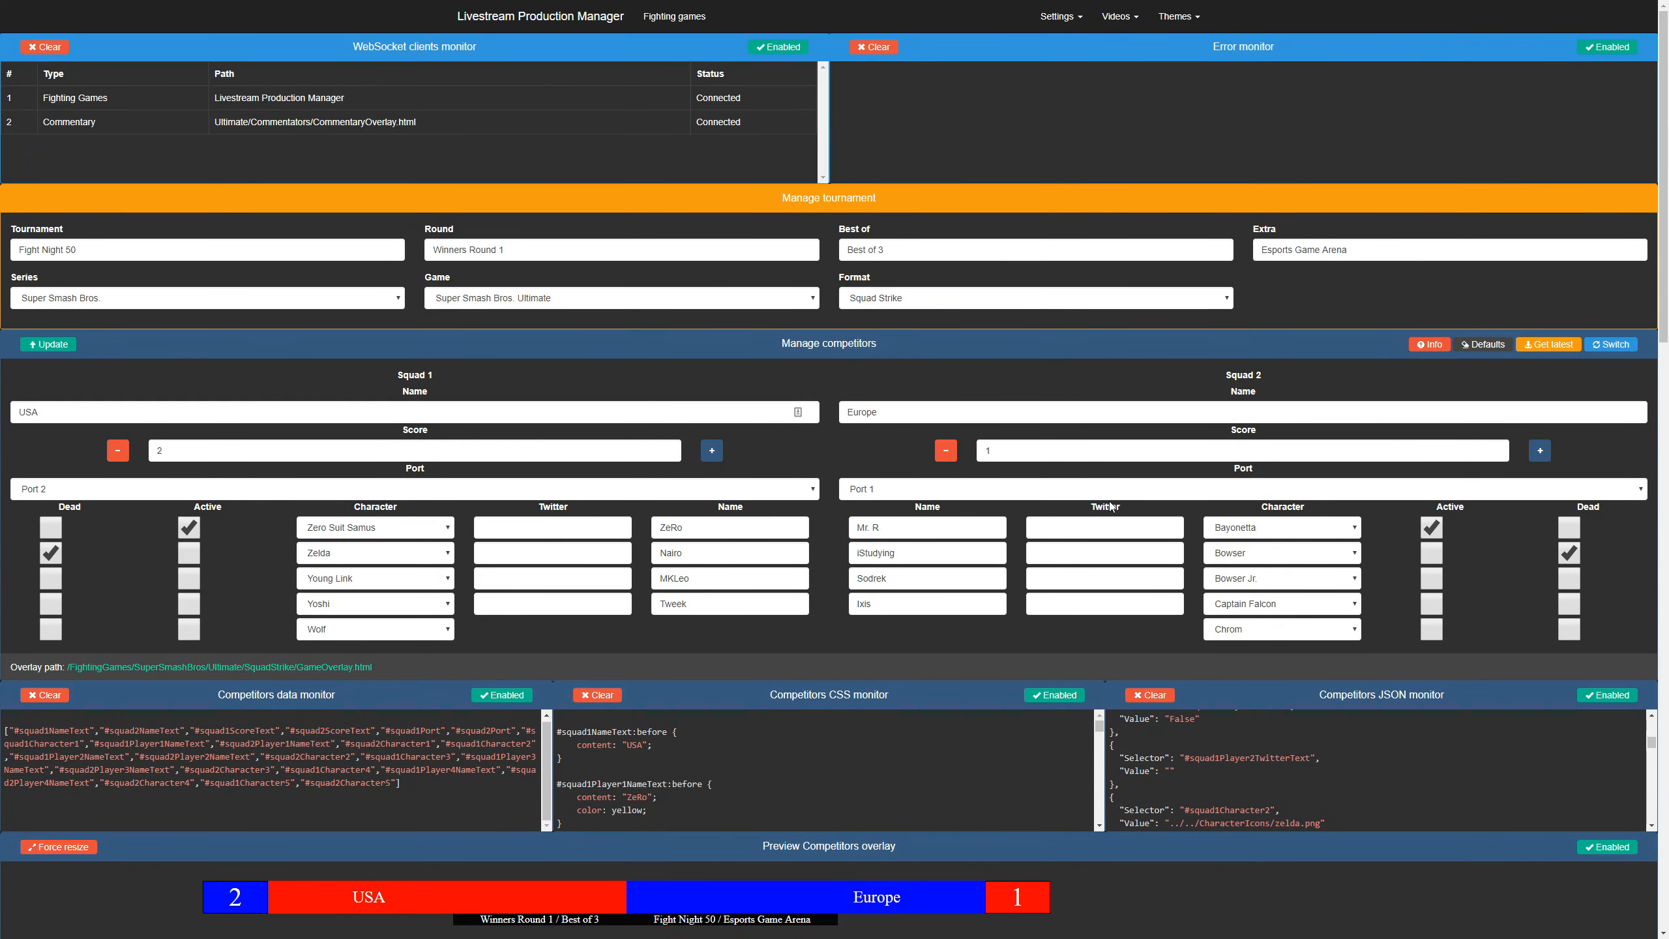